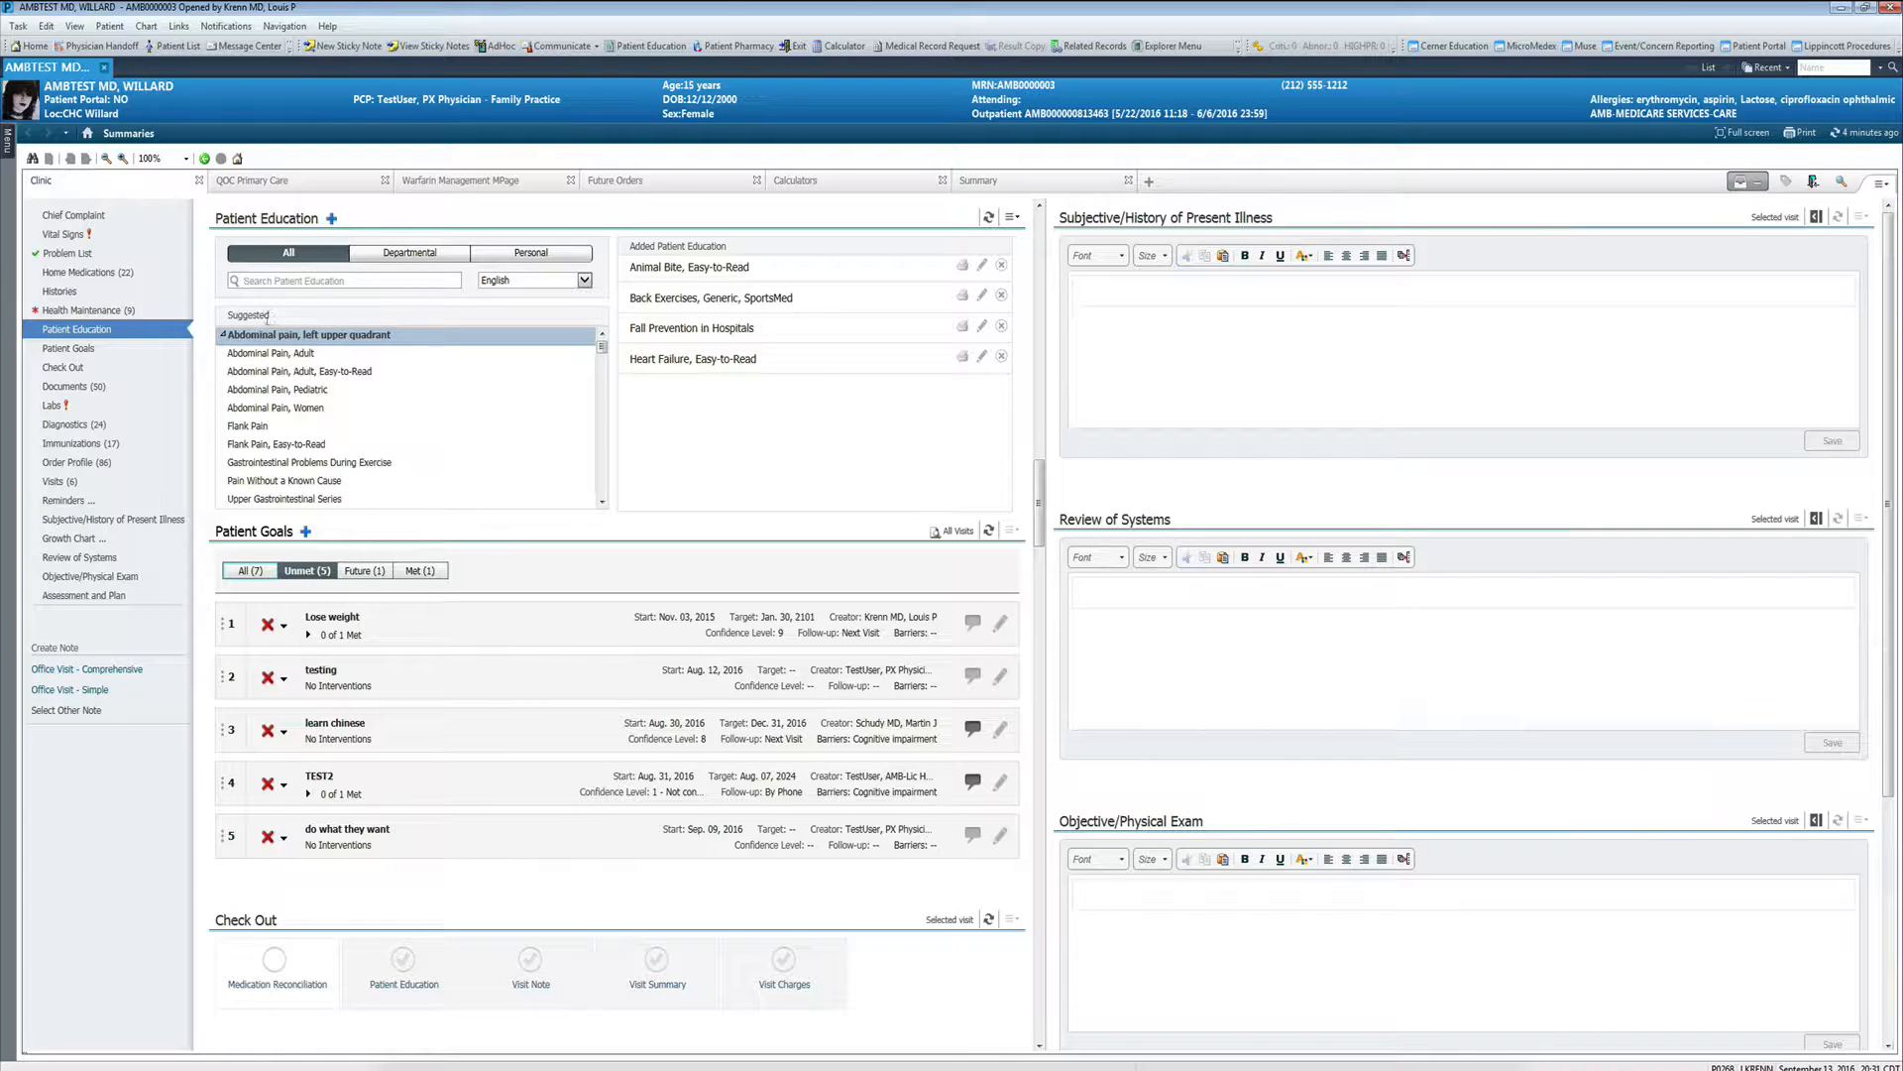
- Add the Abdominal Pain, Pediatric and Back Pain, Adult handouts to the patient's education
{"action": "left_click", "coordinate": [250, 389]}
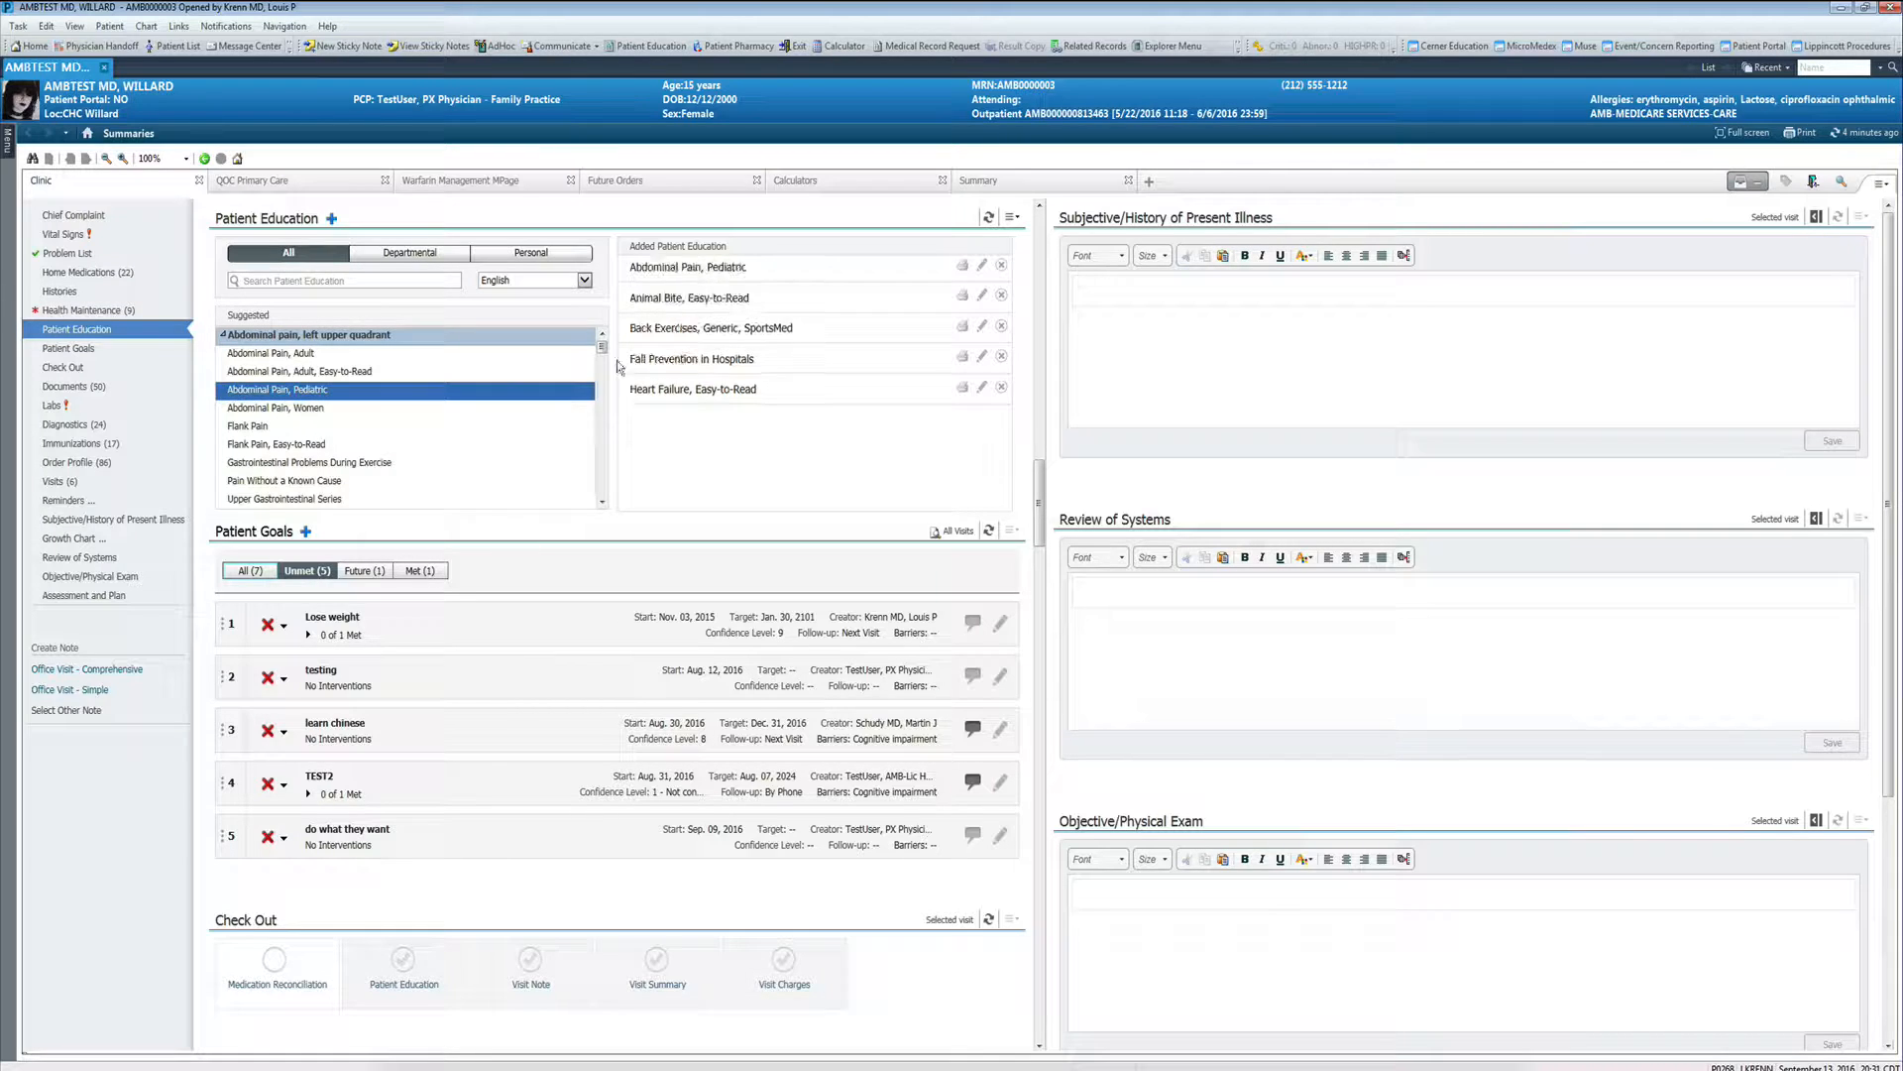
{"action": "mouse_move", "coordinate": [604, 350]}
{"action": "left_mouse_down"}
{"action": "mouse_move", "coordinate": [604, 400]}
{"action": "mouse_move", "coordinate": [603, 369]}
{"action": "left_mouse_up"}
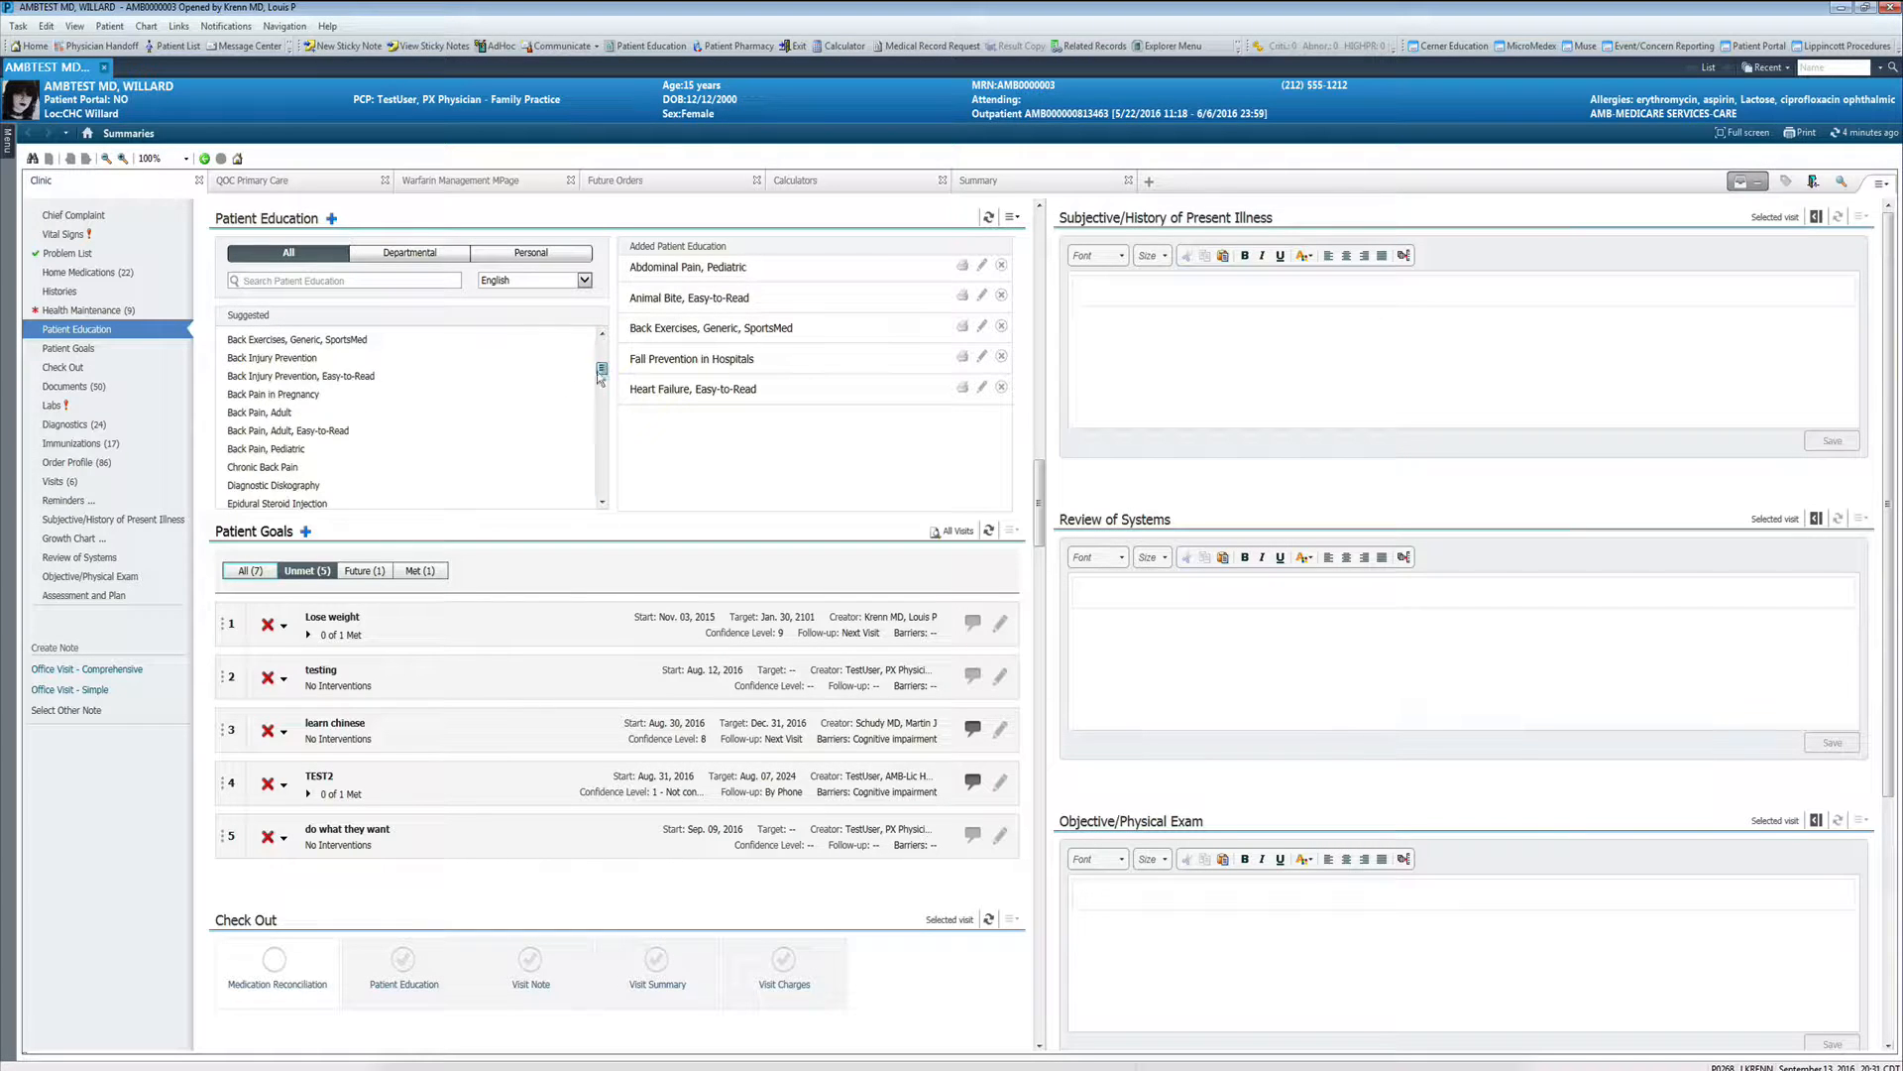
{"action": "left_click", "coordinate": [293, 414]}
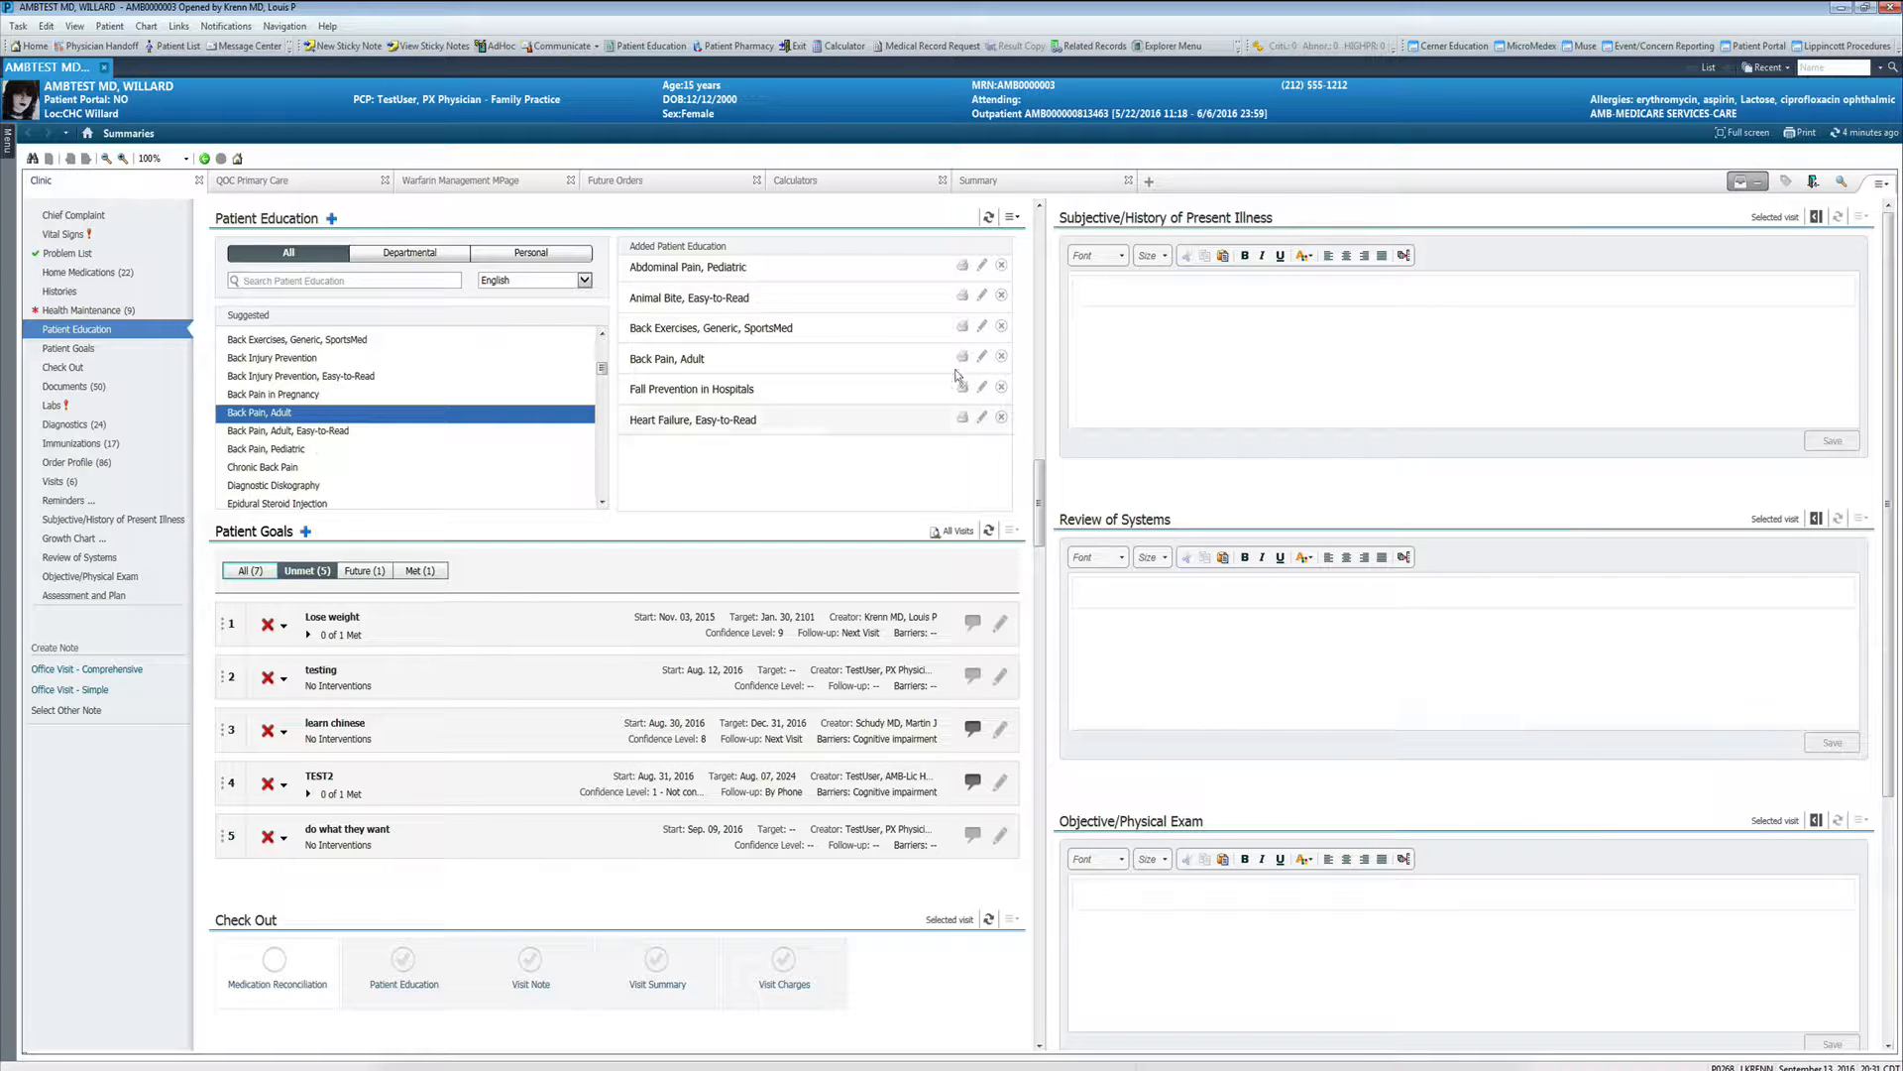
- Remove the Abdominal Pain, Back Exercises, Back Pain and Fall Prevention handouts from the added patient education
{"action": "left_click", "coordinate": [1001, 265]}
{"action": "left_click", "coordinate": [1001, 295]}
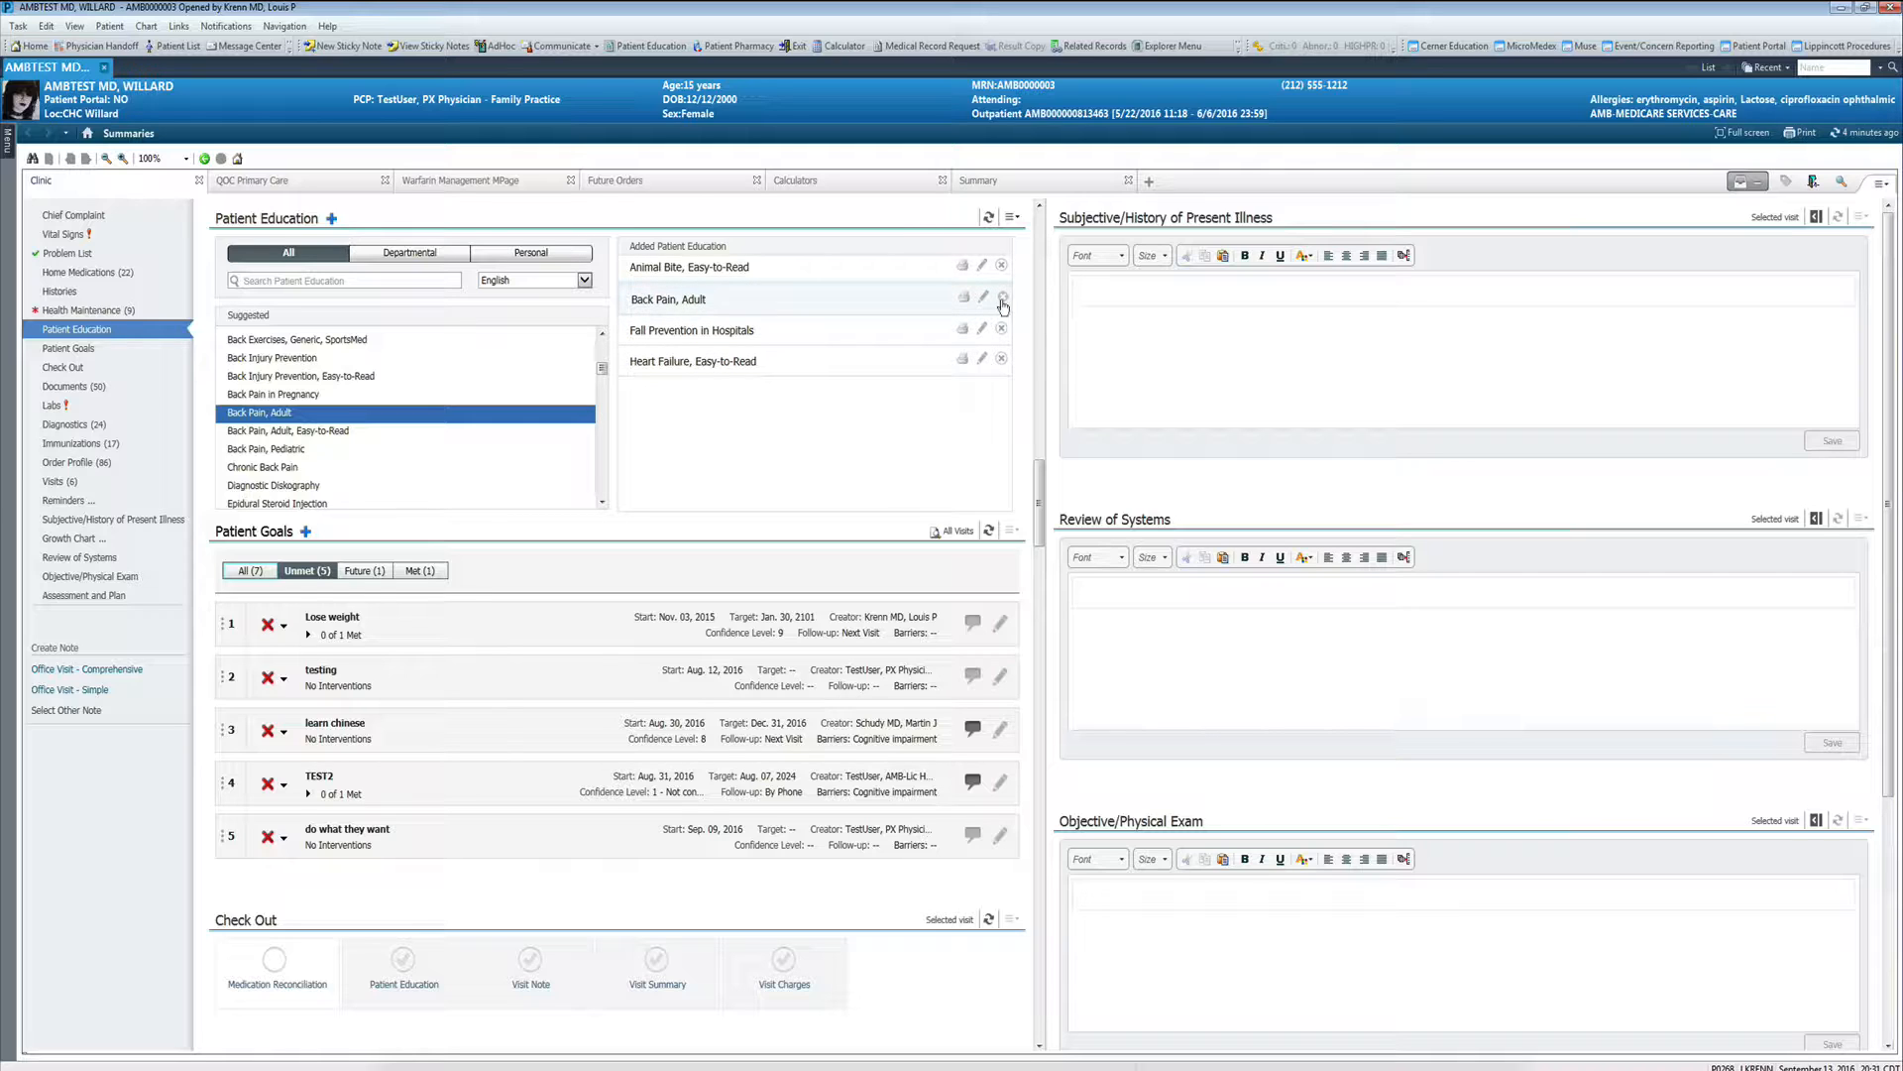
{"action": "left_click", "coordinate": [1003, 298]}
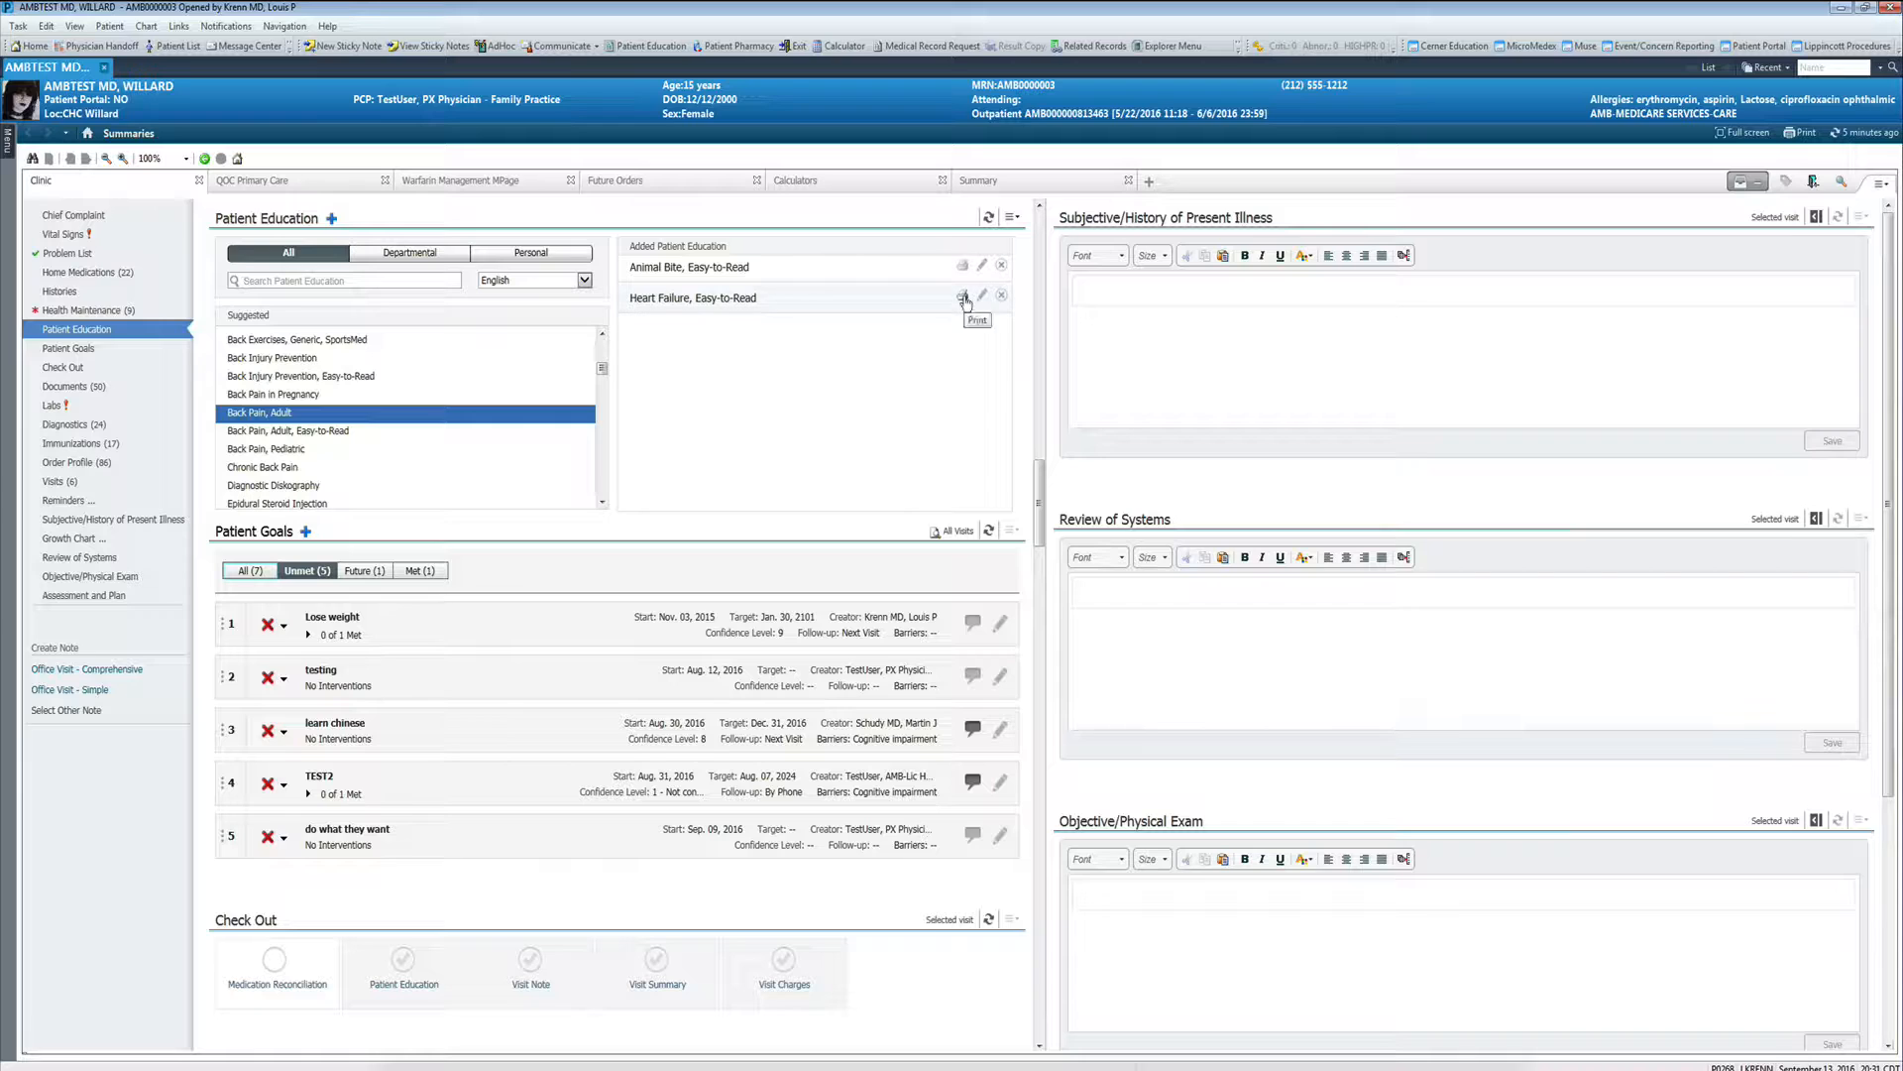
- Open the Heart Failure, Easy-to-Read handout, insert the text "fasdfads" below its heading, and sign the education
{"action": "left_click", "coordinate": [962, 296]}
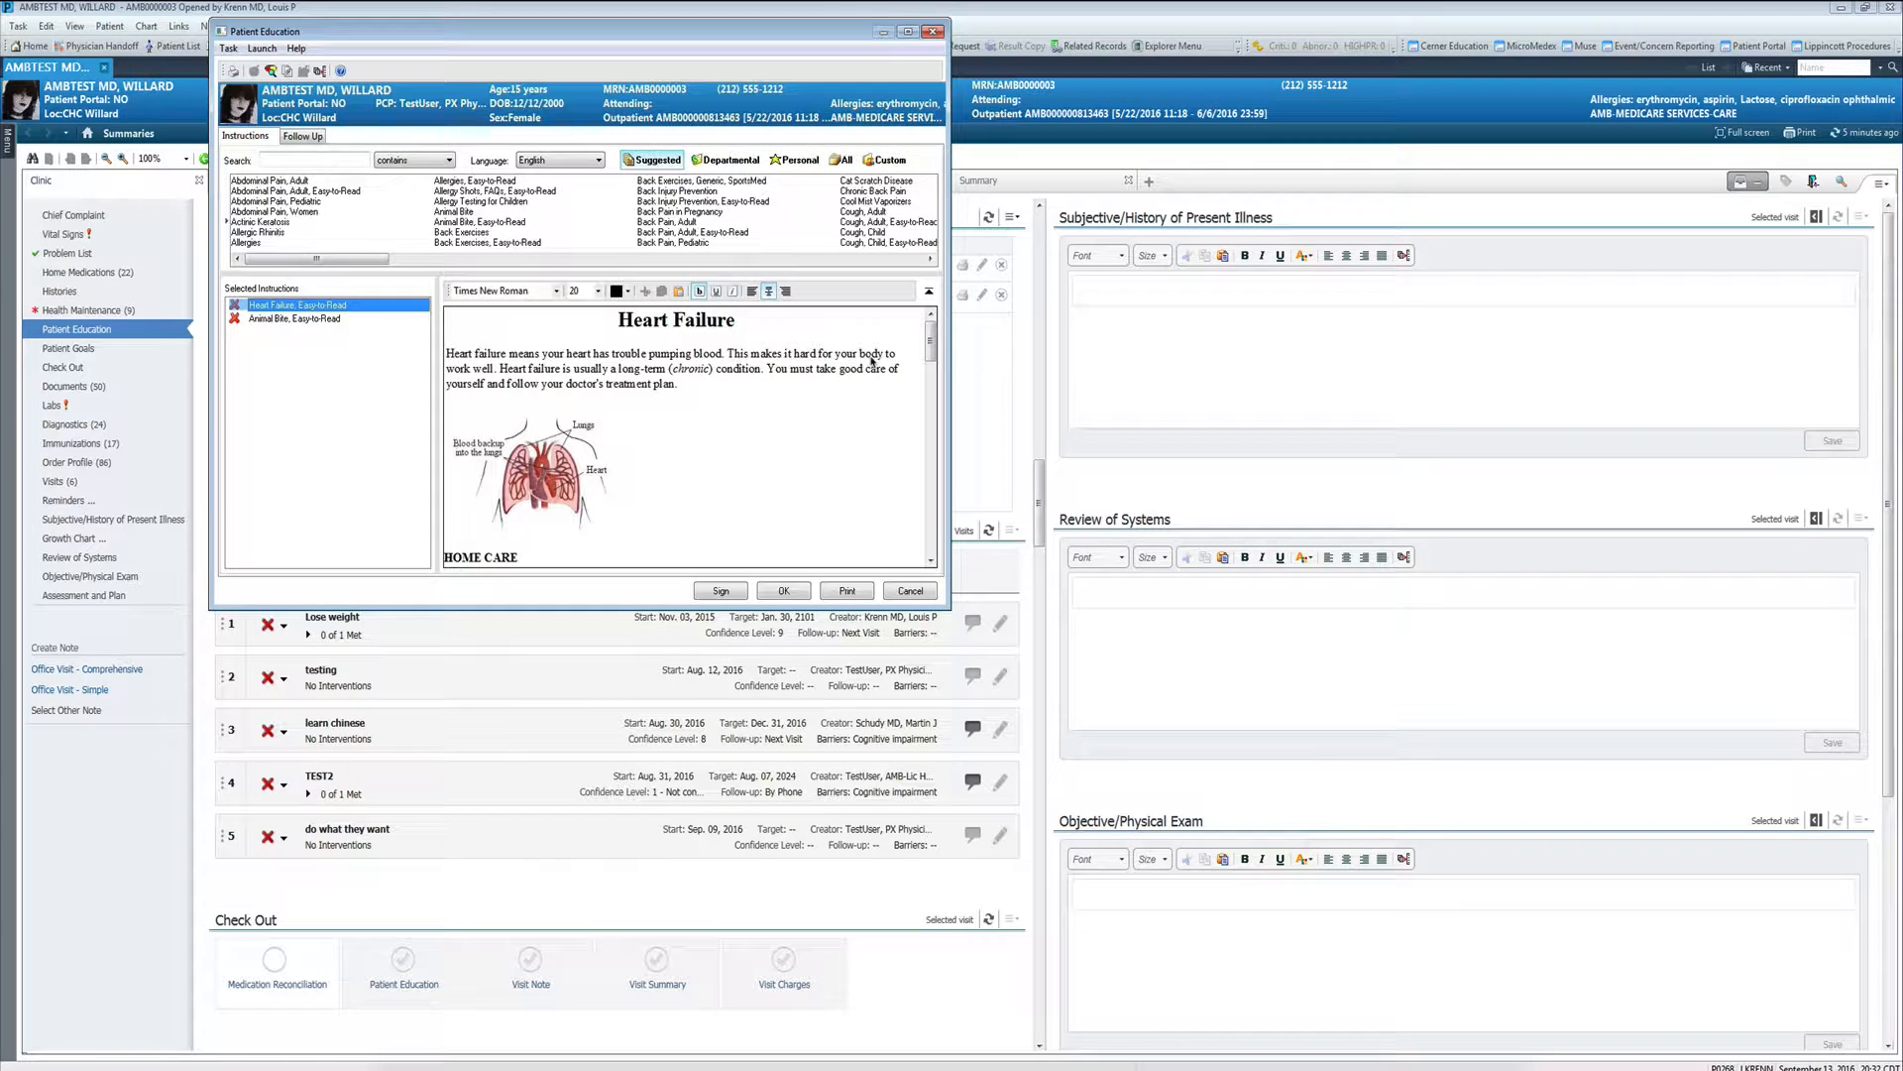
{"action": "left_click", "coordinate": [517, 344]}
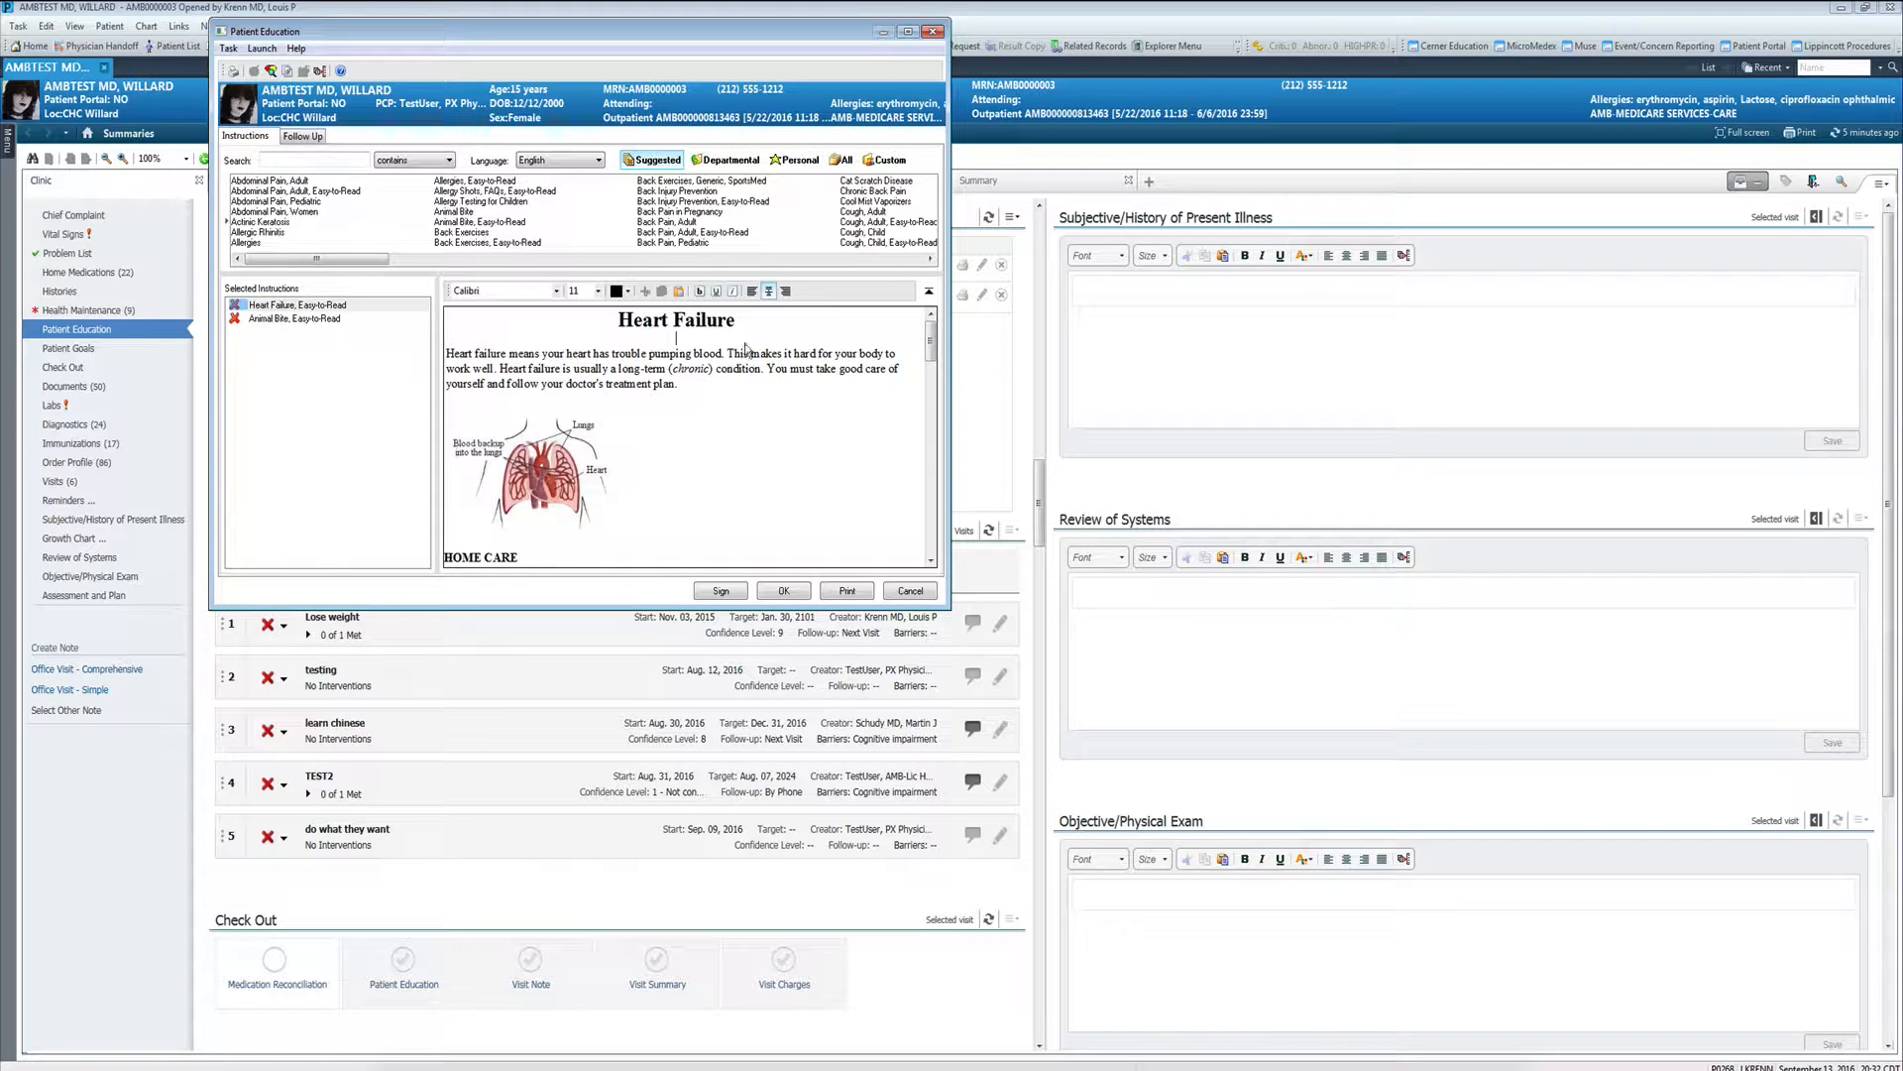
{"action": "type", "text": "fasdfads"}
{"action": "left_click", "coordinate": [716, 592]}
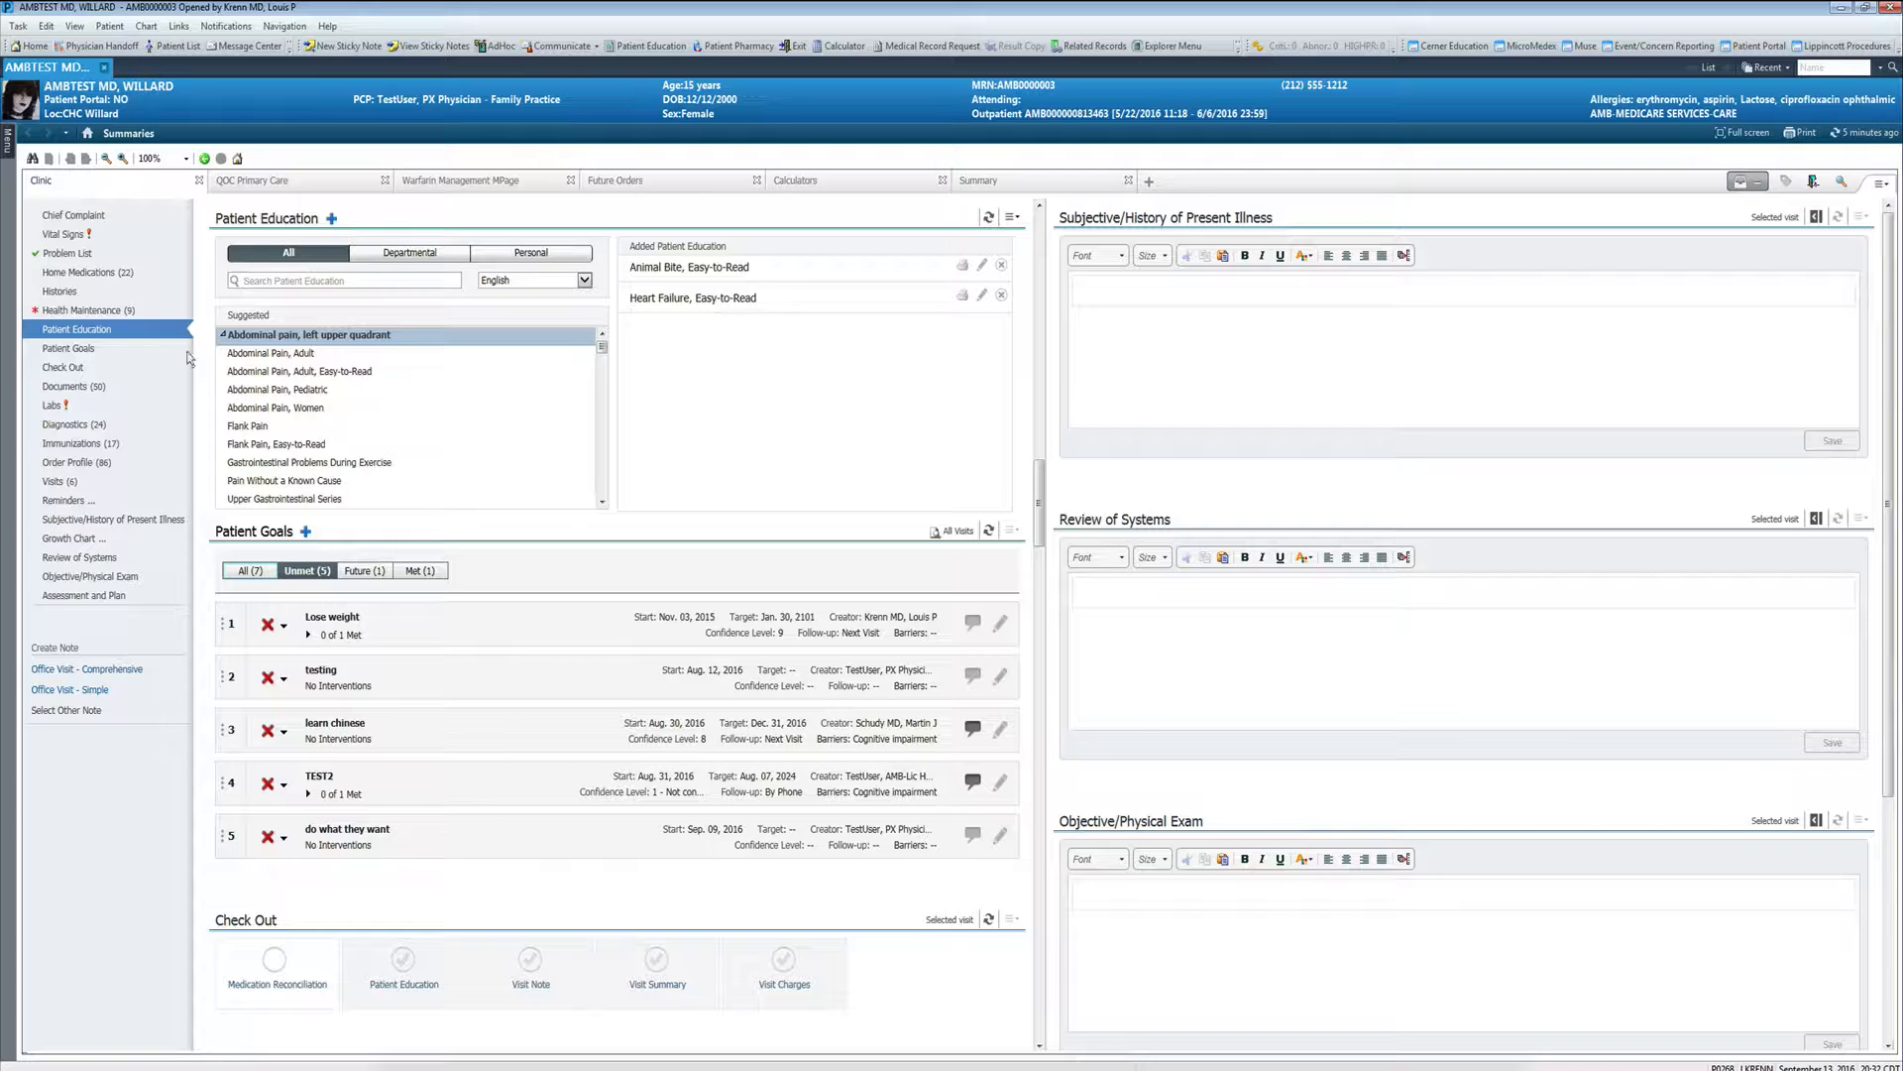
- View the Check Out section, follow its Patient Education link, and return to Check Out
{"action": "left_click", "coordinate": [73, 373]}
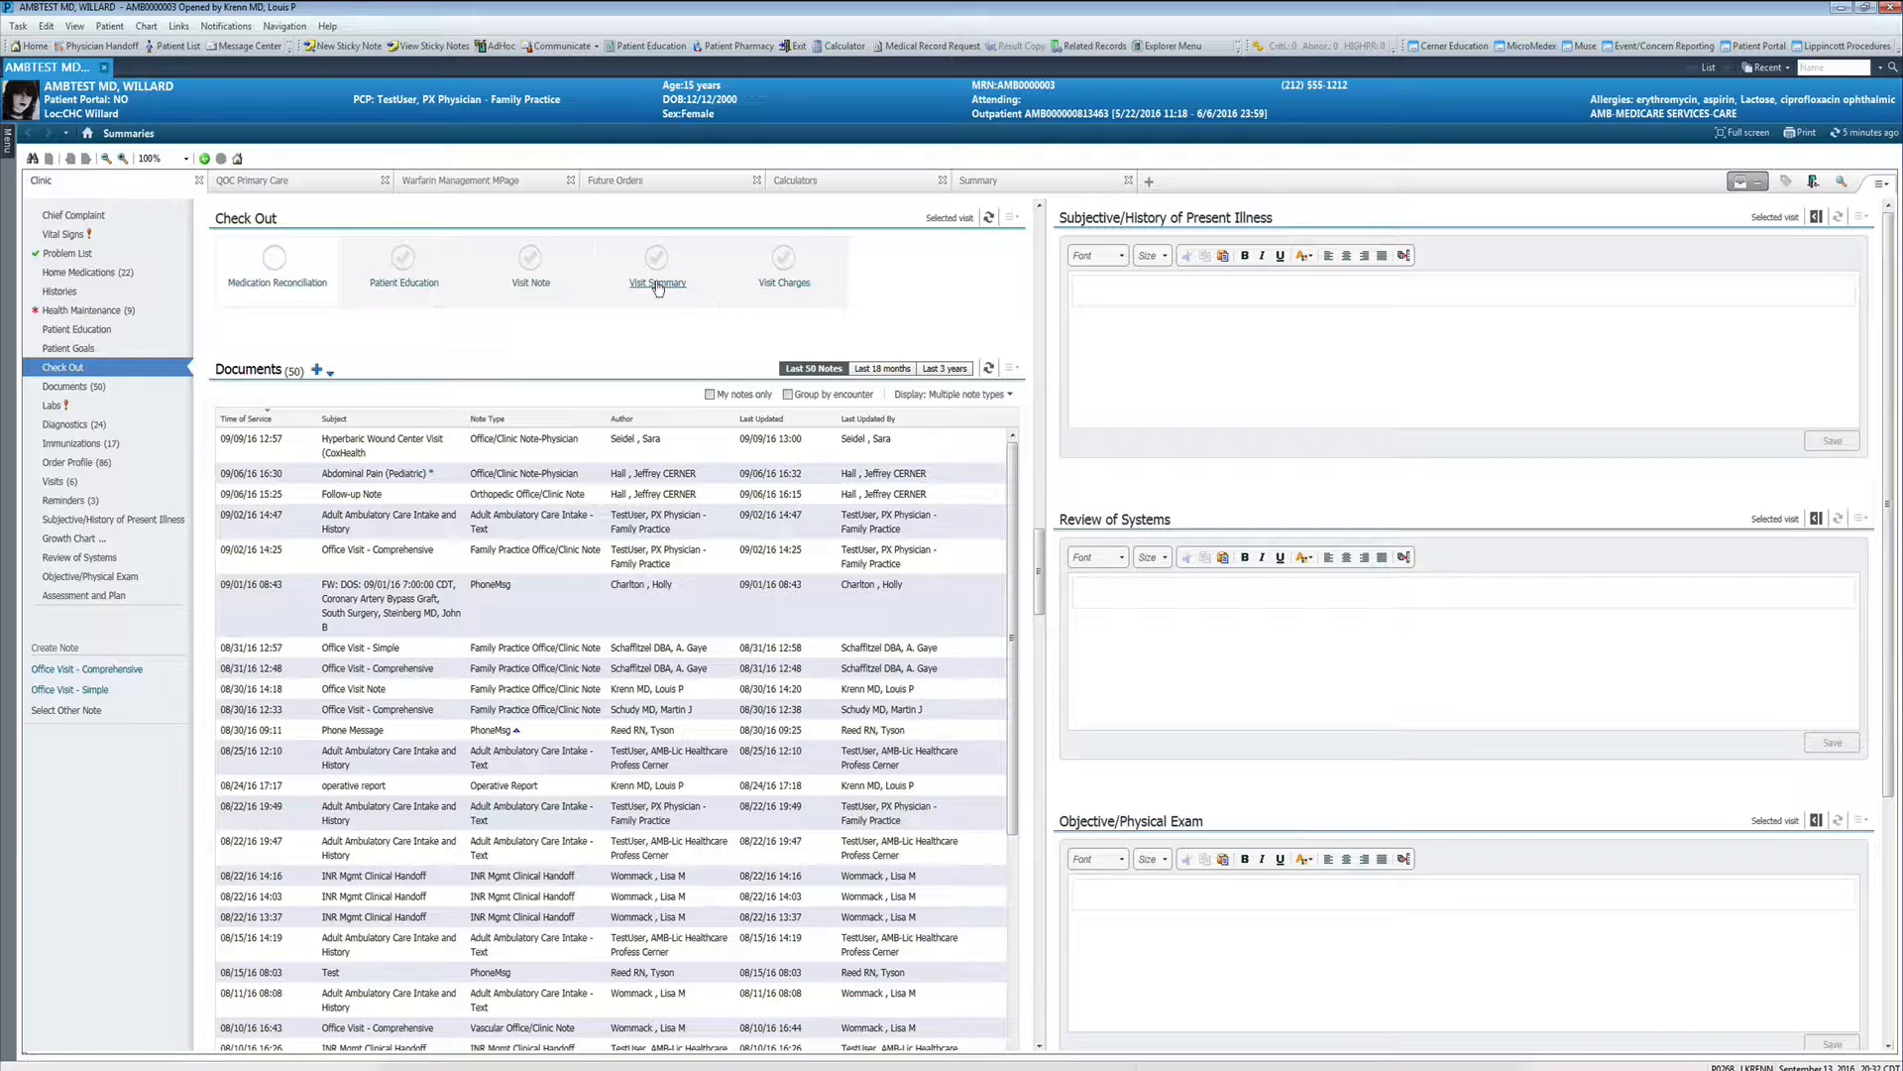
{"action": "left_click", "coordinate": [403, 285]}
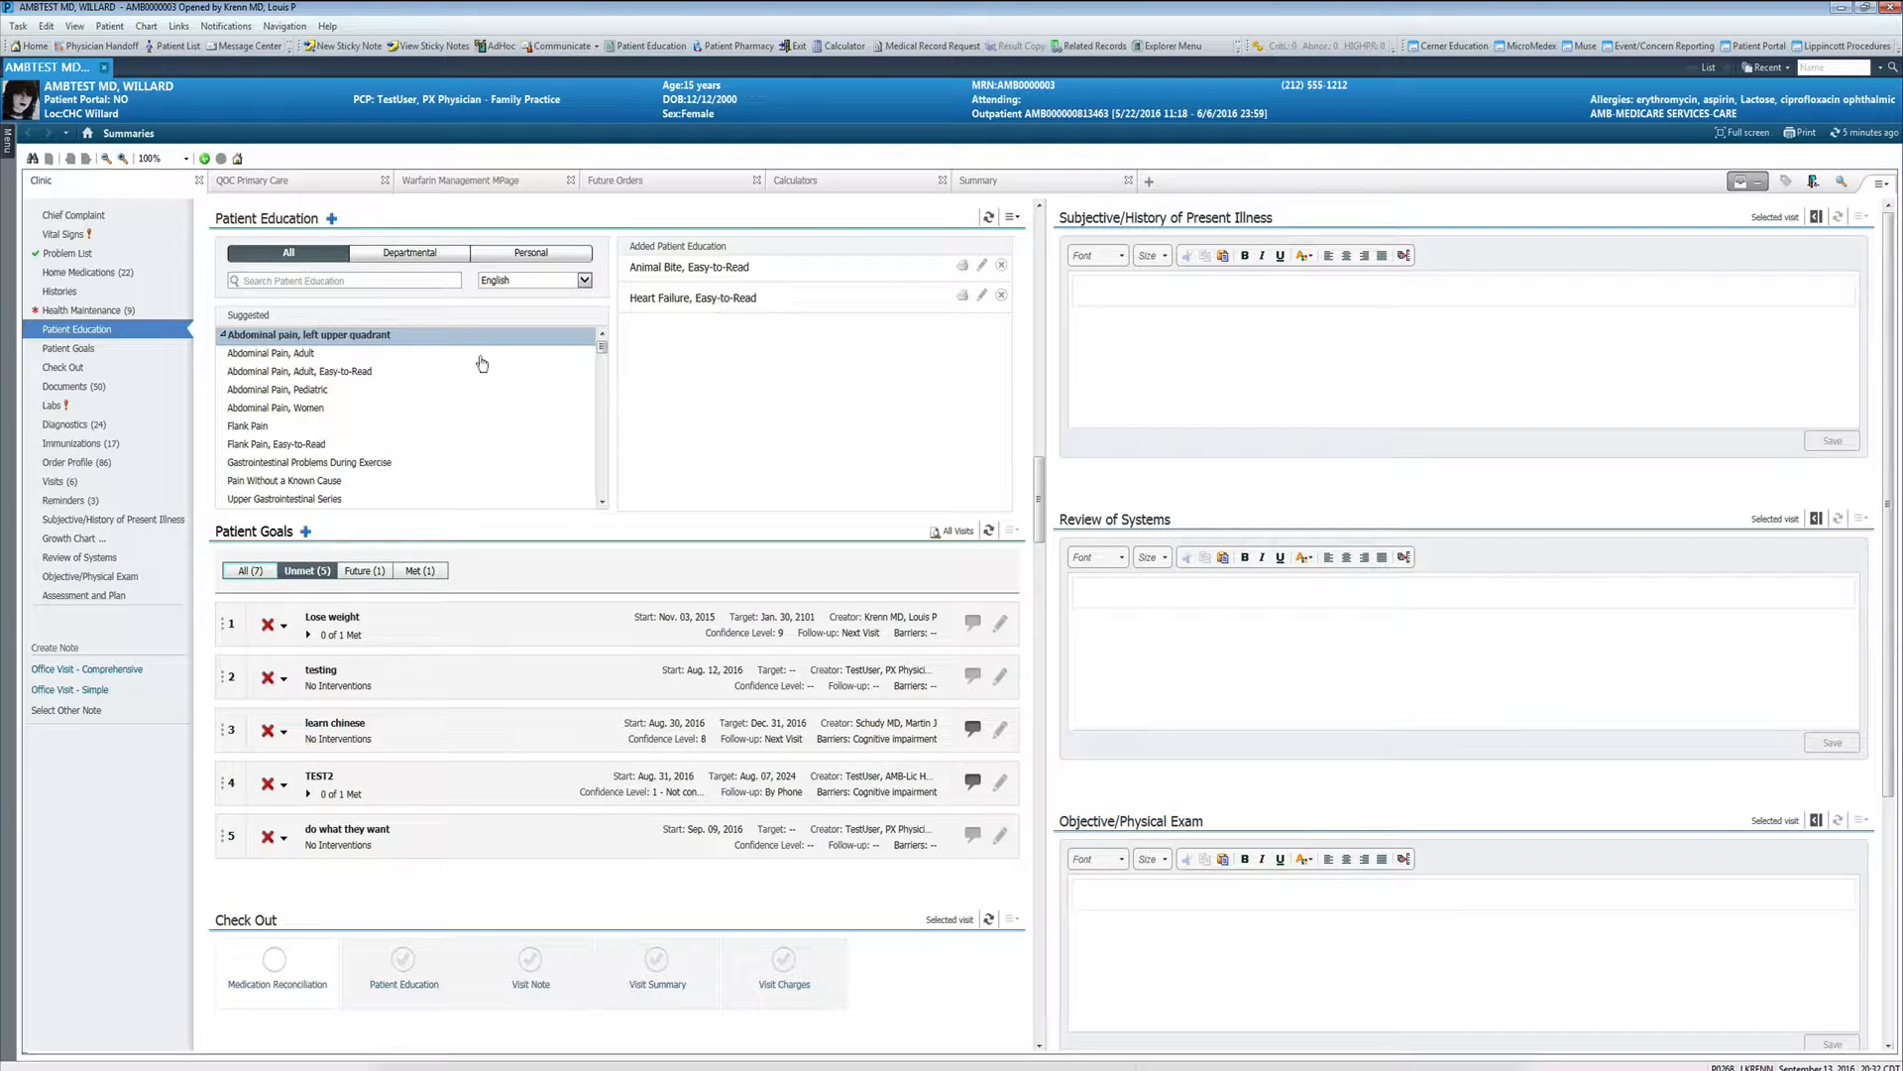
{"action": "left_click", "coordinate": [64, 368]}
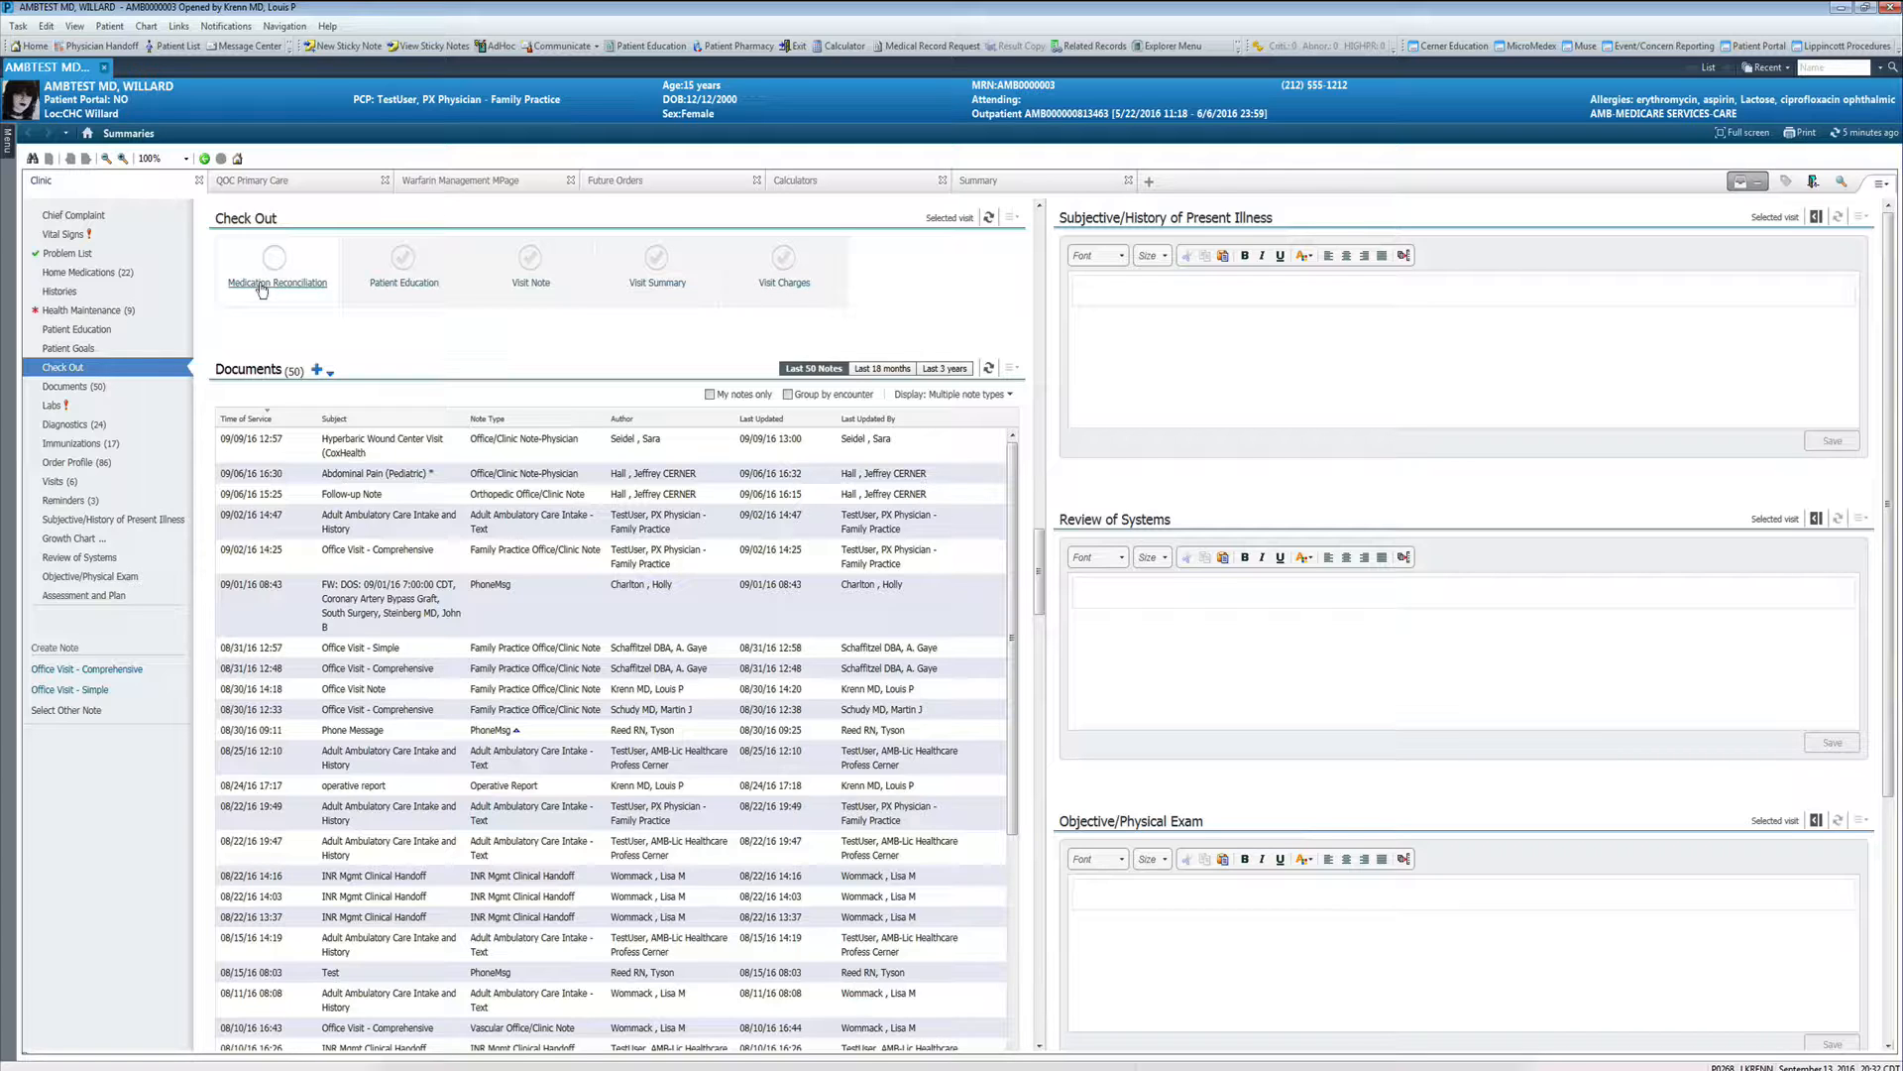
- Open the outpatient order reconciliation for the patient's home medications
{"action": "left_click", "coordinate": [101, 277]}
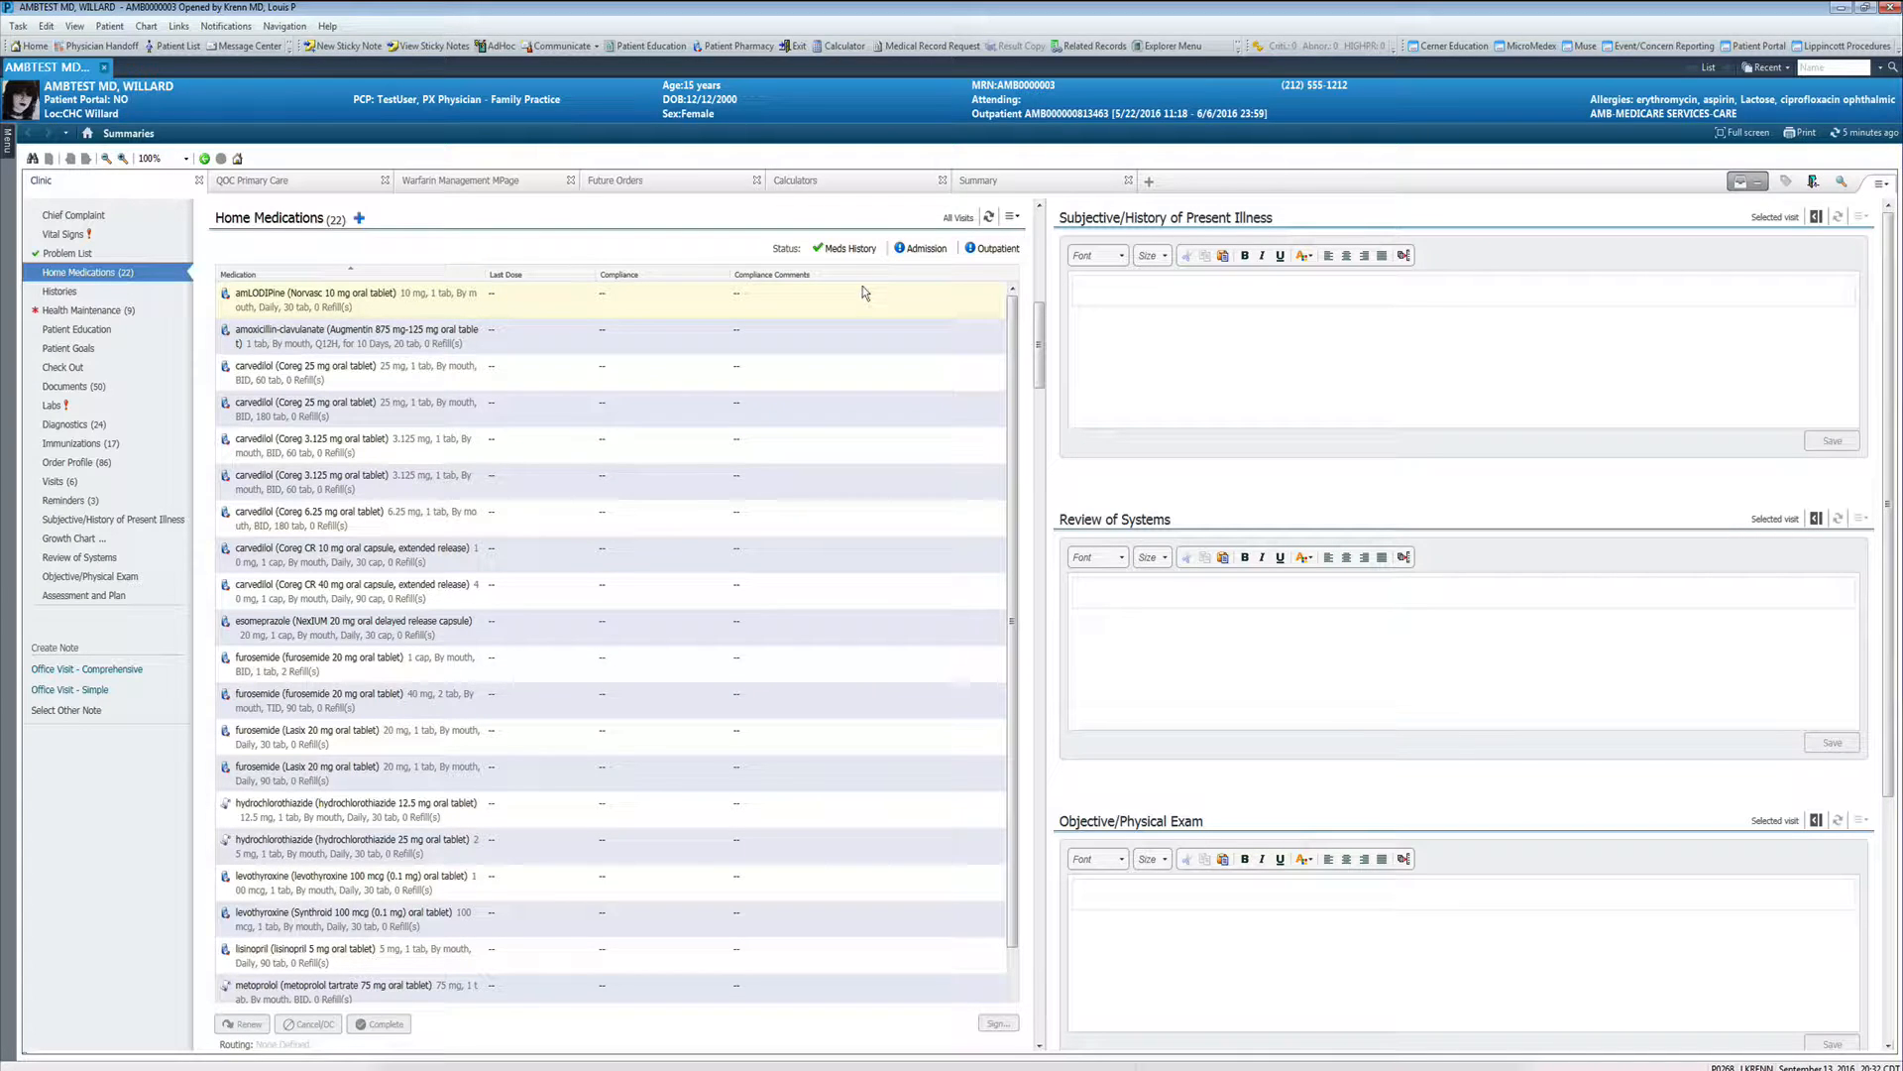
{"action": "mouse_move", "coordinate": [848, 254]}
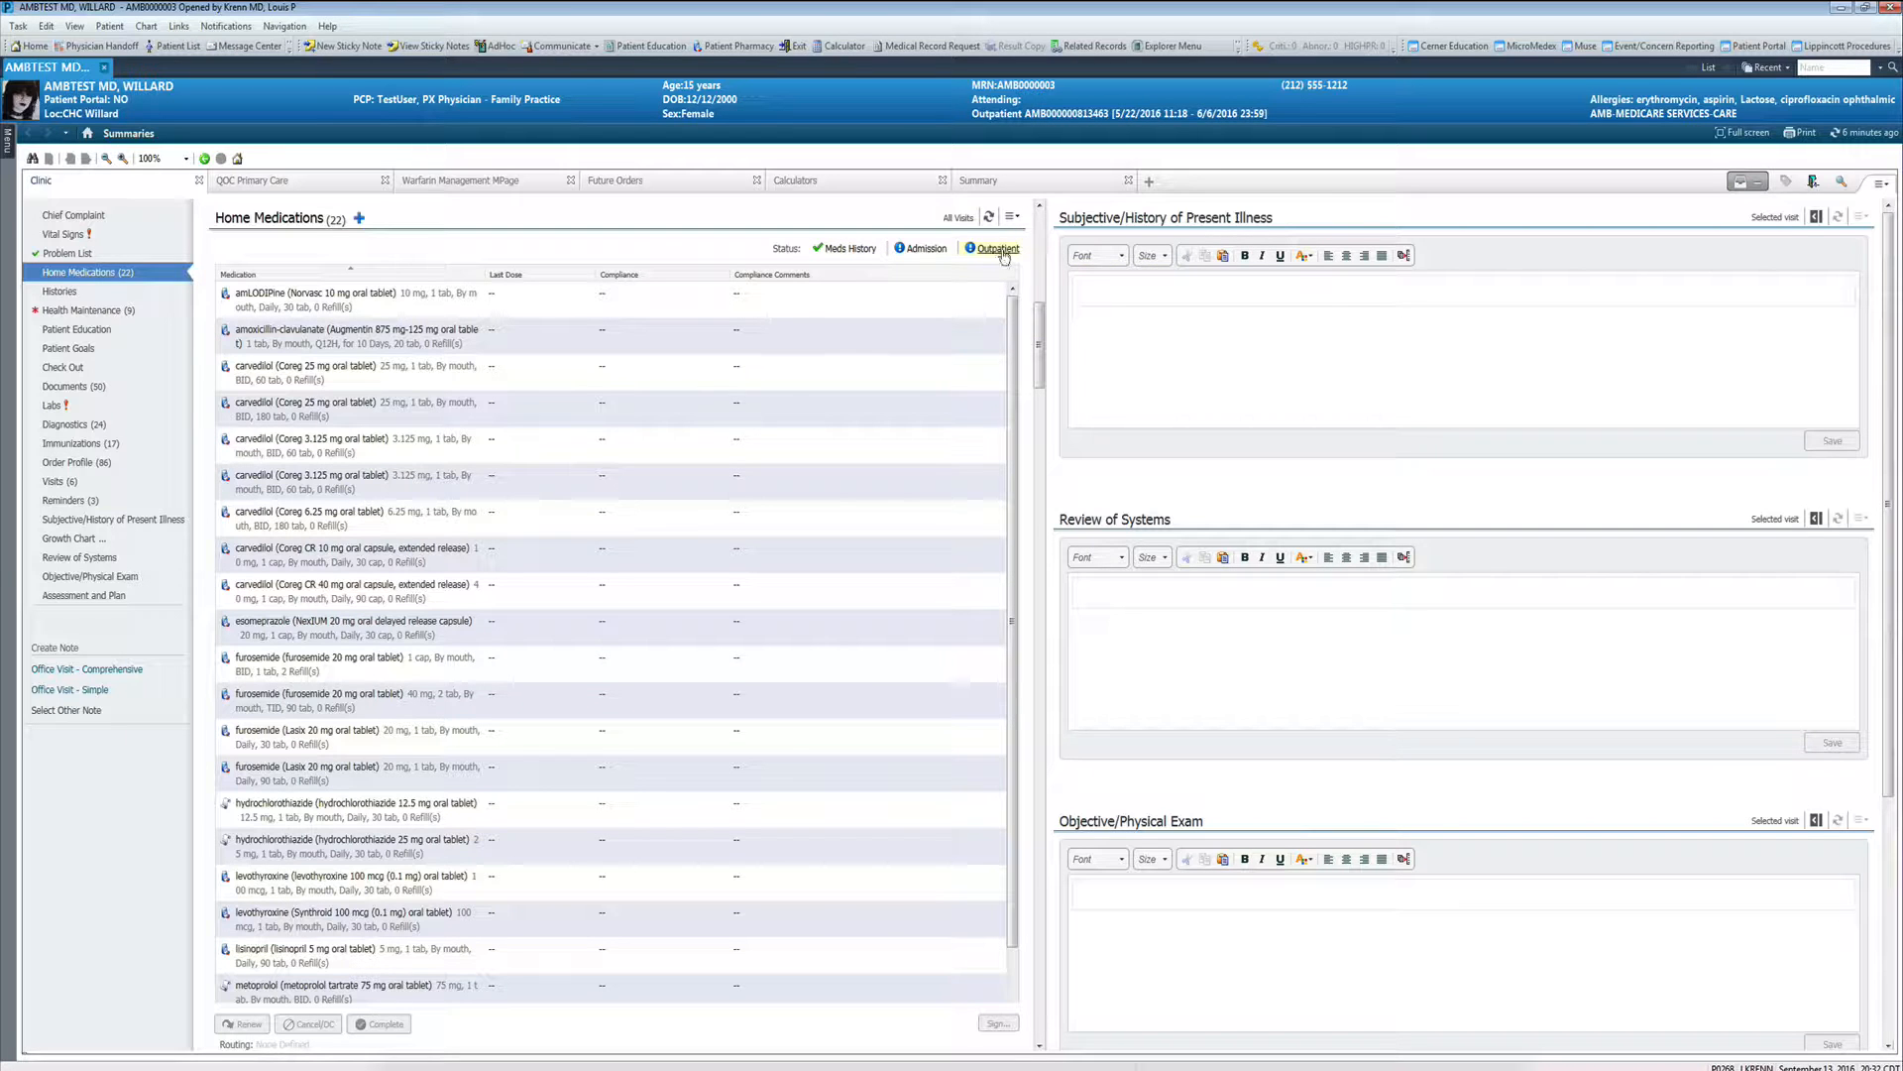
{"action": "mouse_move", "coordinate": [1003, 255]}
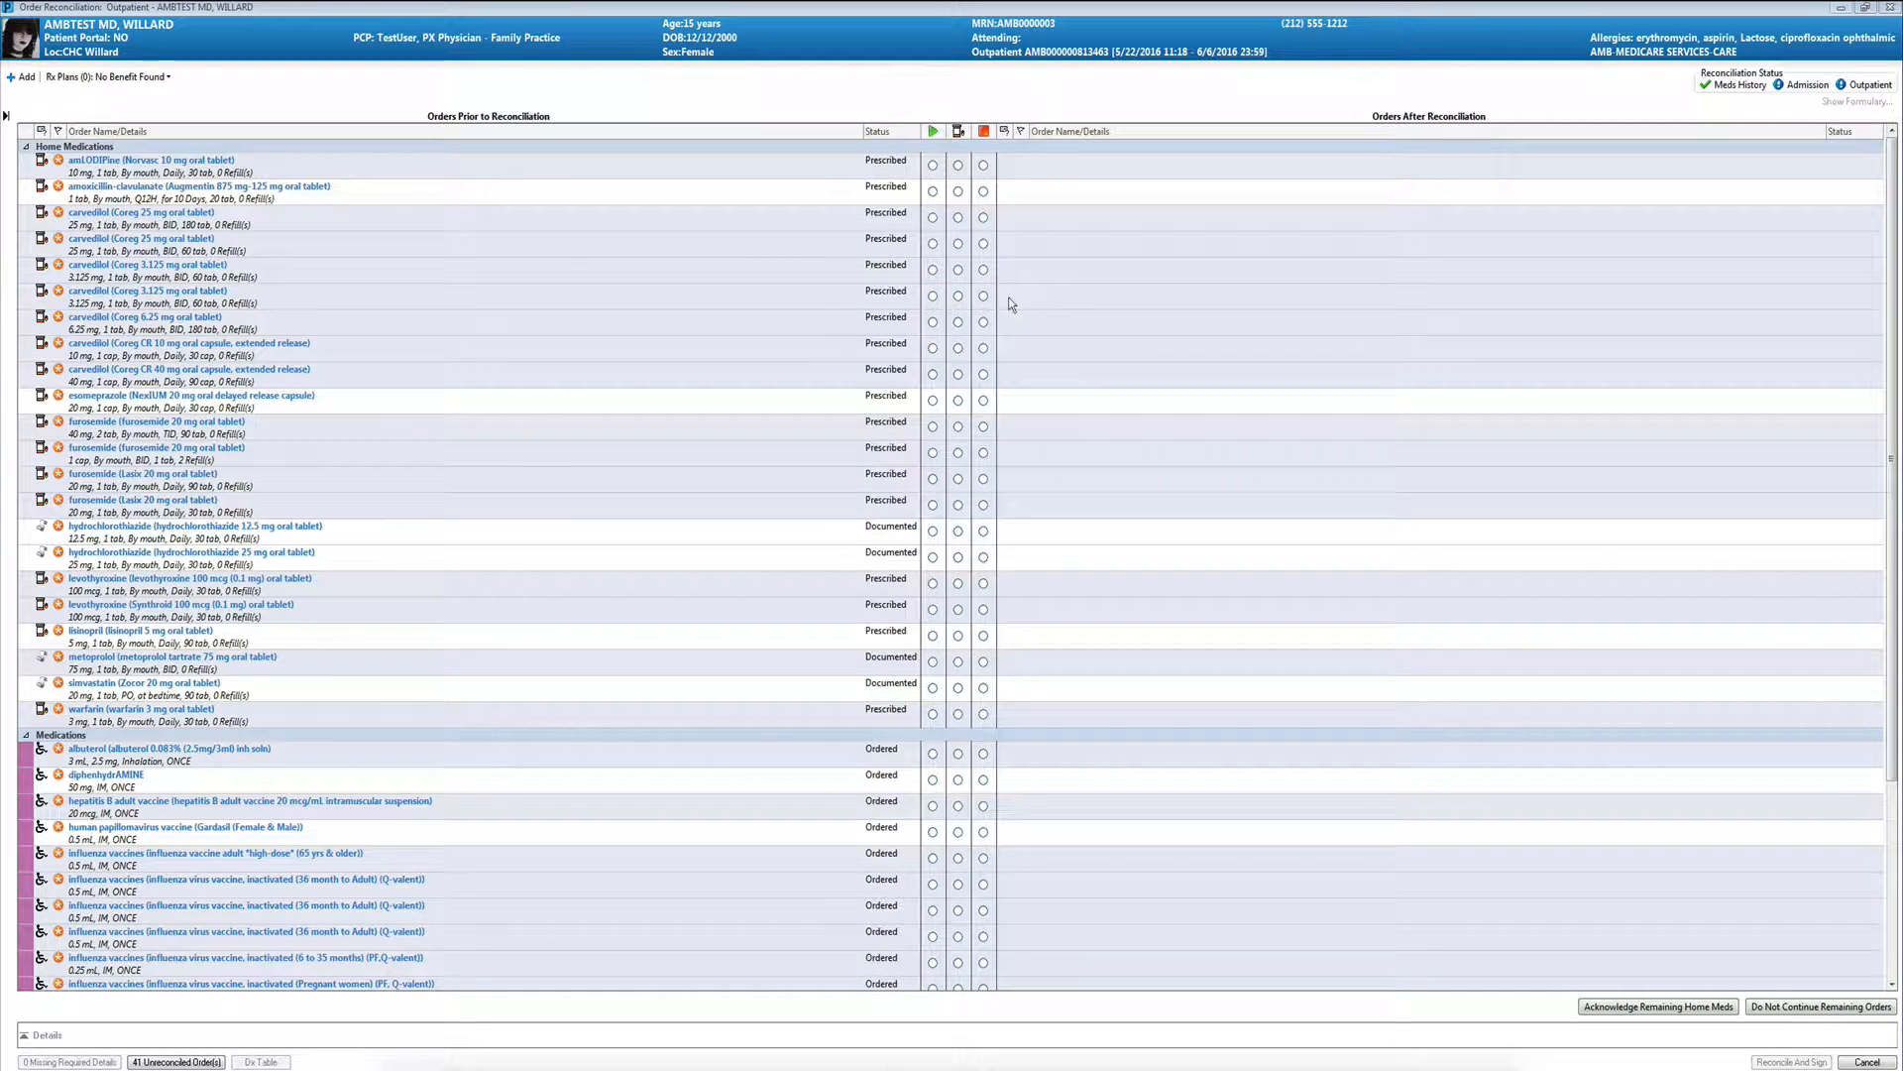
- Continue the amLODIPine, amoxicillin-clavulanate and 180-tab carvedilol 25 mg orders, accepting the modification on a discharged patient
{"action": "left_click", "coordinate": [933, 166]}
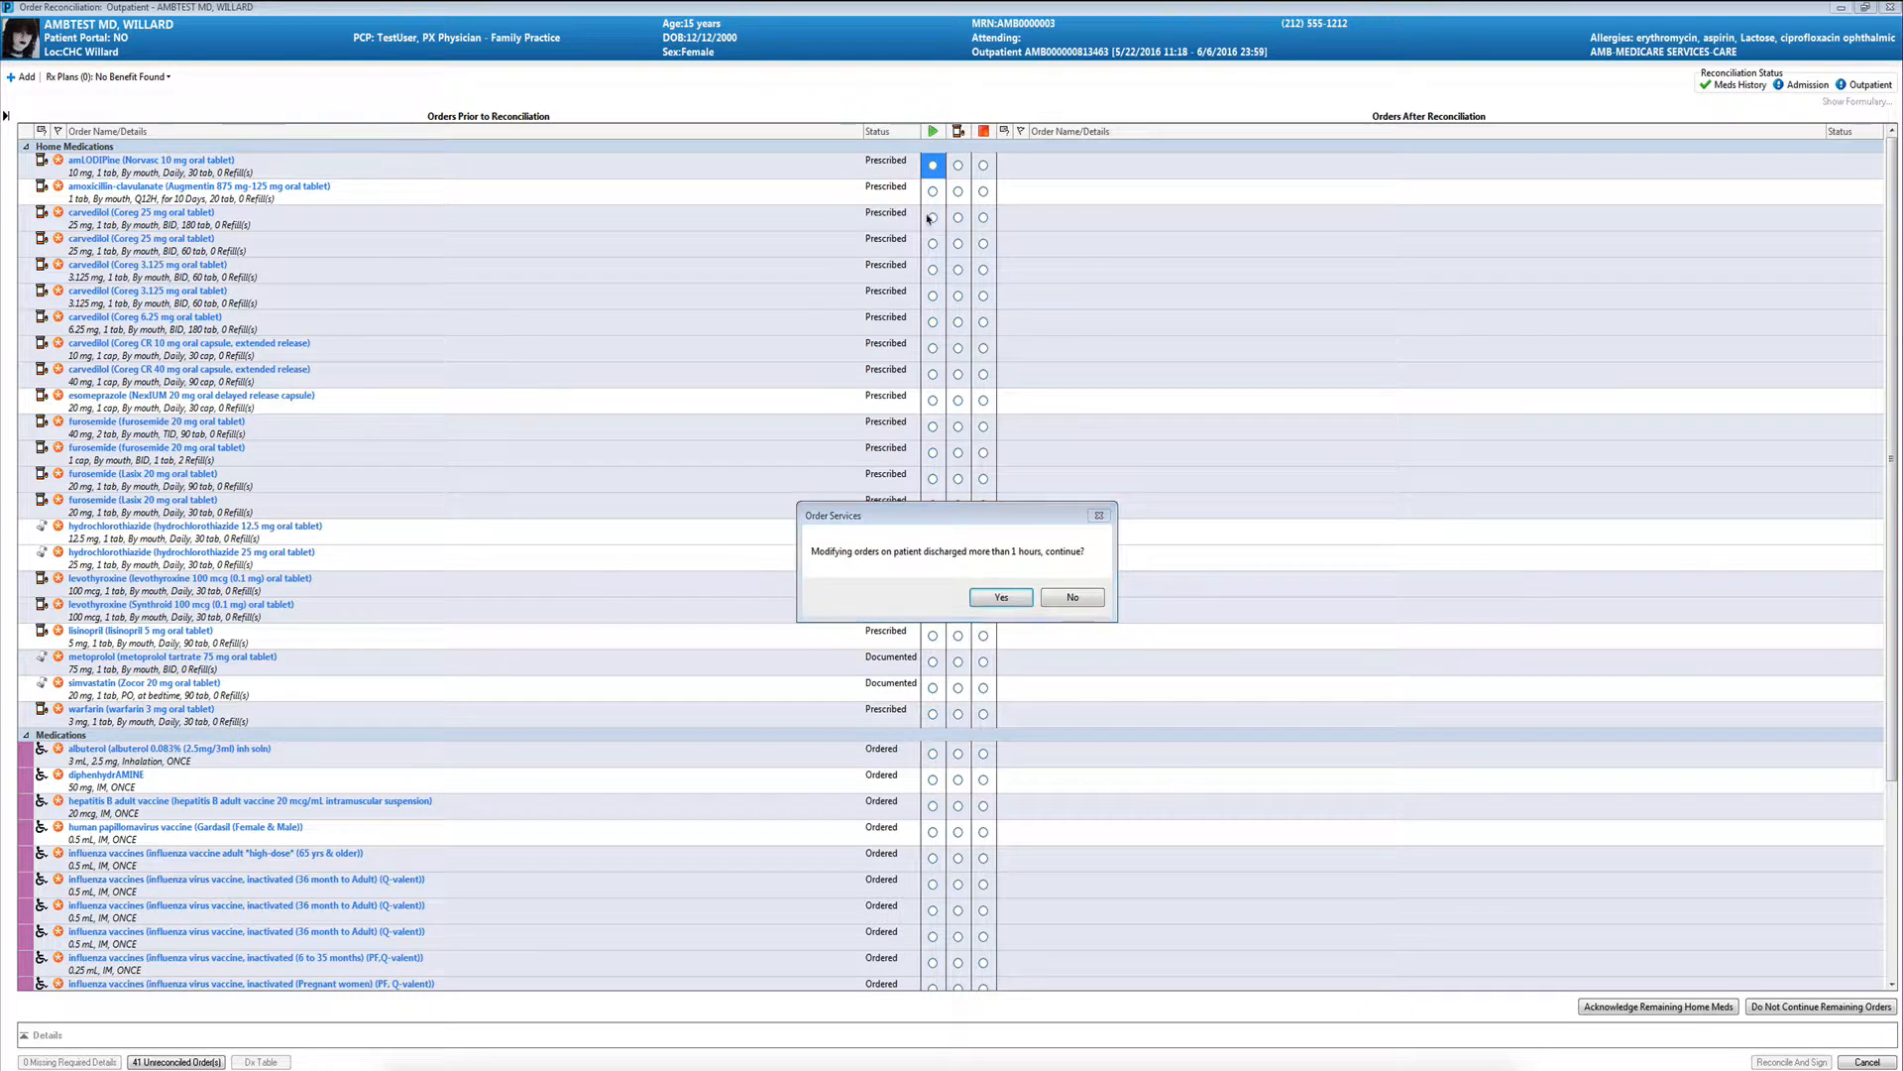
{"action": "left_click", "coordinate": [1027, 593]}
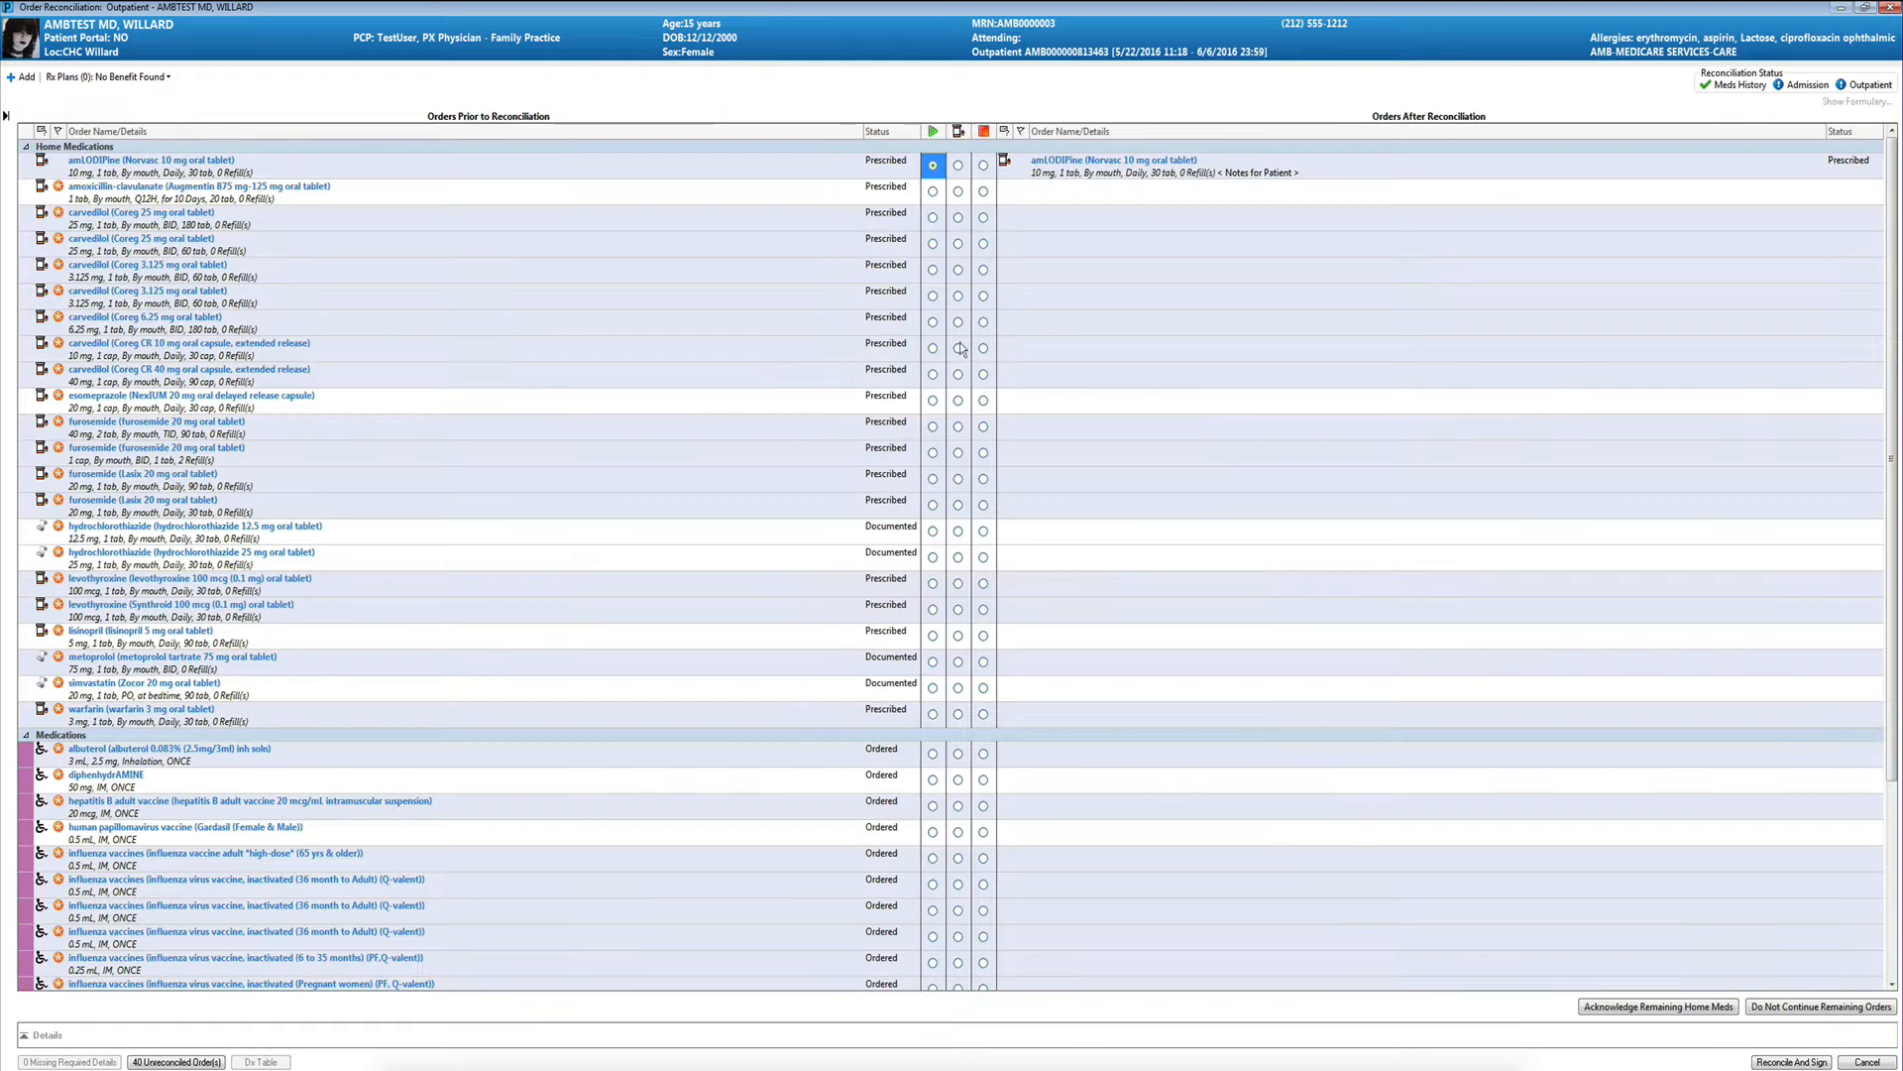
{"action": "left_click", "coordinate": [933, 192]}
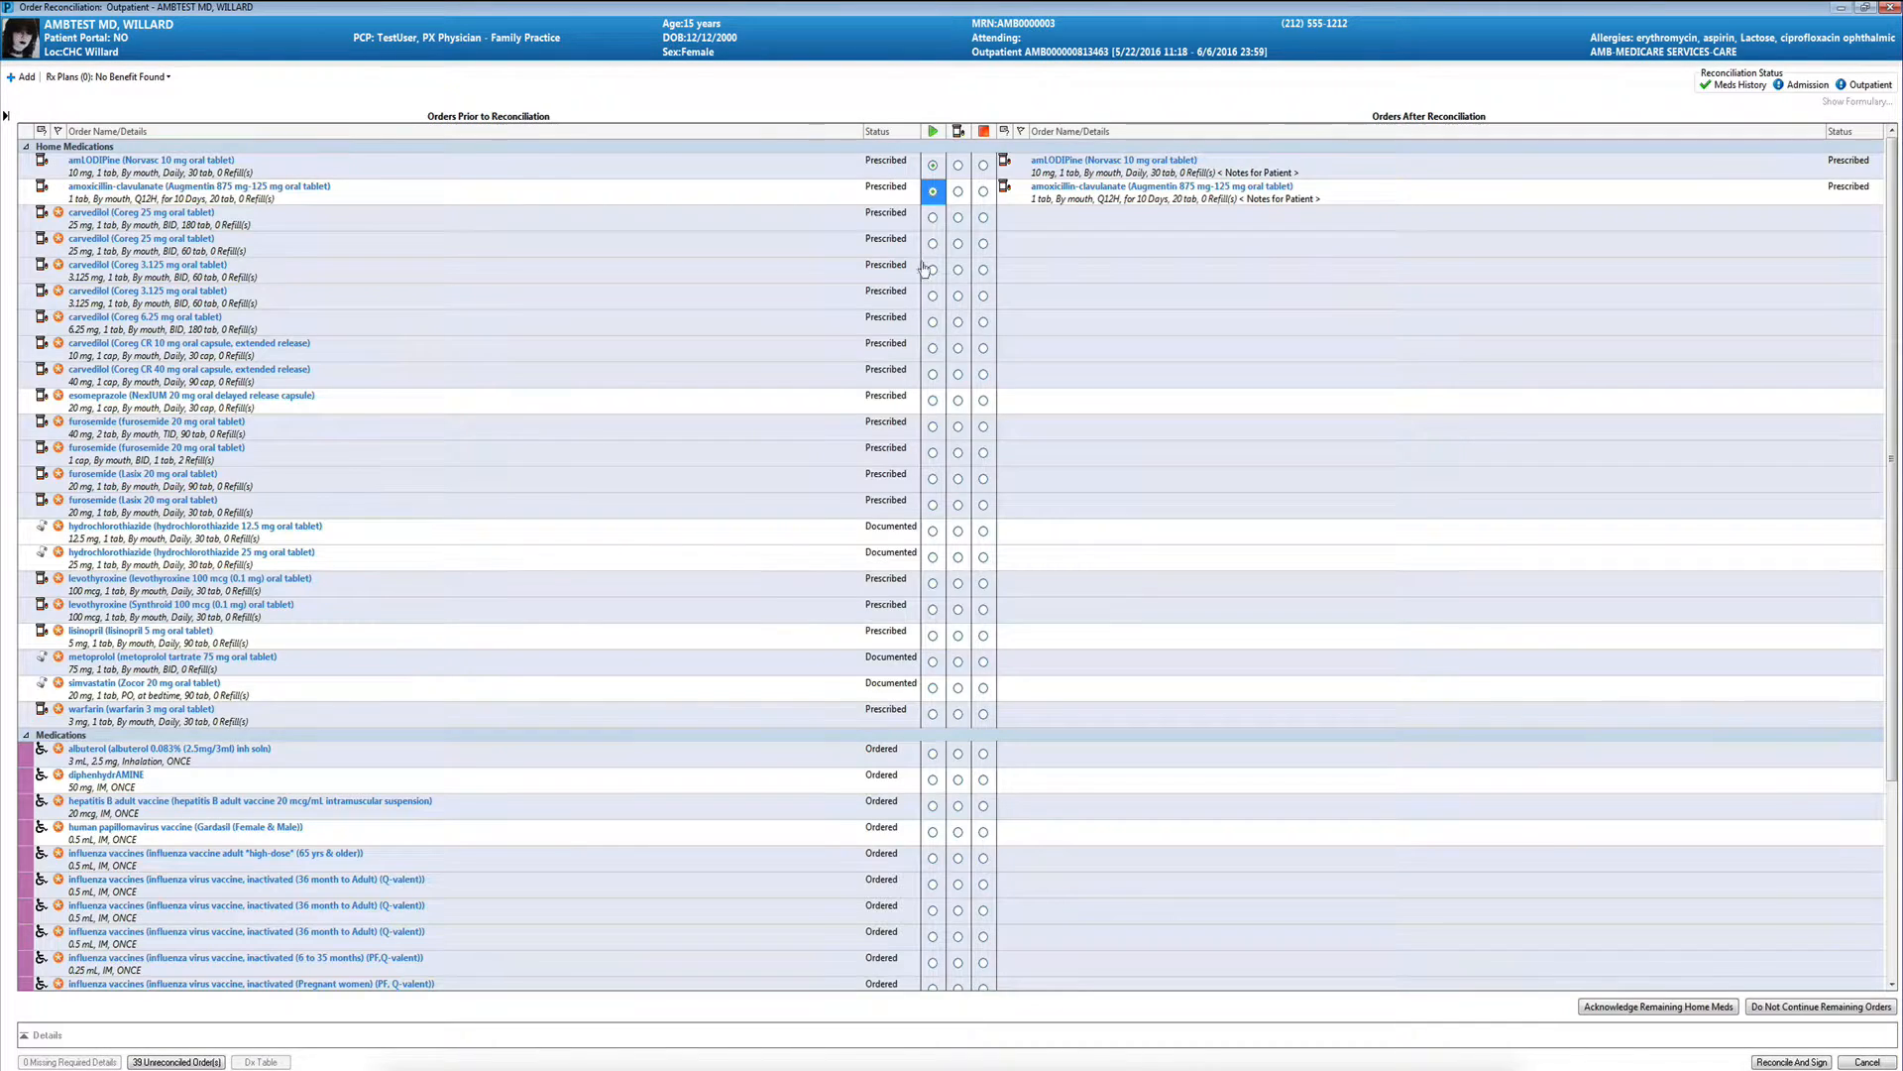
{"action": "left_click", "coordinate": [933, 217]}
- Create a new prescription from the 60-tab carvedilol 25 mg order with 1 refill, routed as Do Not Send: called to pharmacy
{"action": "left_click", "coordinate": [958, 243]}
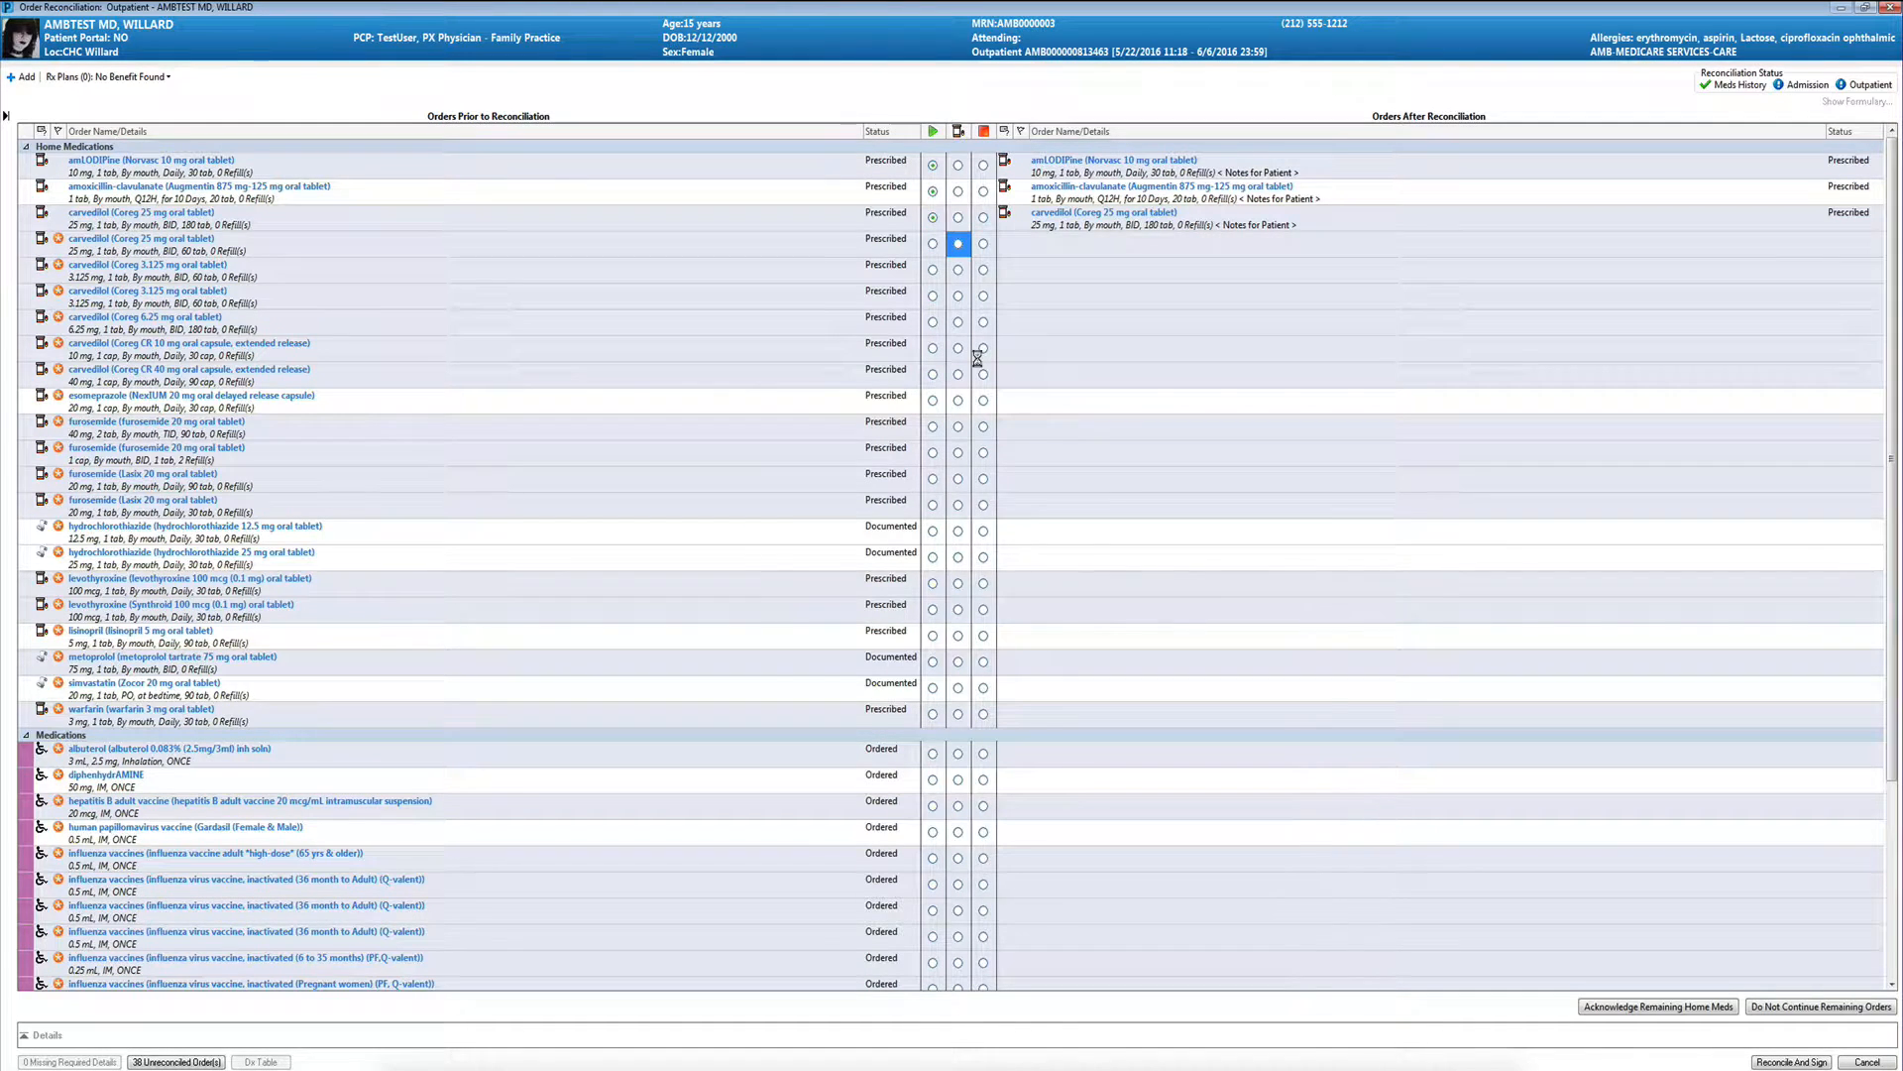
{"action": "left_click", "coordinate": [996, 595]}
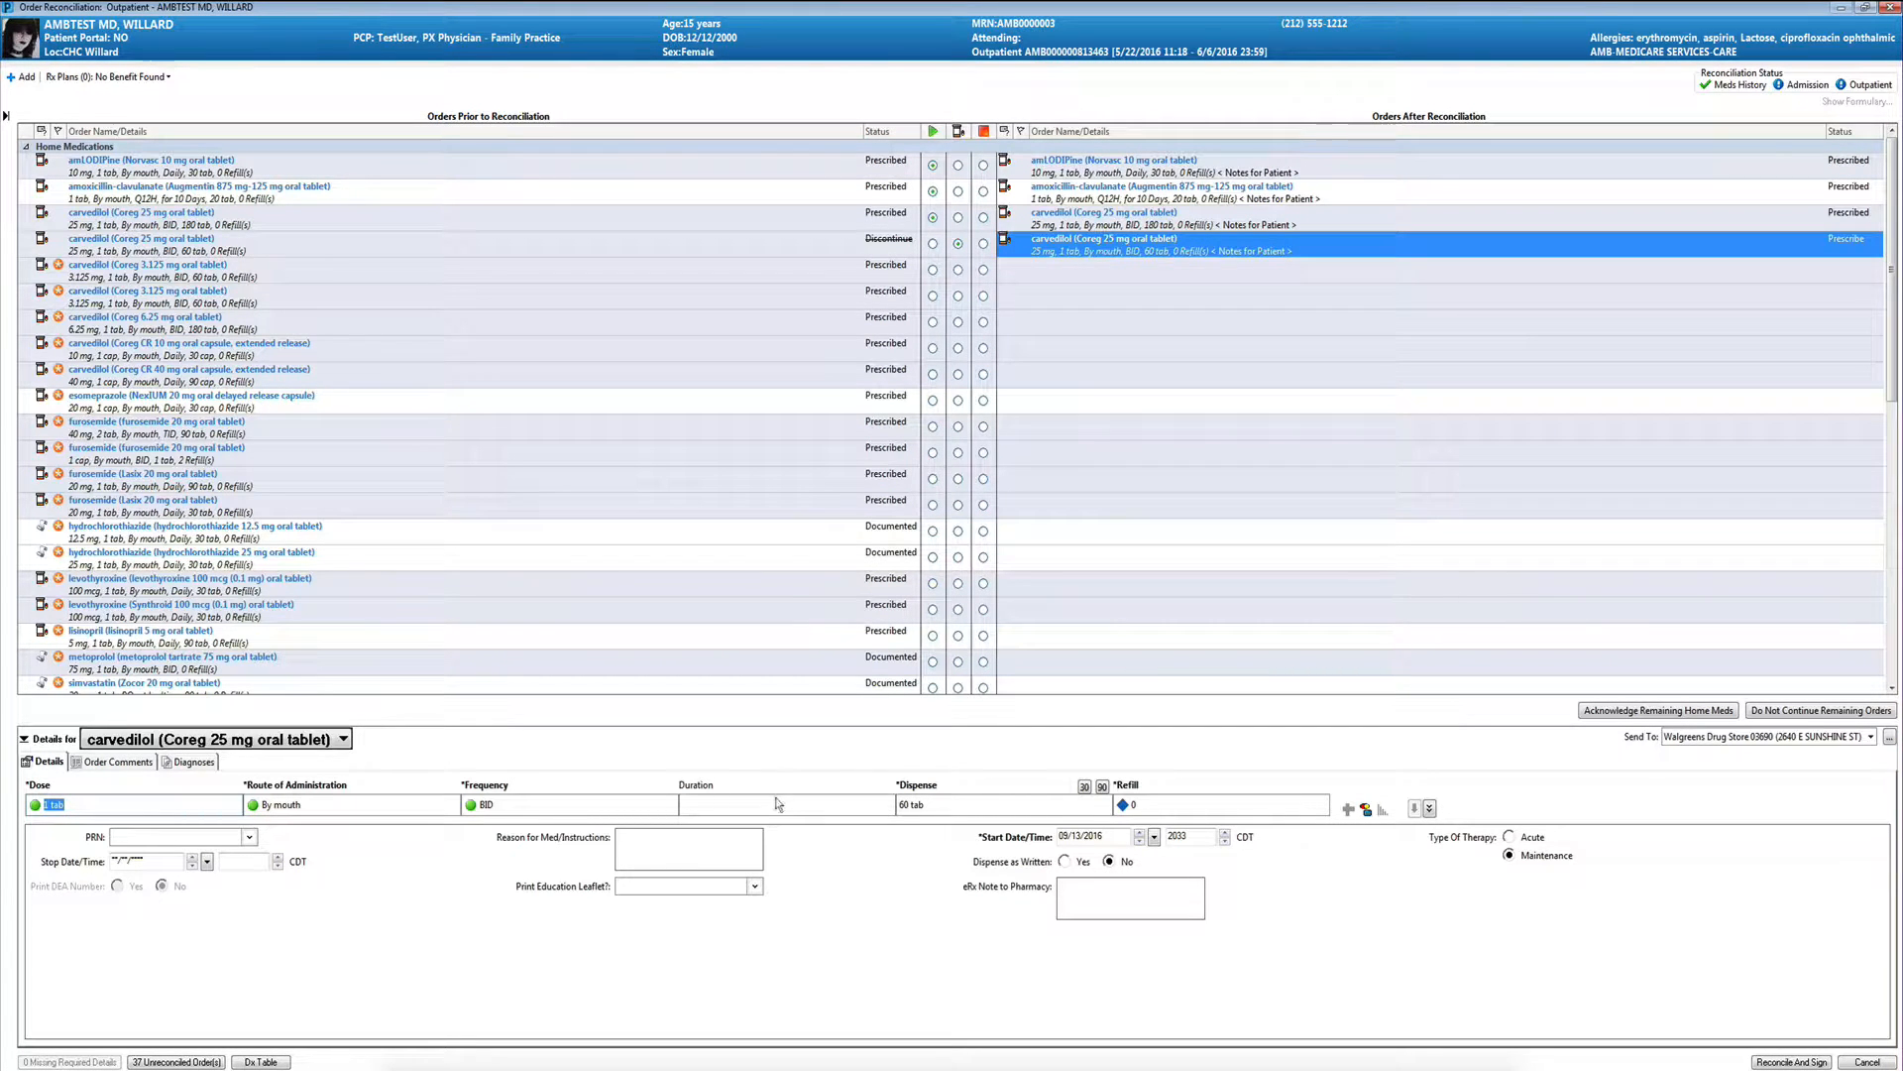
{"action": "left_click", "coordinate": [1191, 811]}
{"action": "left_click", "coordinate": [1150, 841]}
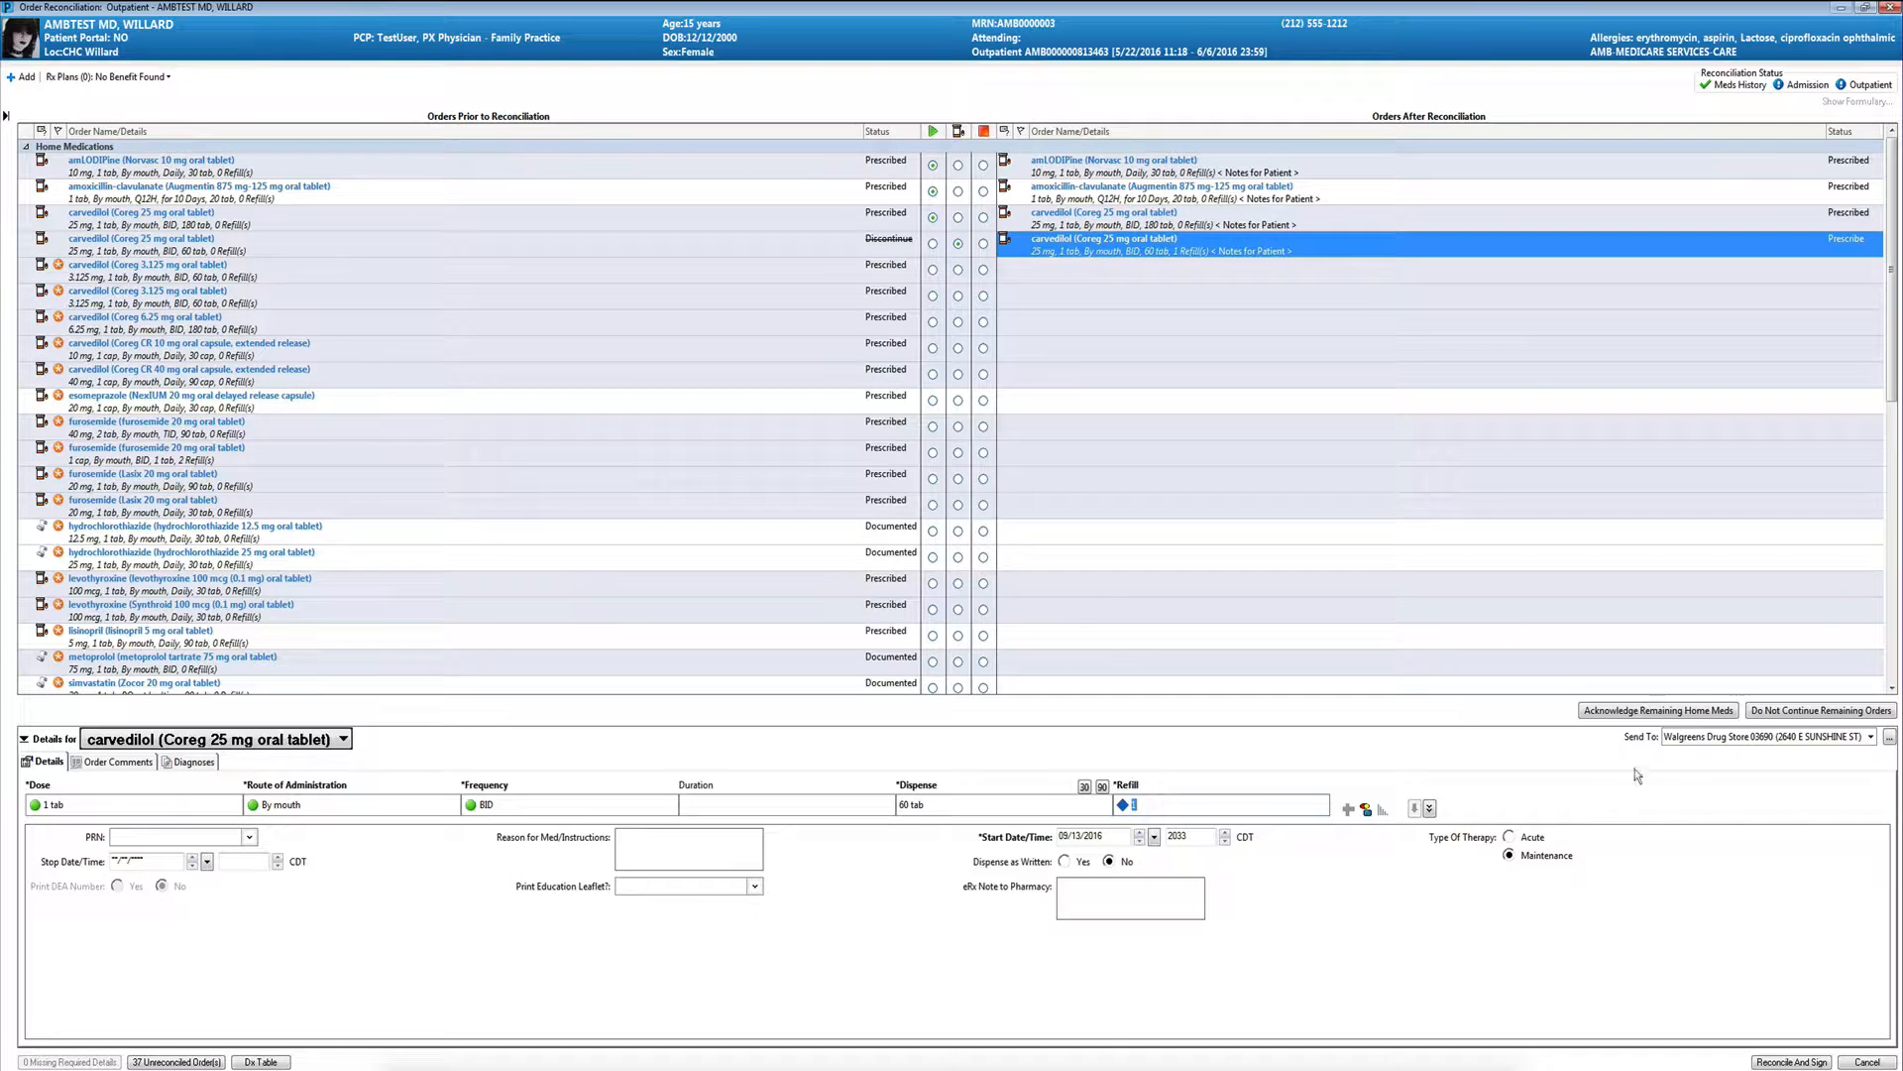
{"action": "left_click", "coordinate": [1741, 744]}
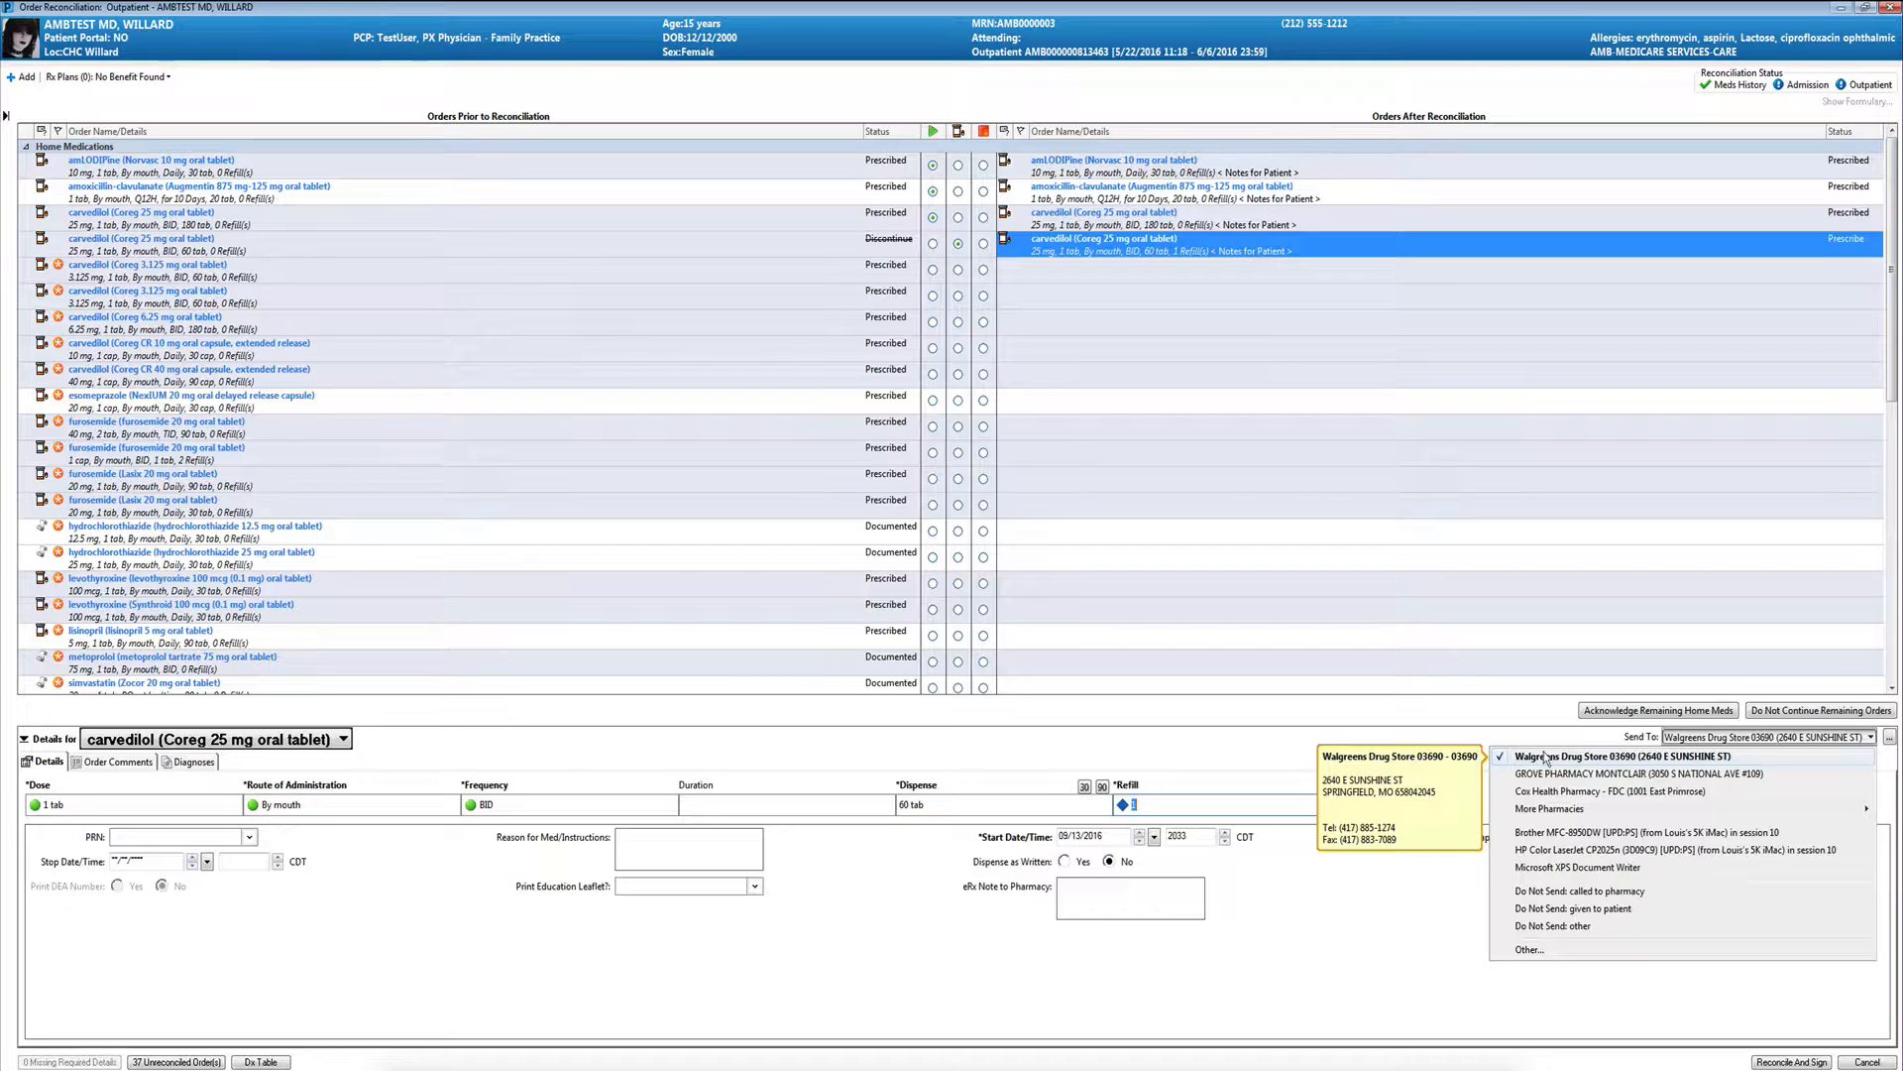
{"action": "left_click", "coordinate": [1565, 891]}
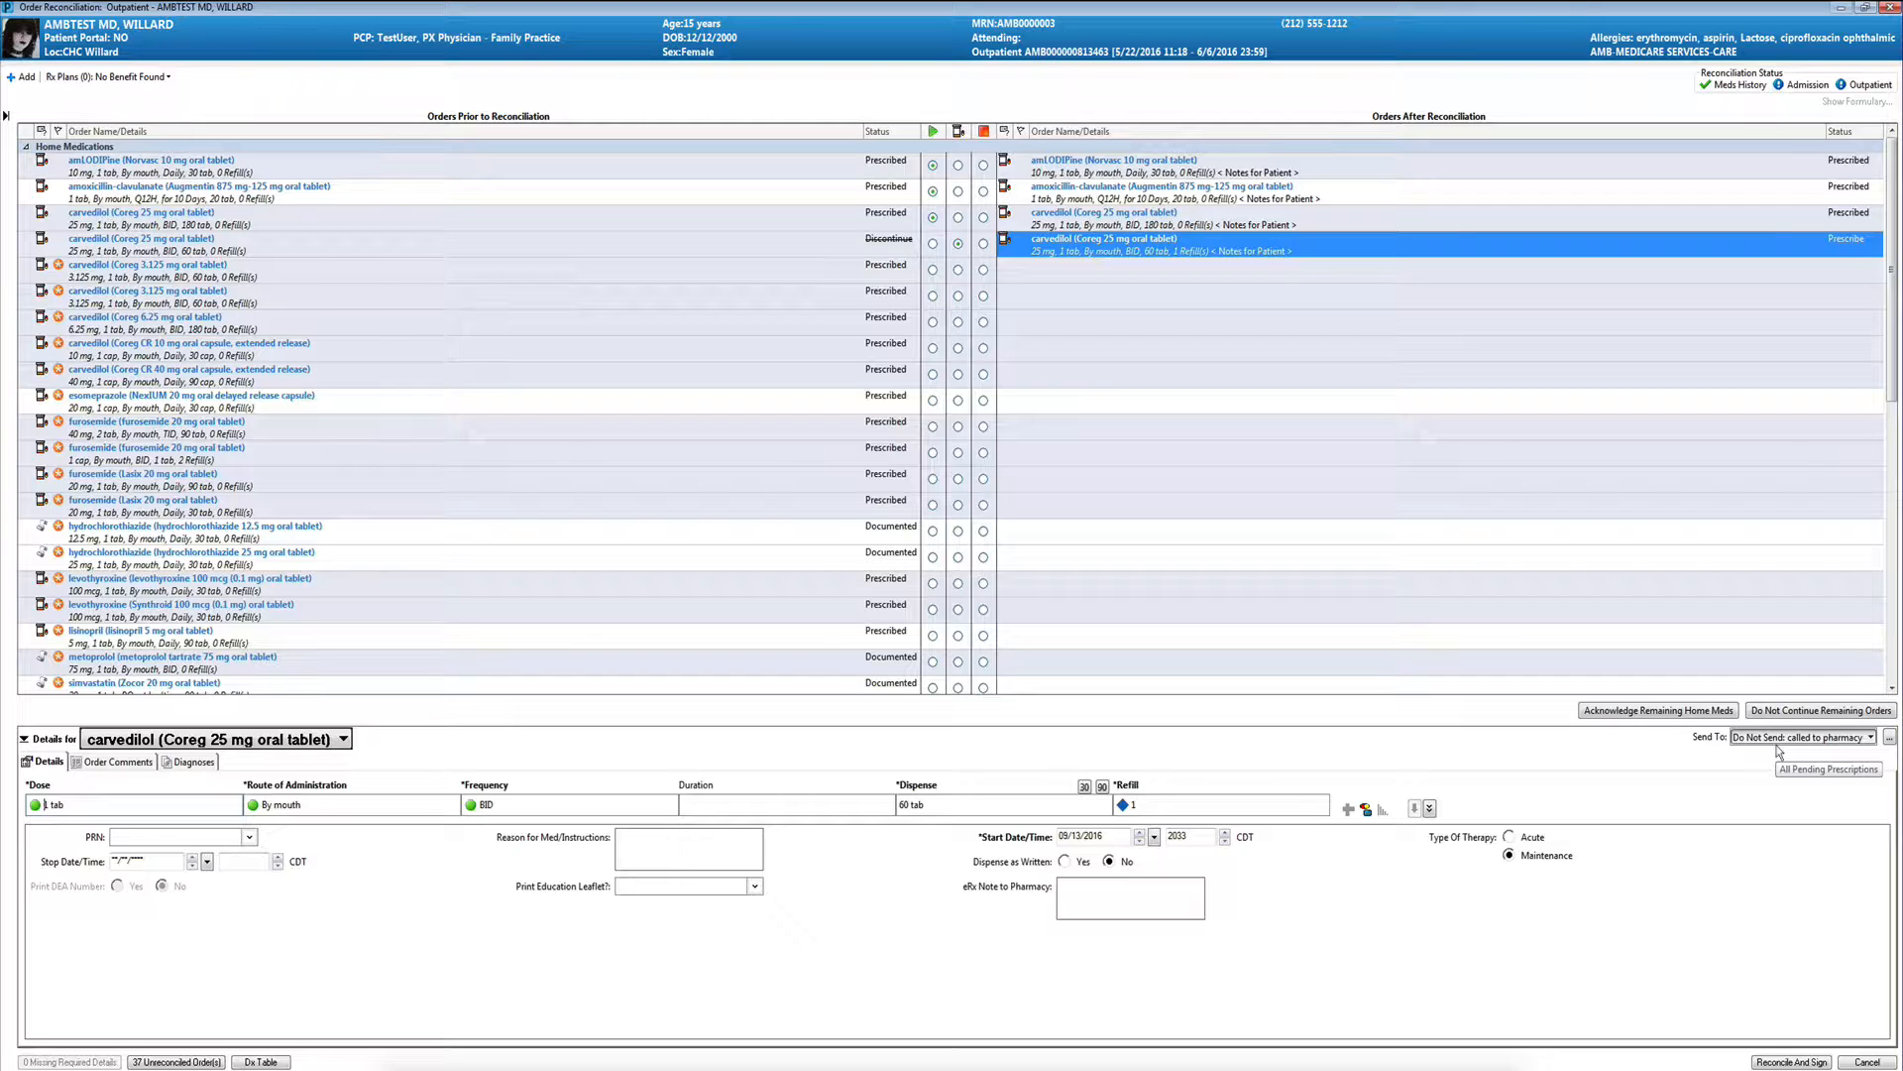
- Acknowledge all remaining home medications and sign the reconciliation, then reopen the outpatient reconciliation
{"action": "left_click", "coordinate": [1657, 710]}
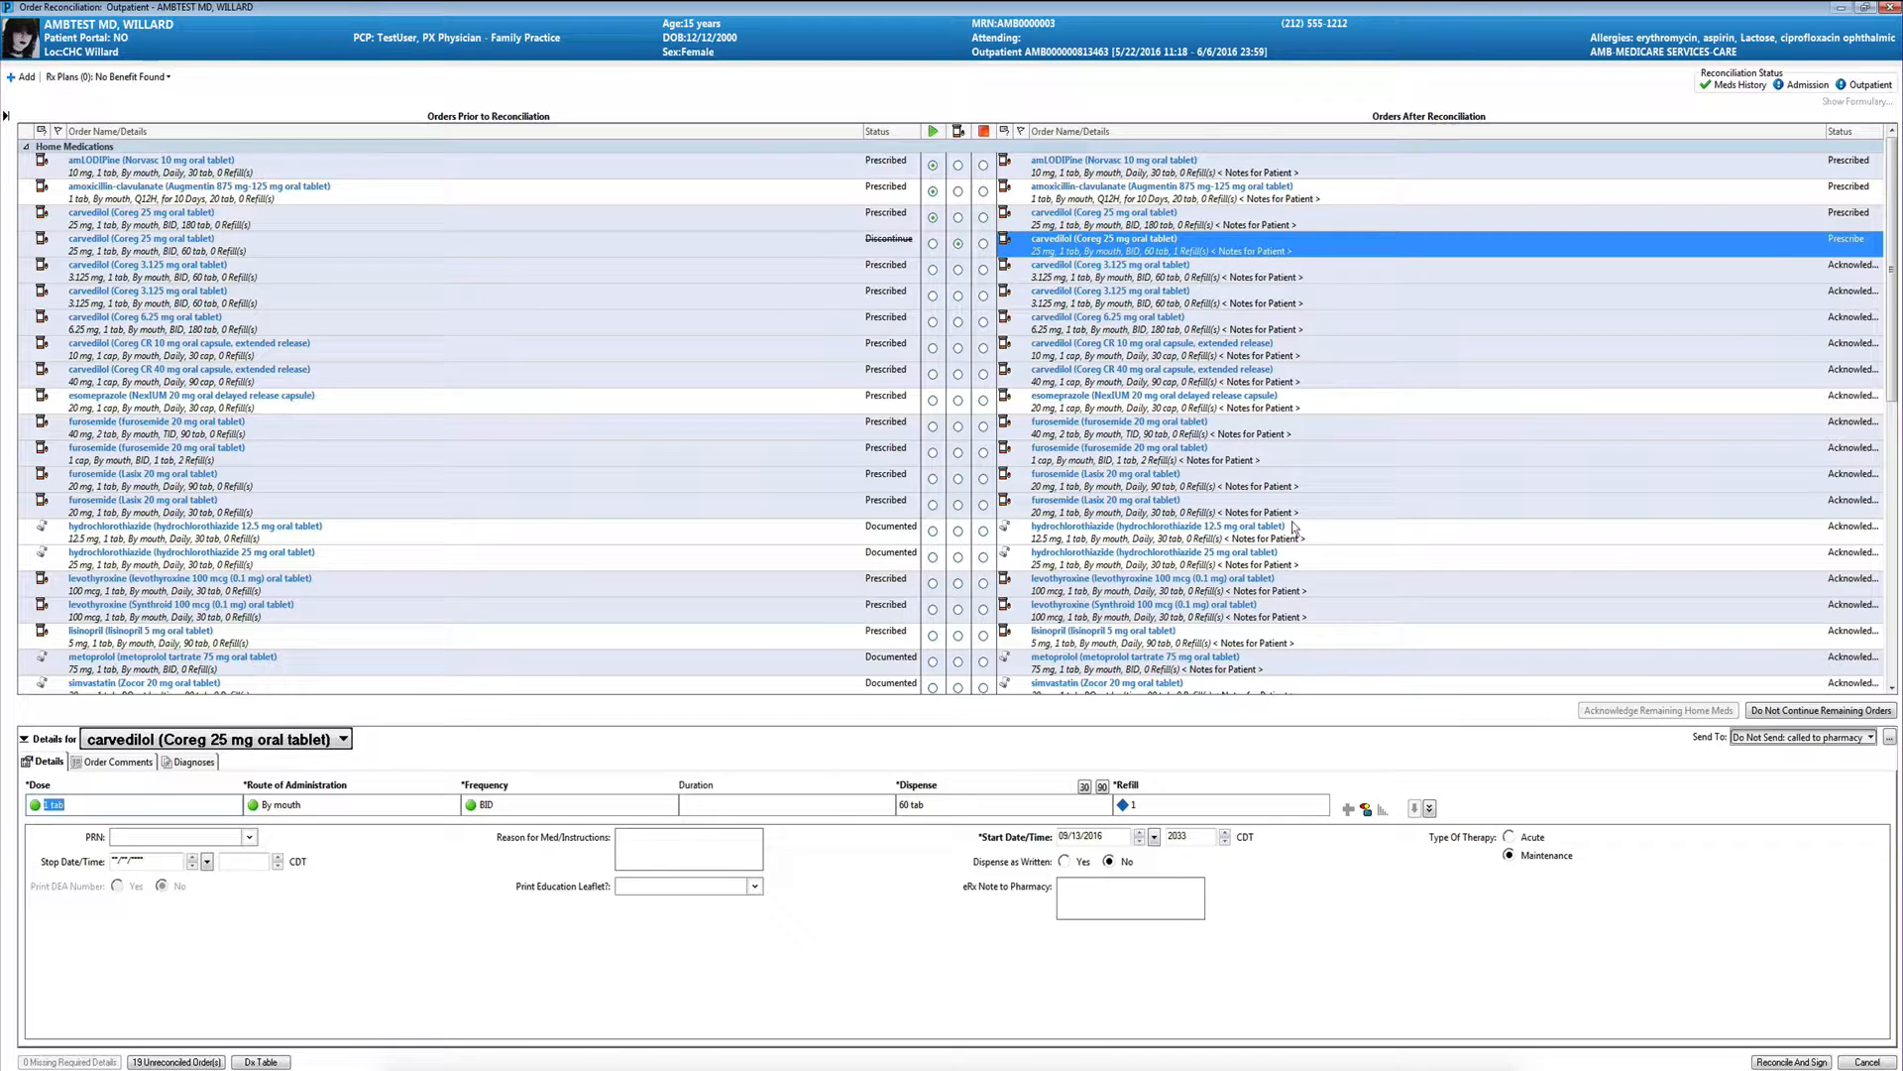
{"action": "left_click", "coordinate": [1775, 1063]}
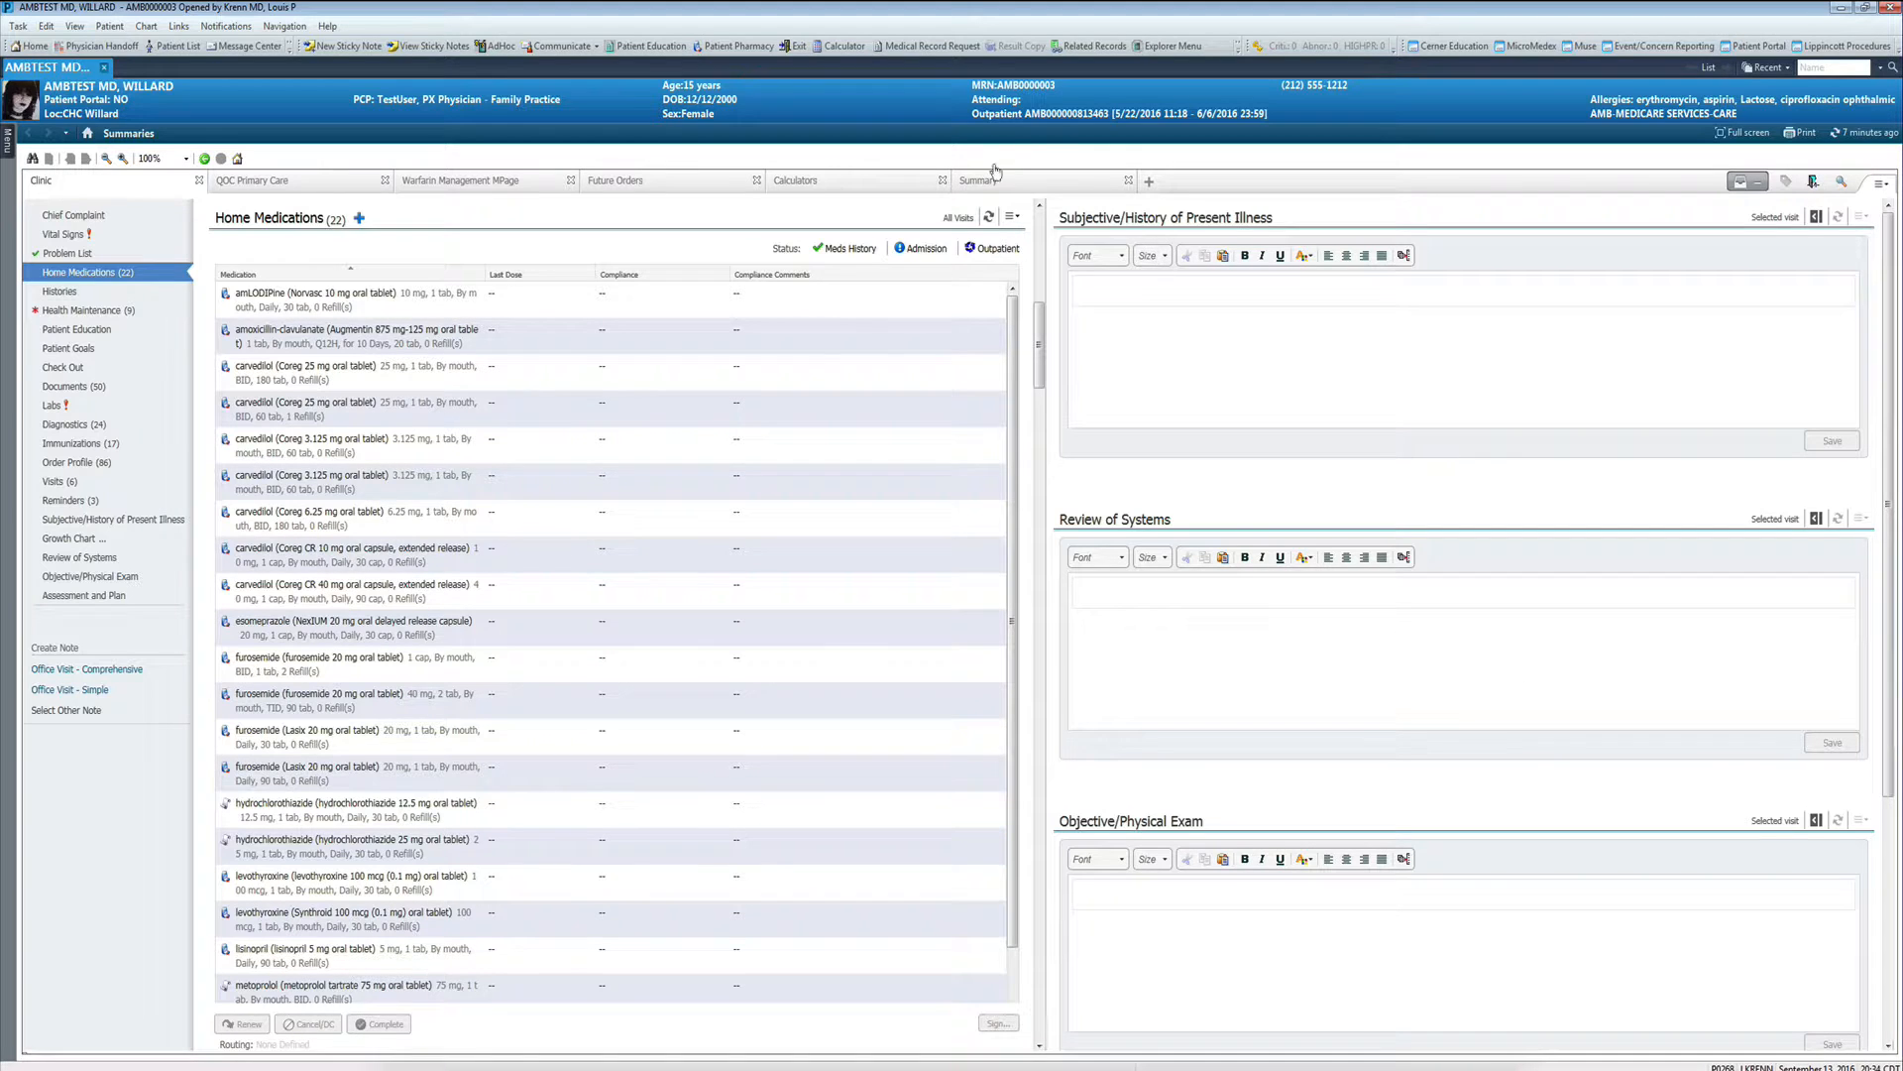
{"action": "left_click", "coordinate": [988, 251]}
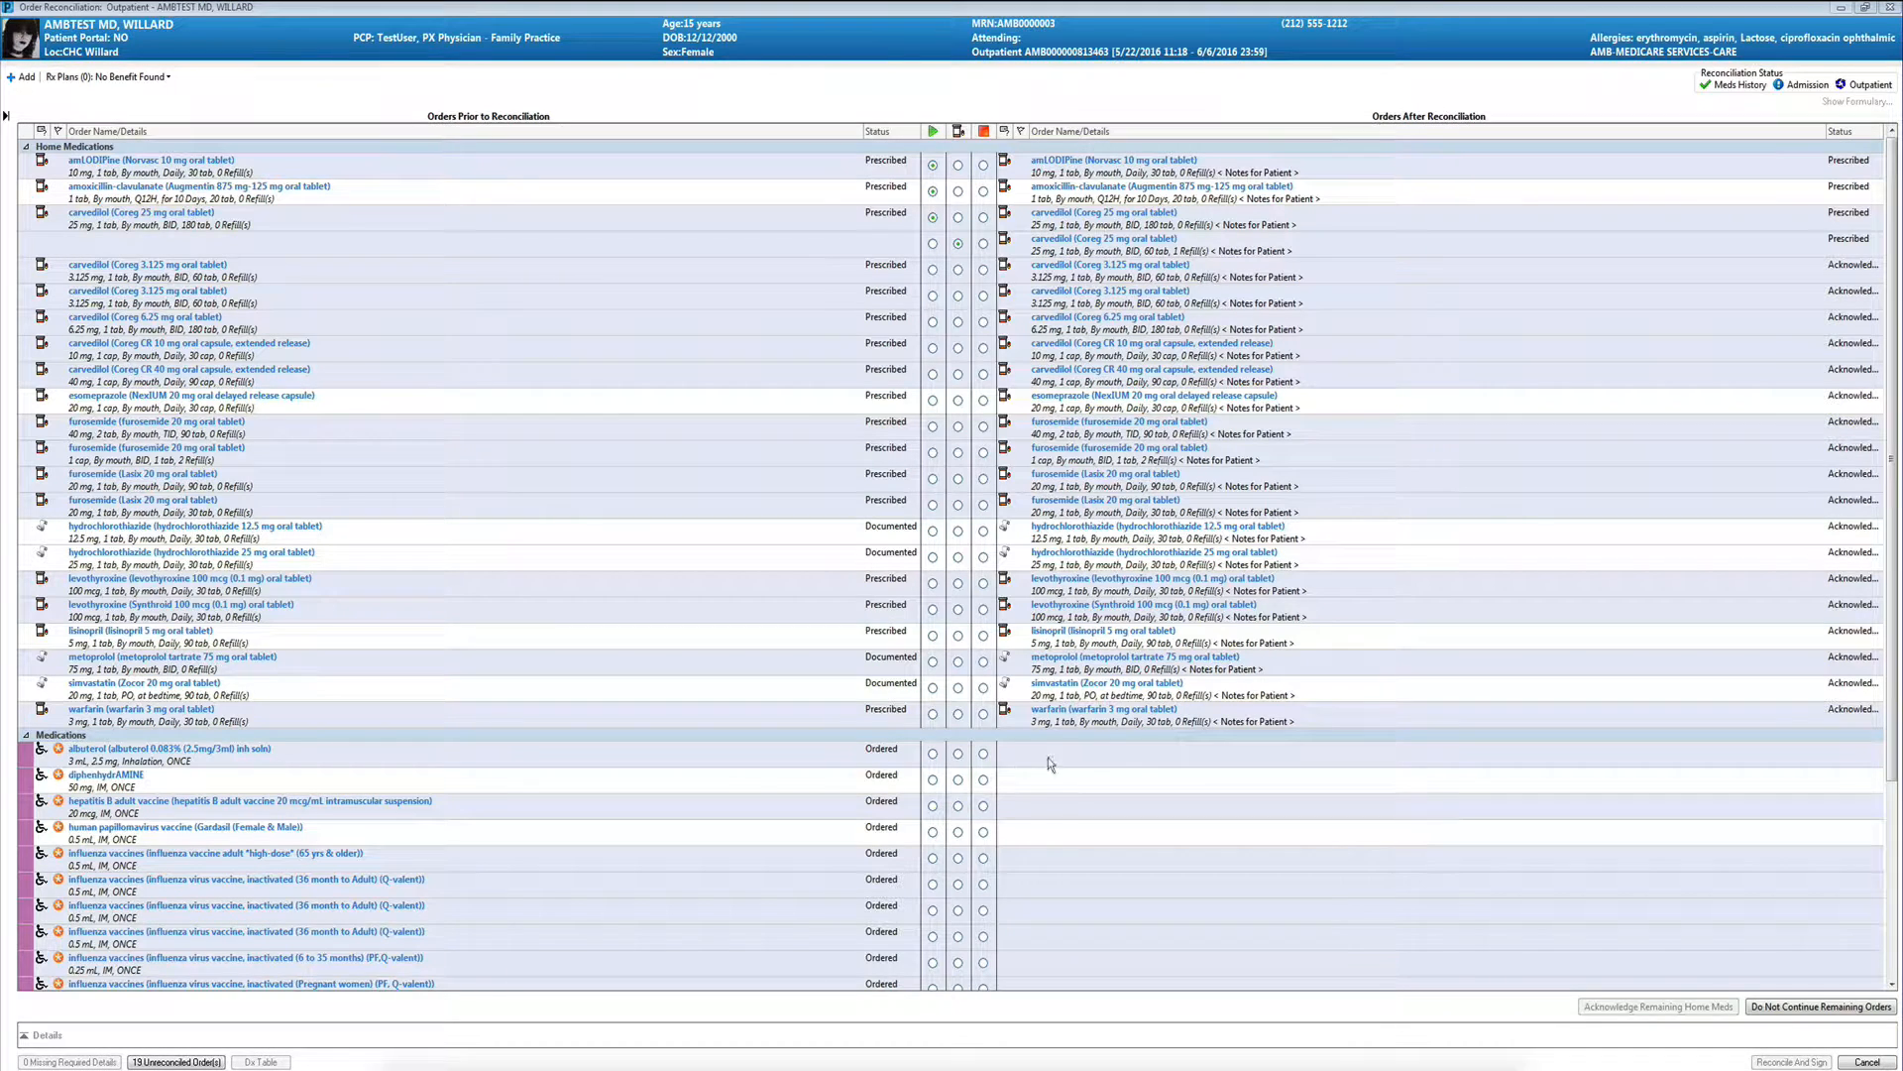
- Mark the albuterol, diphenhydrAMINE and hepatitis B adult vaccine orders to continue
{"action": "left_click", "coordinate": [932, 753]}
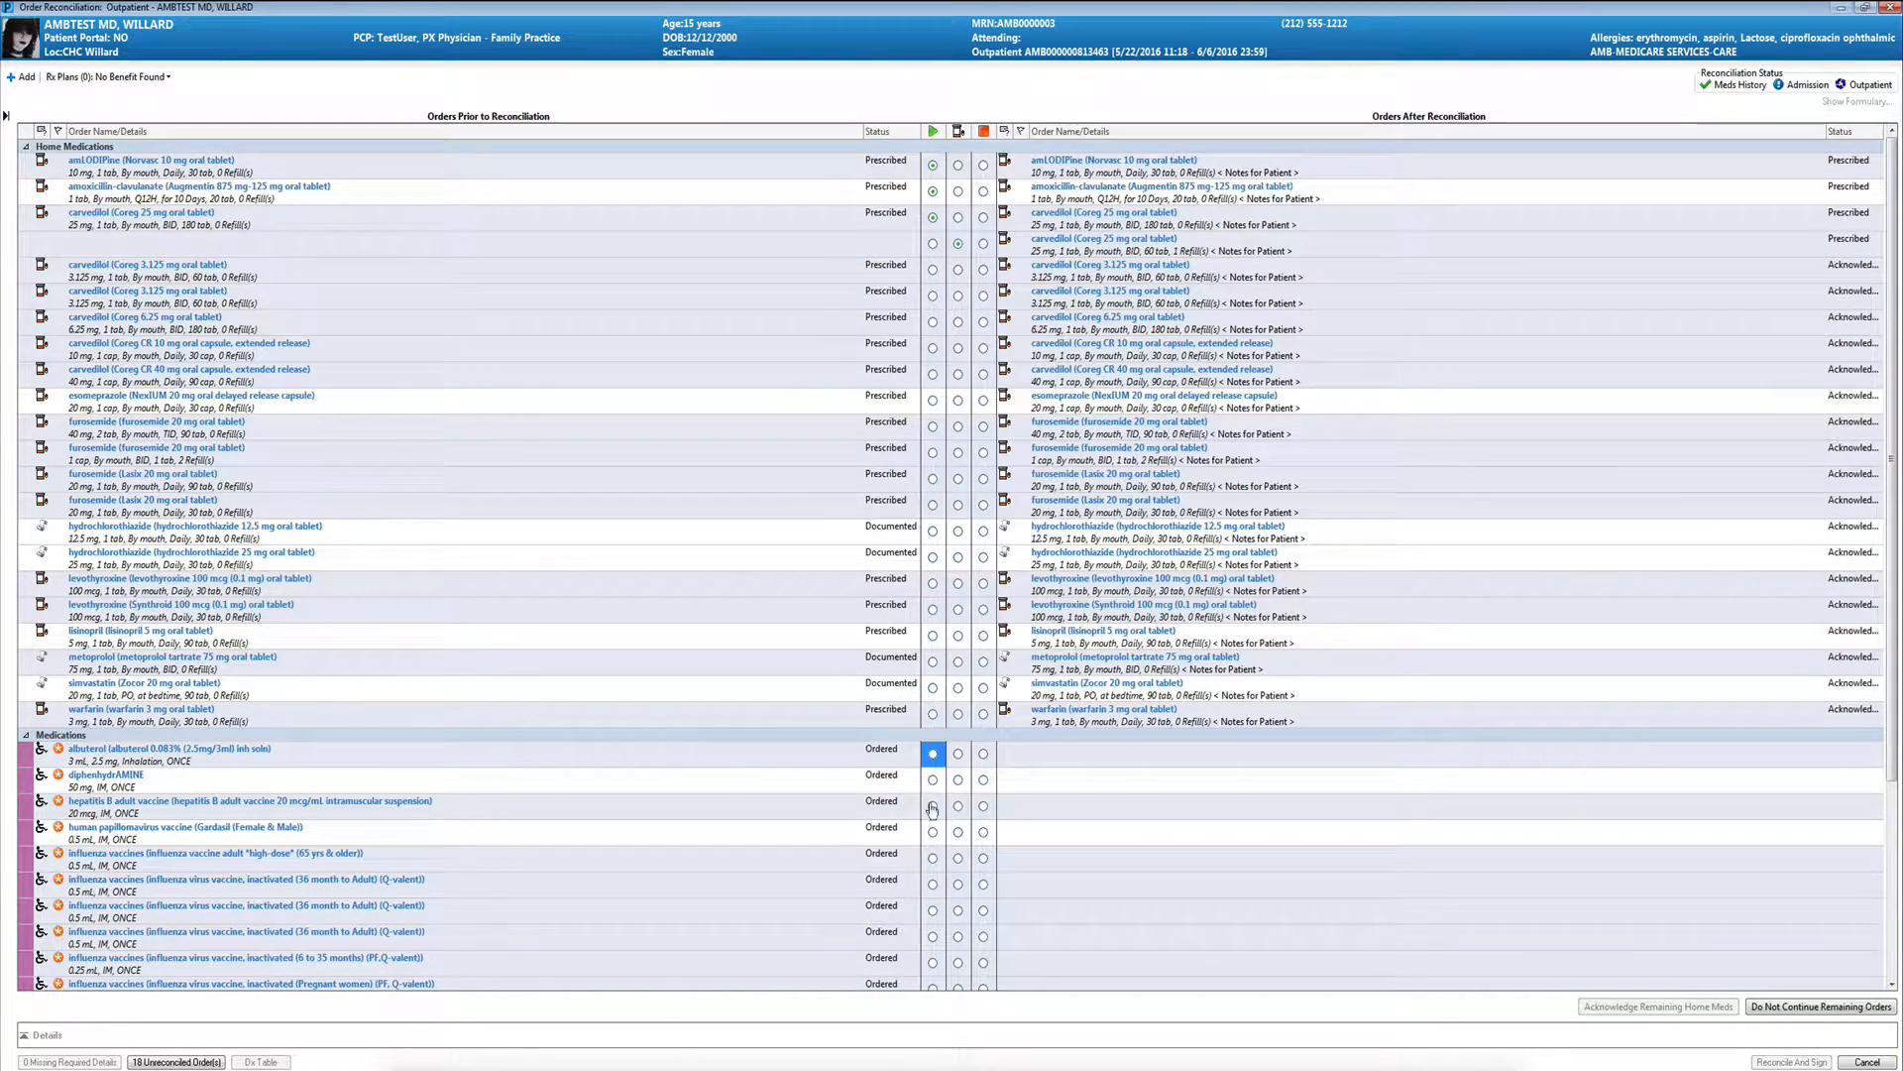
{"action": "left_click", "coordinate": [932, 779]}
{"action": "left_click", "coordinate": [932, 805]}
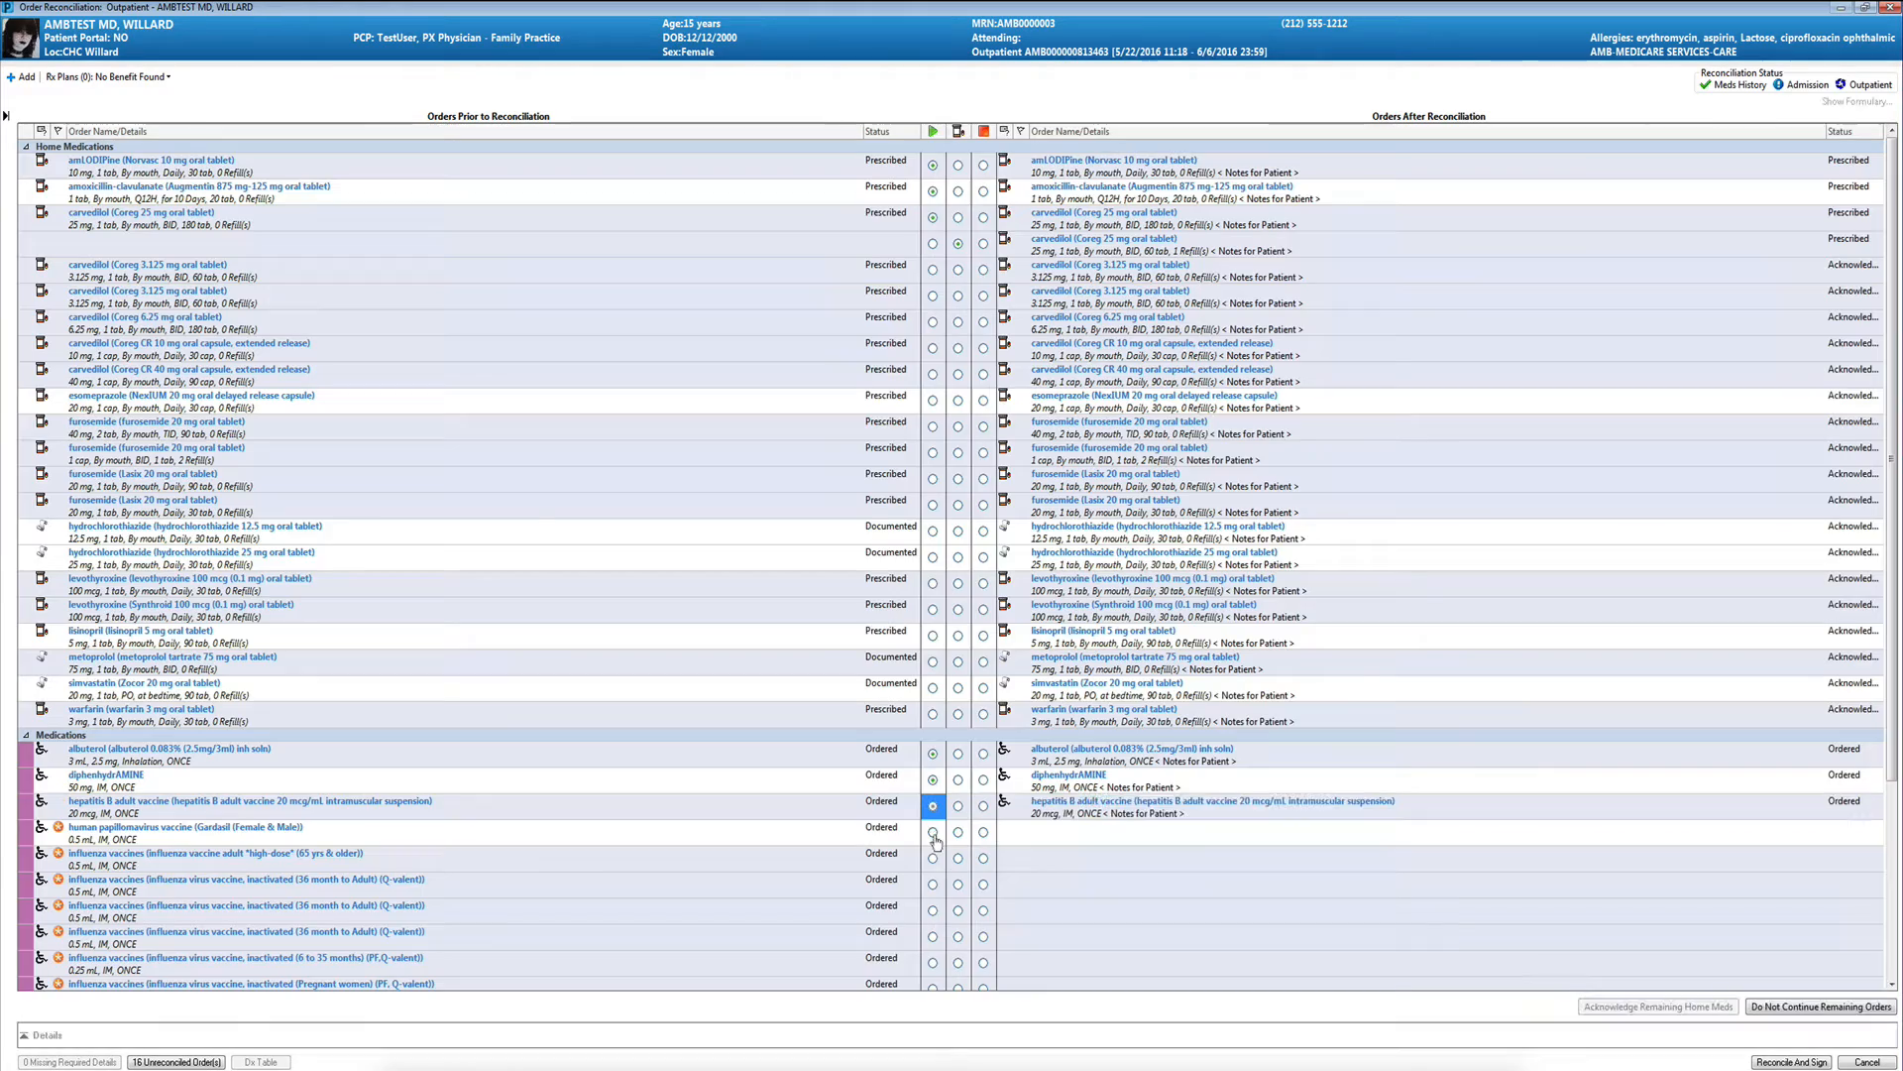
- Discontinue the medication orders from albuterol through the influenza vaccine for 6 to 35 months
{"action": "left_click", "coordinate": [982, 753]}
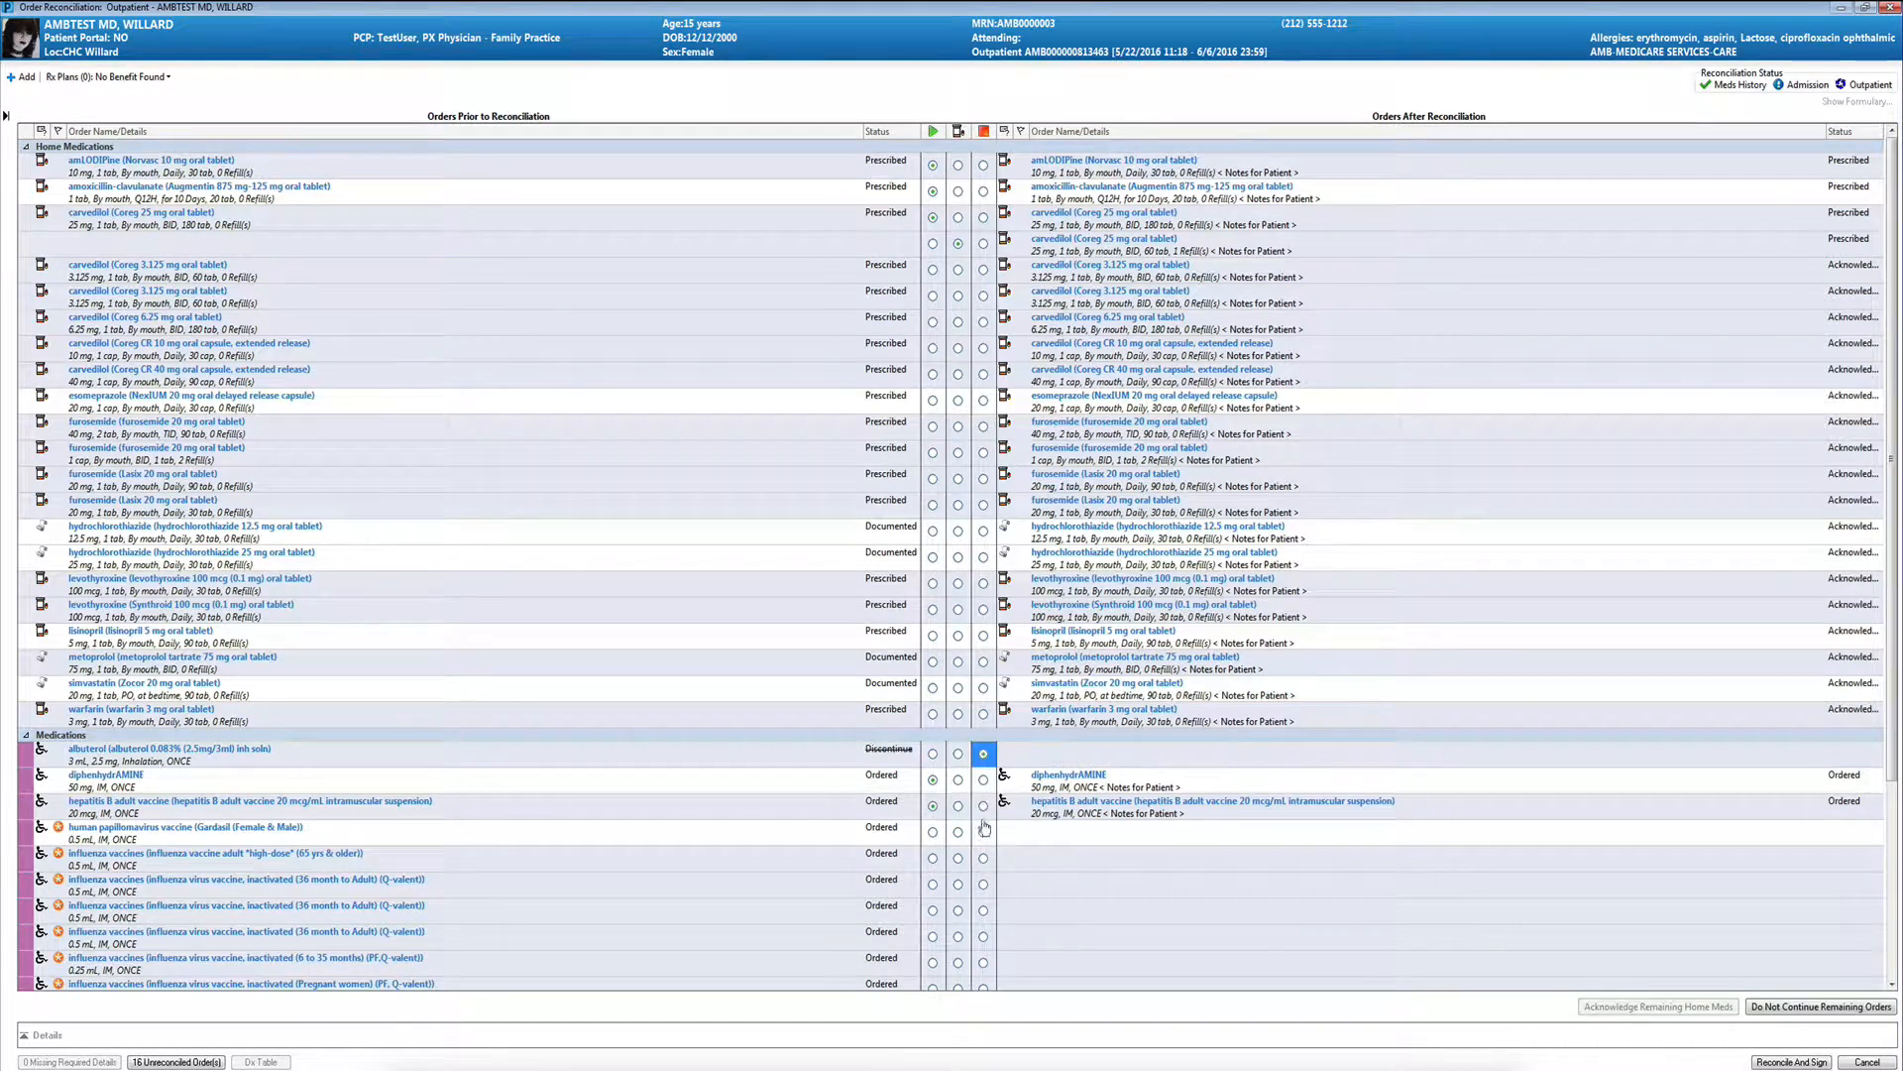
{"action": "left_click", "coordinate": [982, 830]}
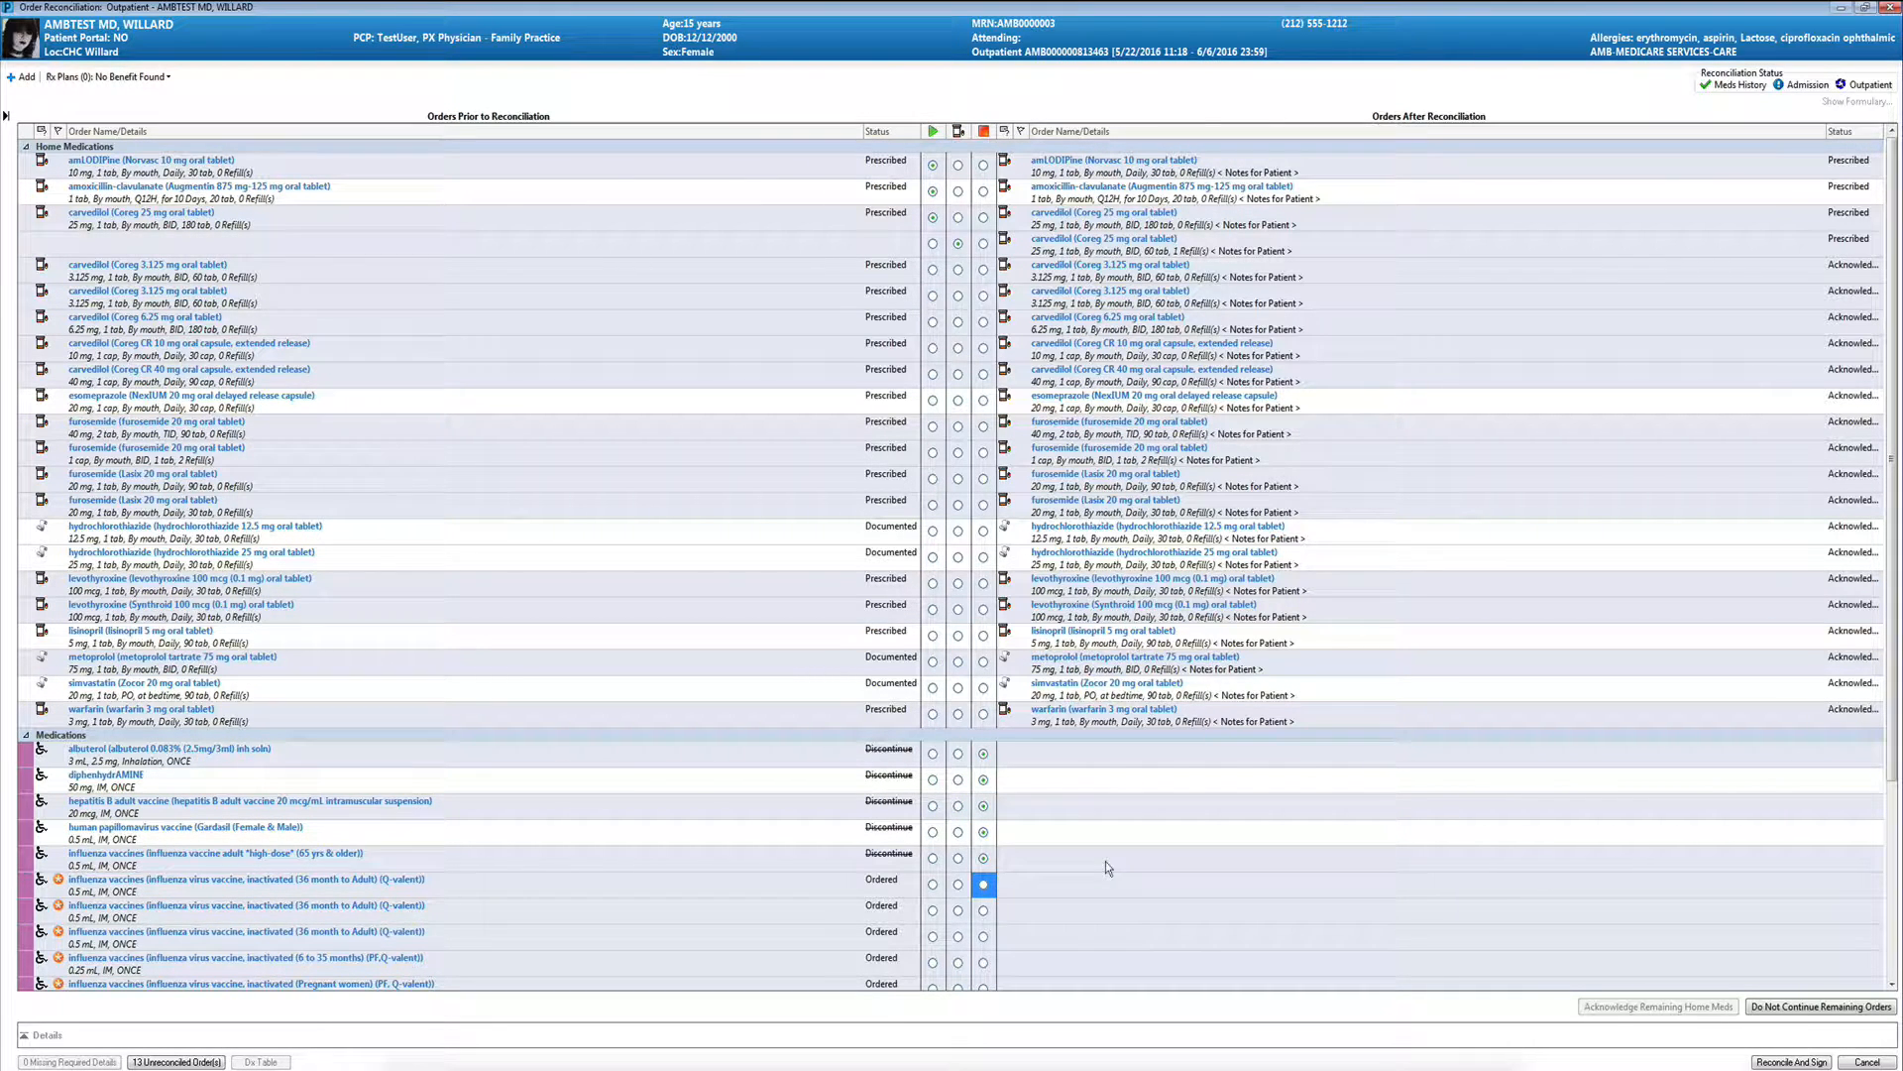
{"action": "left_click", "coordinate": [983, 910]}
{"action": "left_click", "coordinate": [984, 936]}
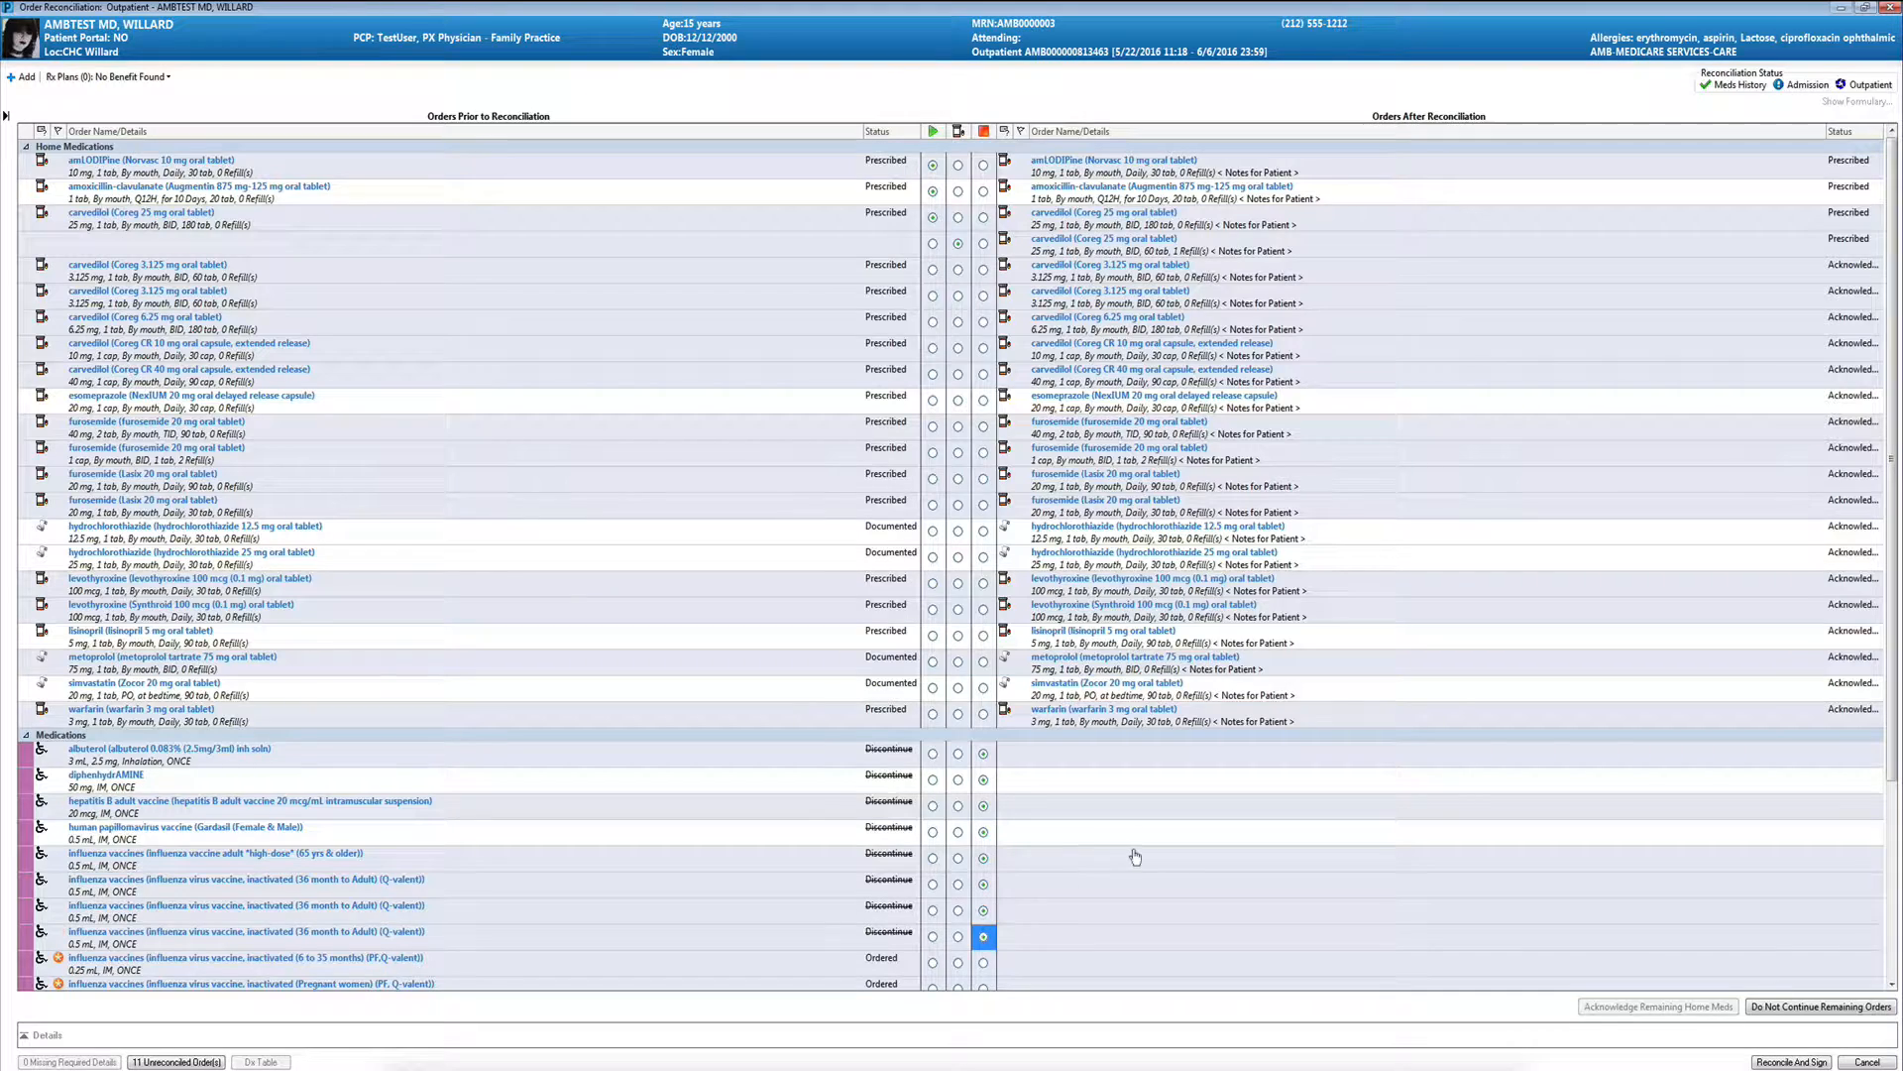
{"action": "left_click", "coordinate": [983, 963]}
- Discontinue the rest of the ordered medications, from the influenza vaccine for pregnant women through triamcinolone
{"action": "left_click", "coordinate": [1891, 861]}
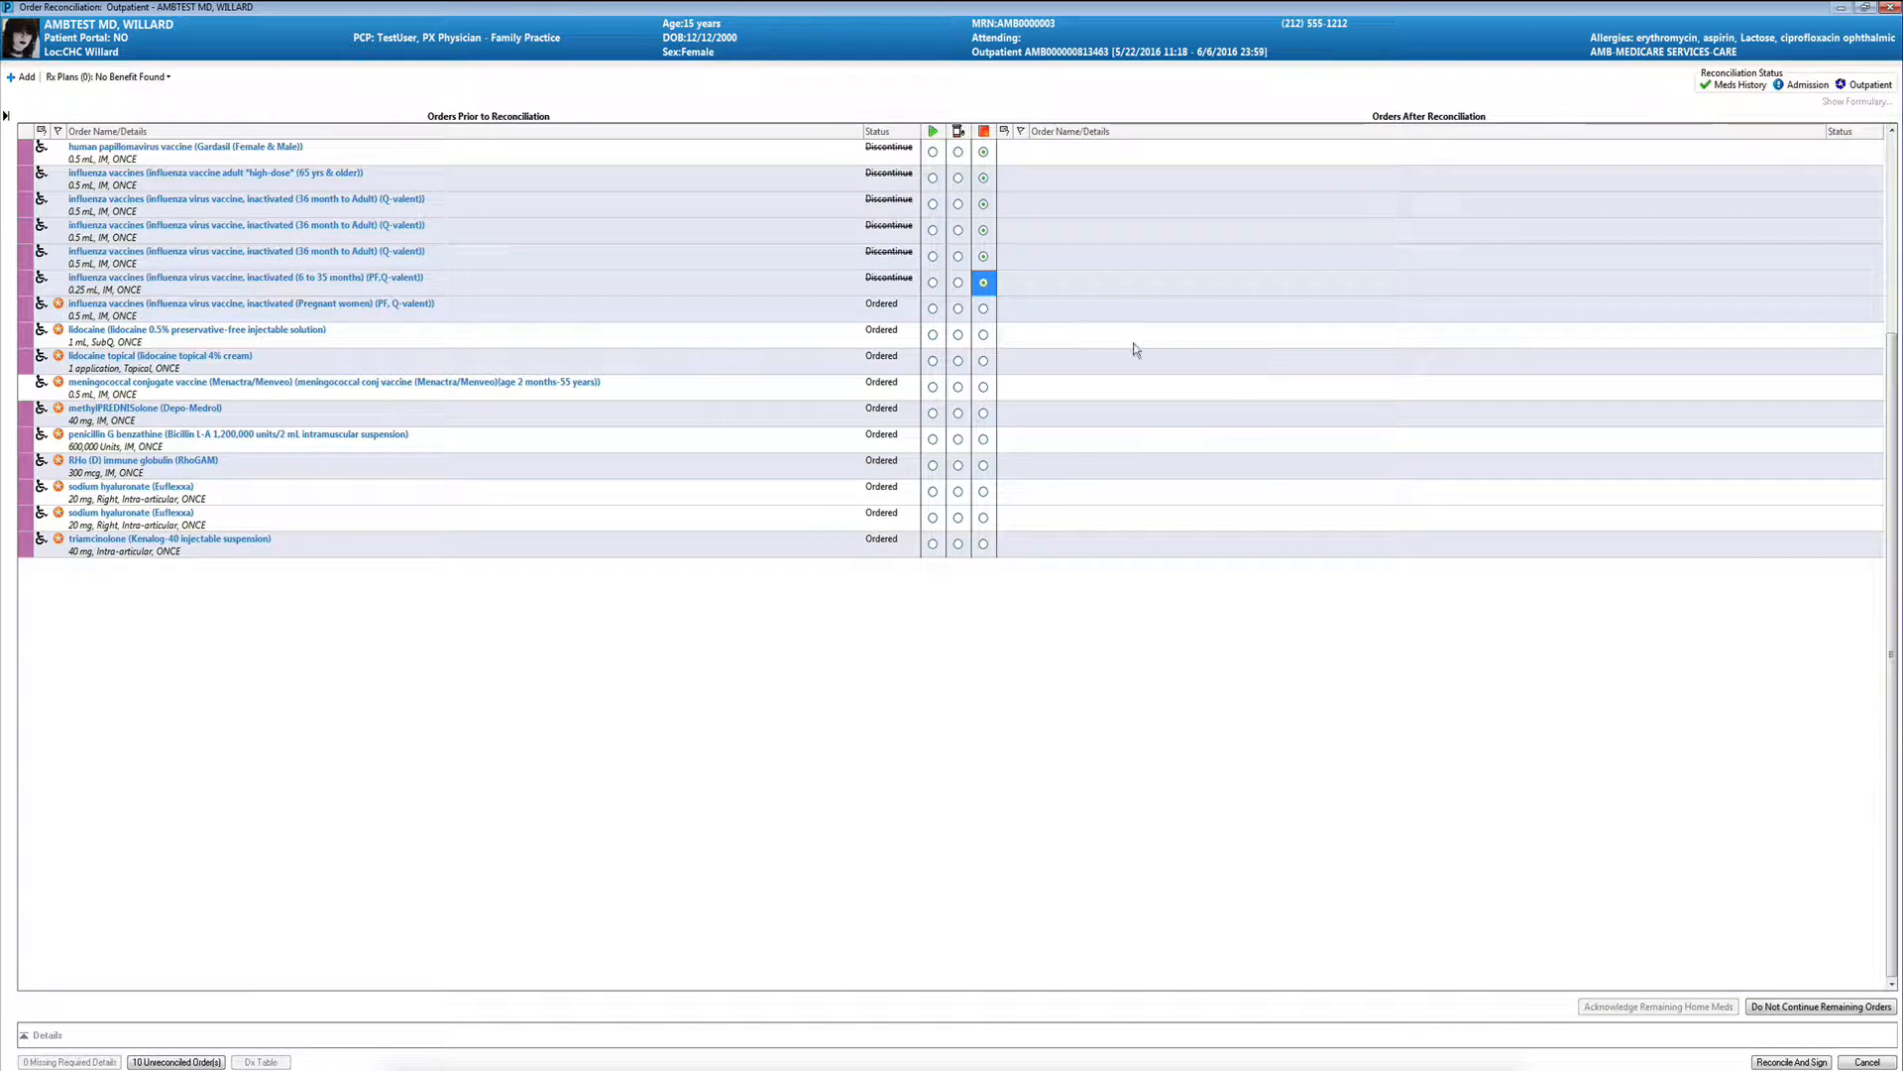
{"action": "left_click", "coordinate": [984, 308]}
{"action": "left_click", "coordinate": [984, 334]}
{"action": "left_click", "coordinate": [984, 361]}
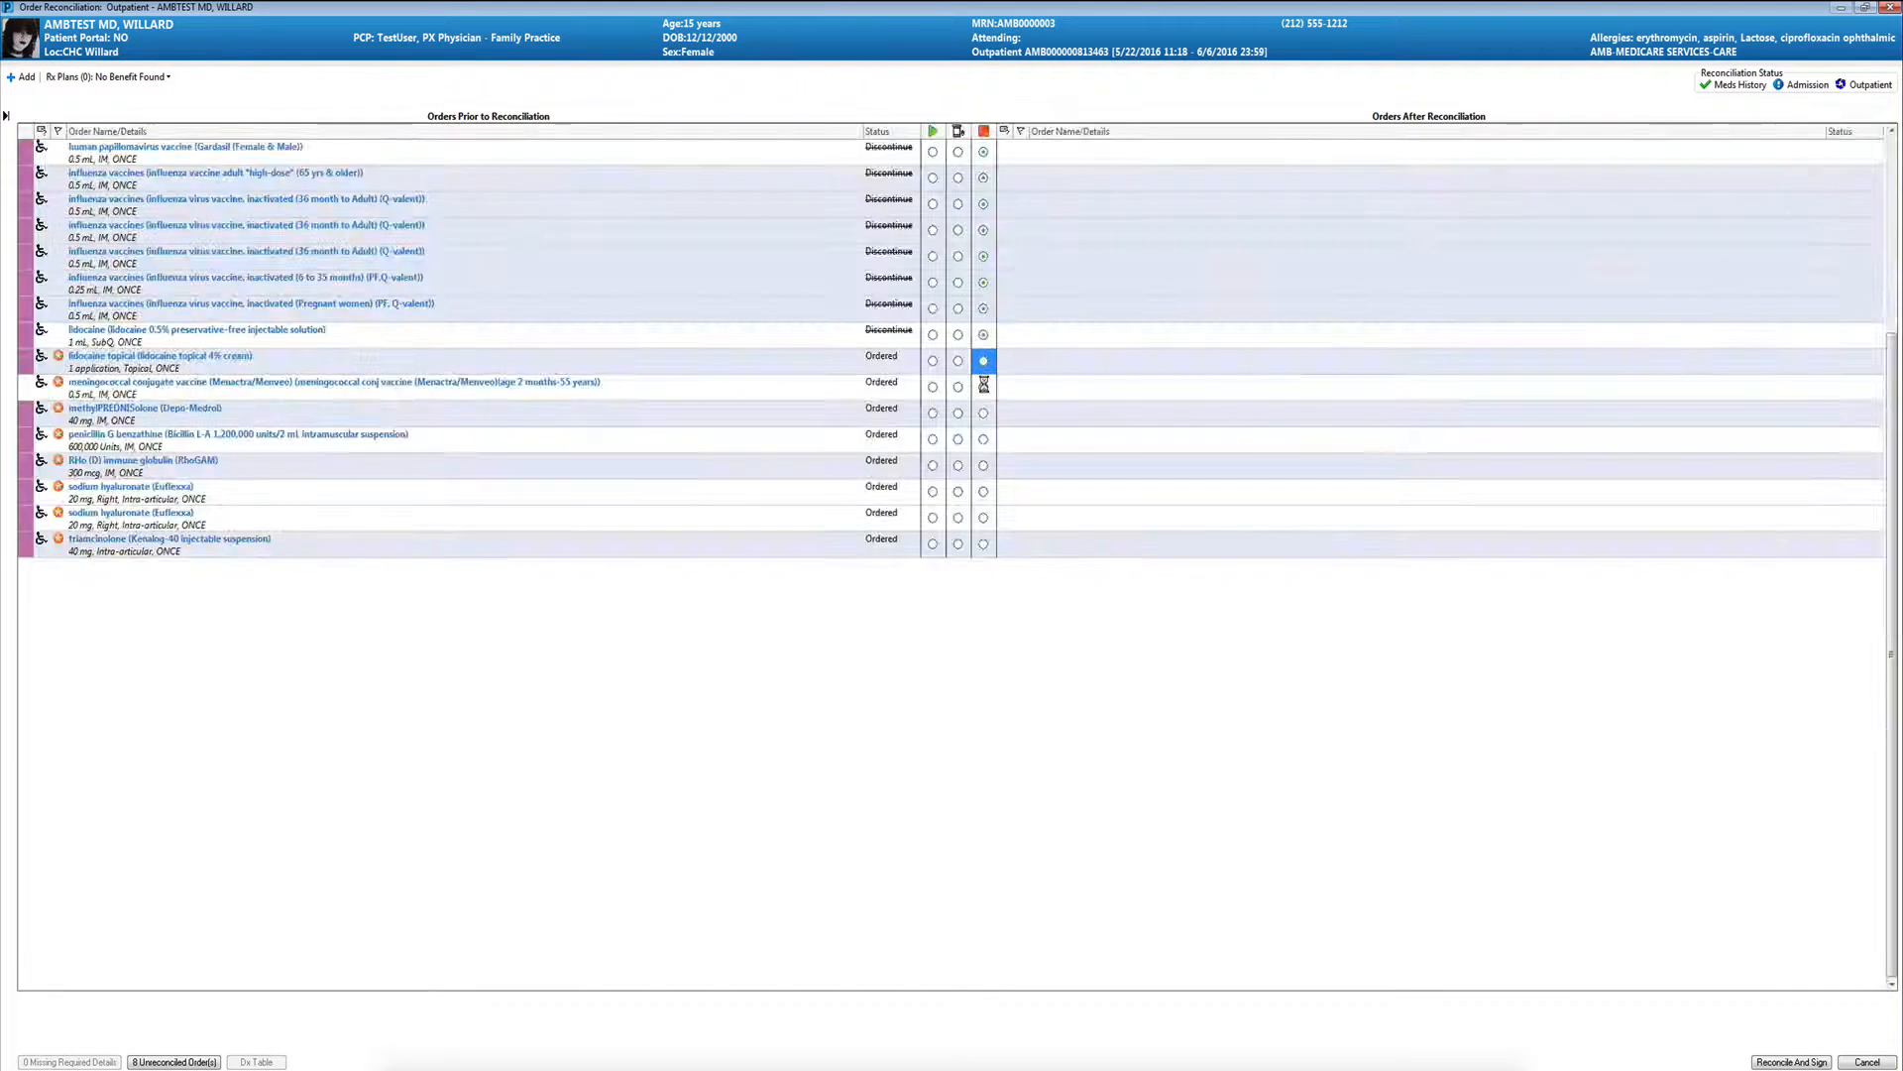
{"action": "left_click", "coordinate": [983, 386]}
{"action": "left_click", "coordinate": [983, 413]}
{"action": "left_click", "coordinate": [983, 440]}
{"action": "left_click", "coordinate": [983, 465]}
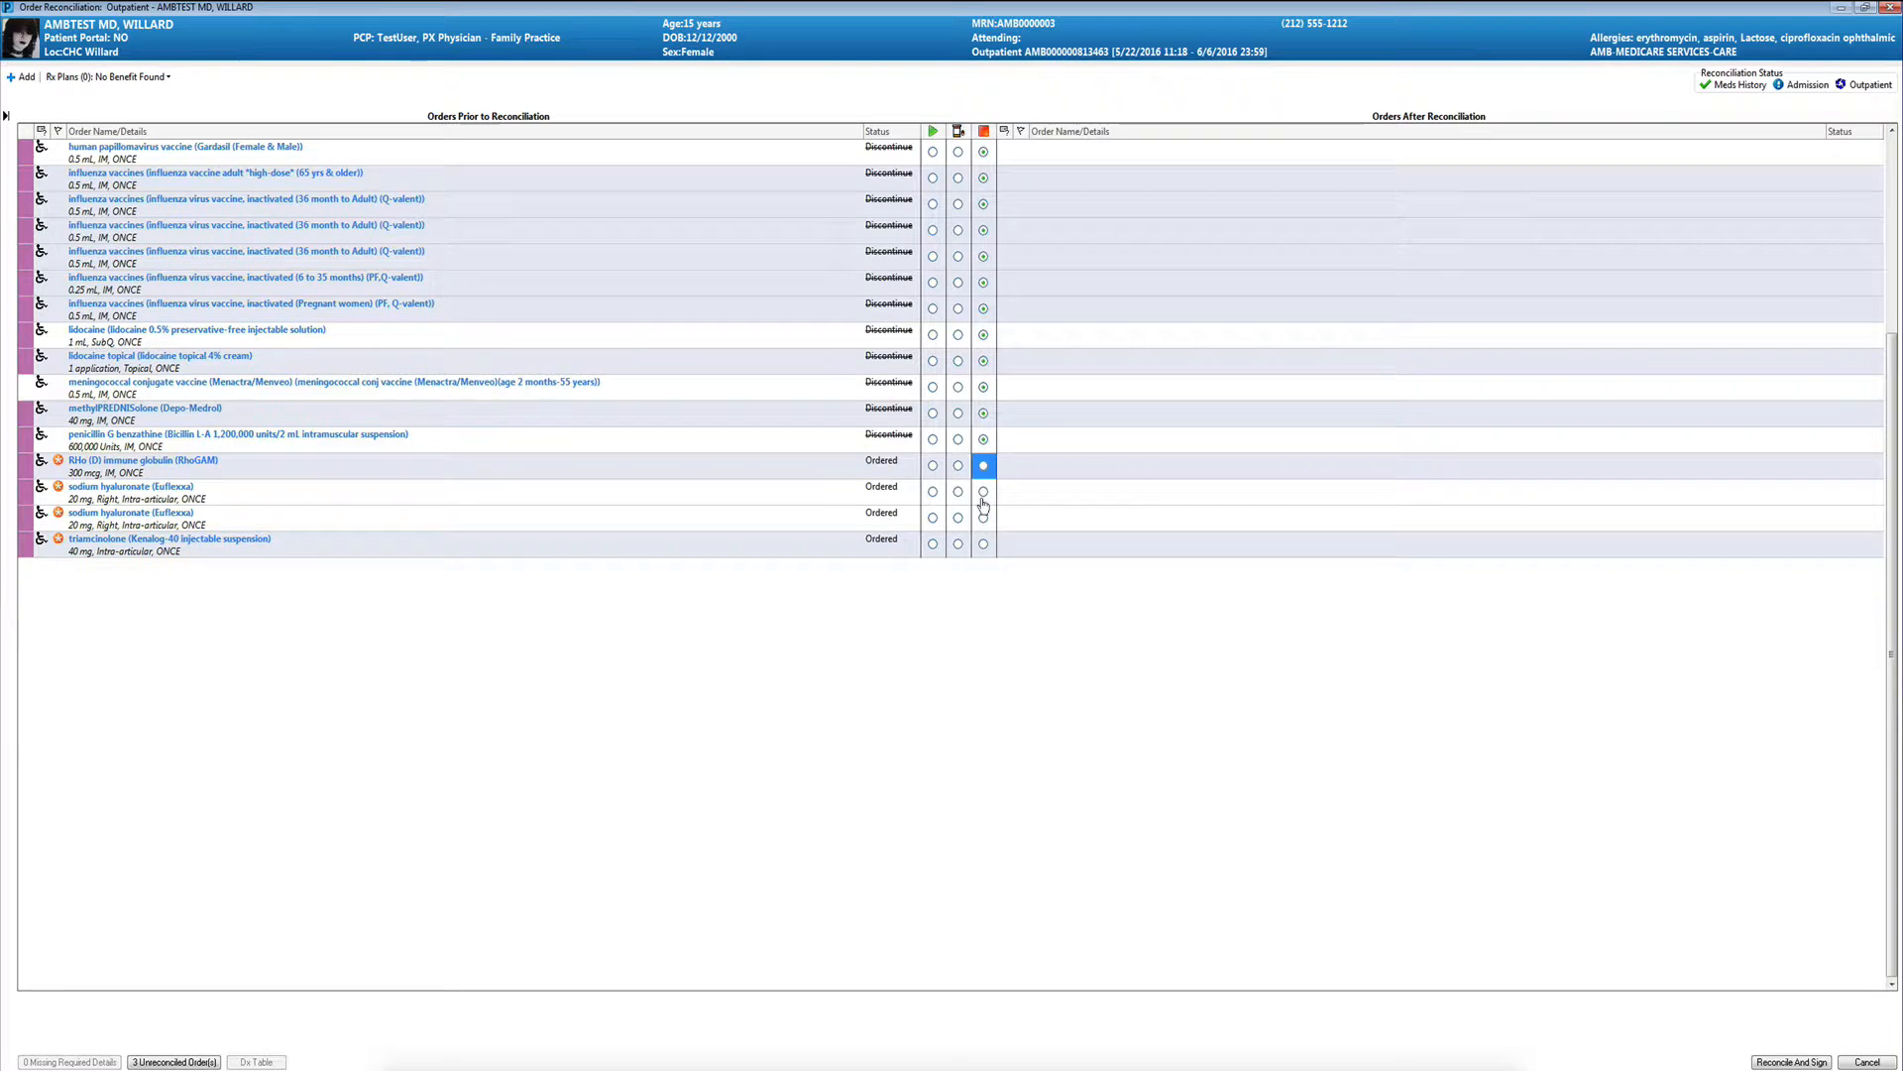
{"action": "left_click", "coordinate": [983, 517]}
{"action": "left_click", "coordinate": [983, 492]}
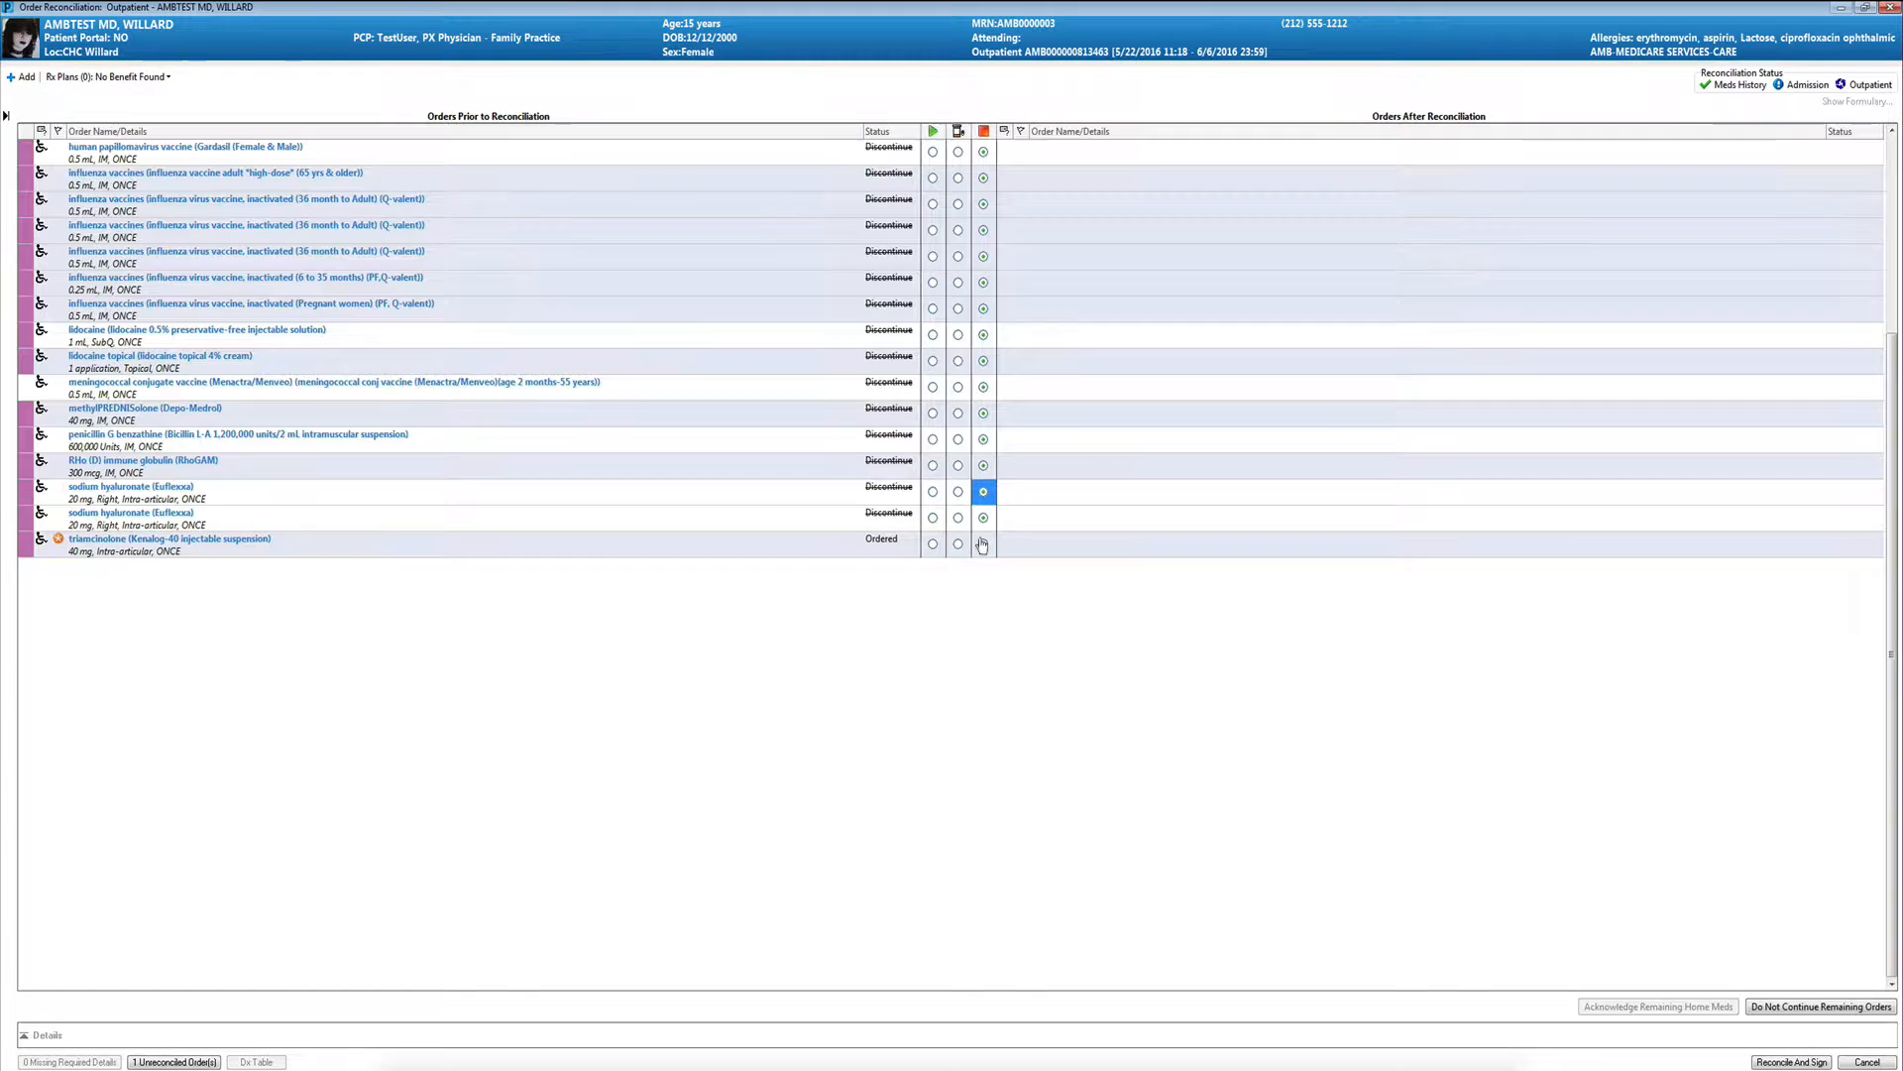
{"action": "left_click", "coordinate": [983, 543]}
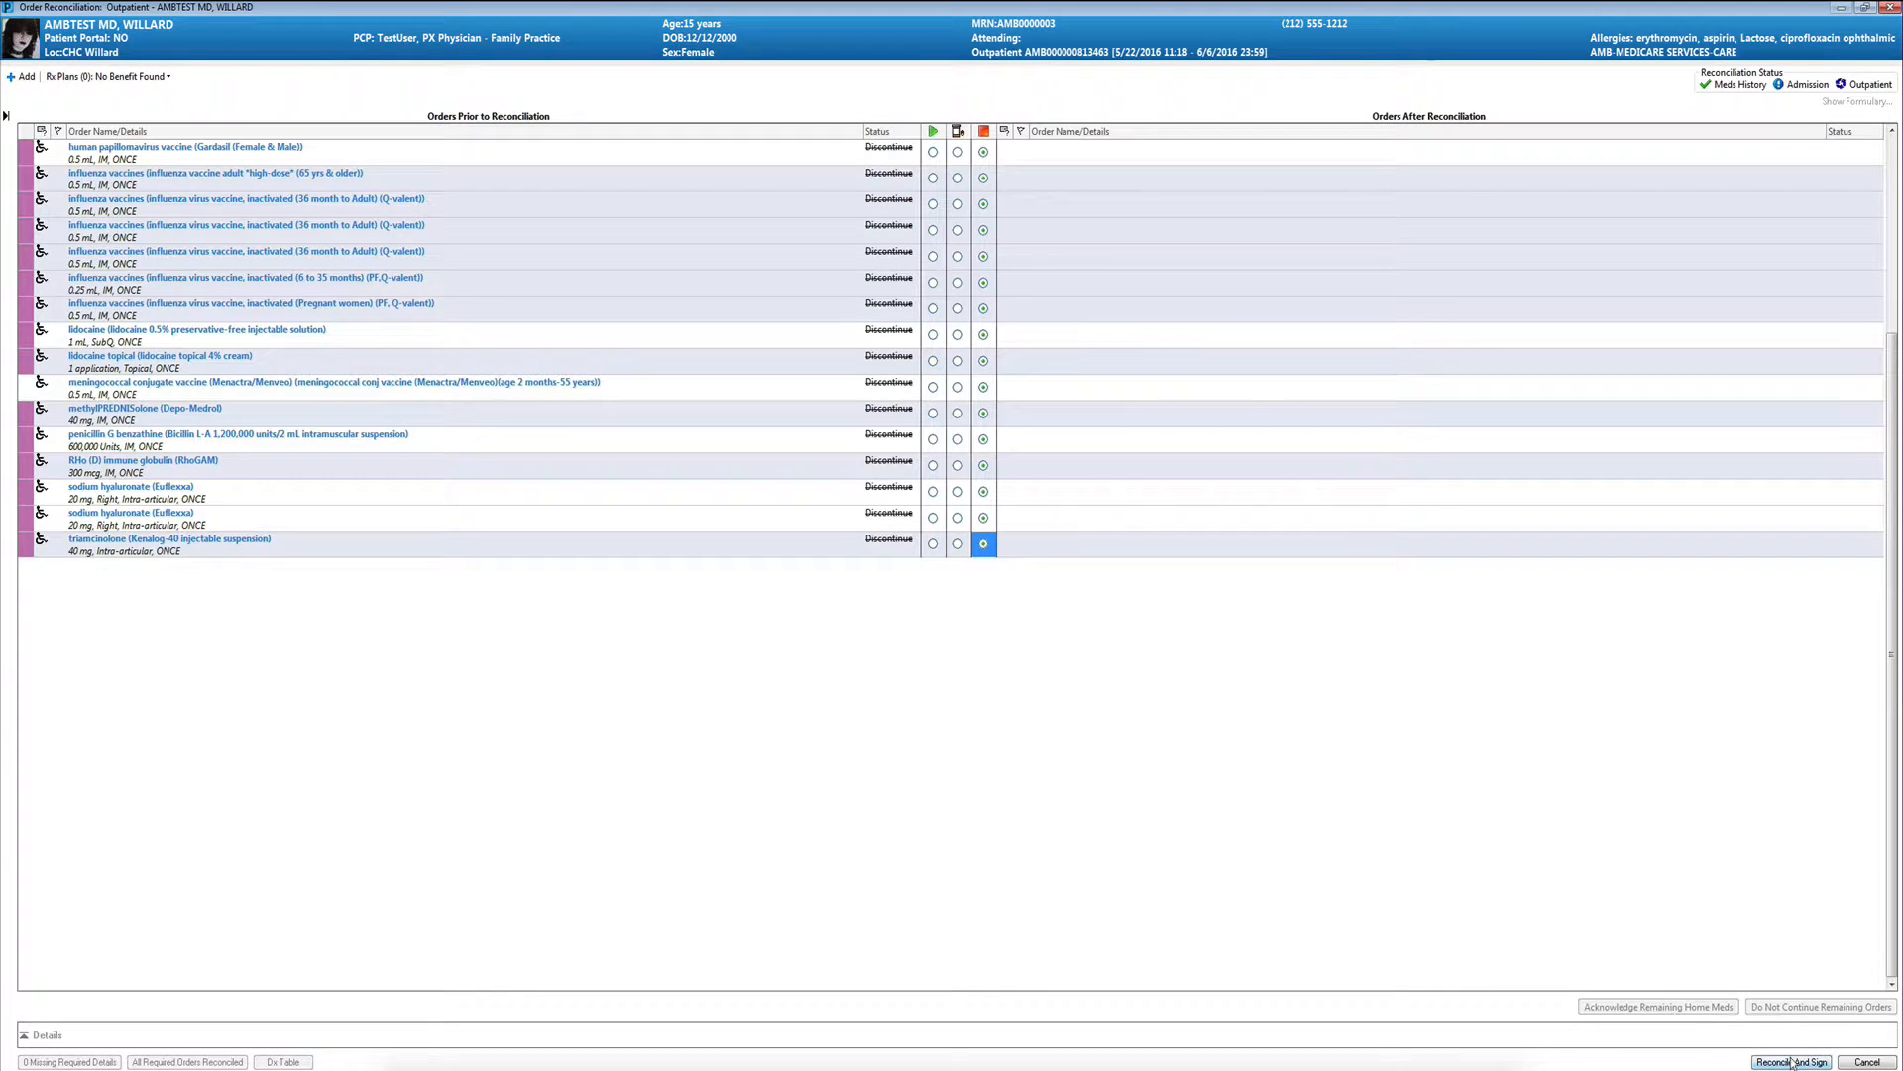
- Sign the outpatient medication reconciliation and refresh the patient education section
{"action": "left_click", "coordinate": [1792, 1063]}
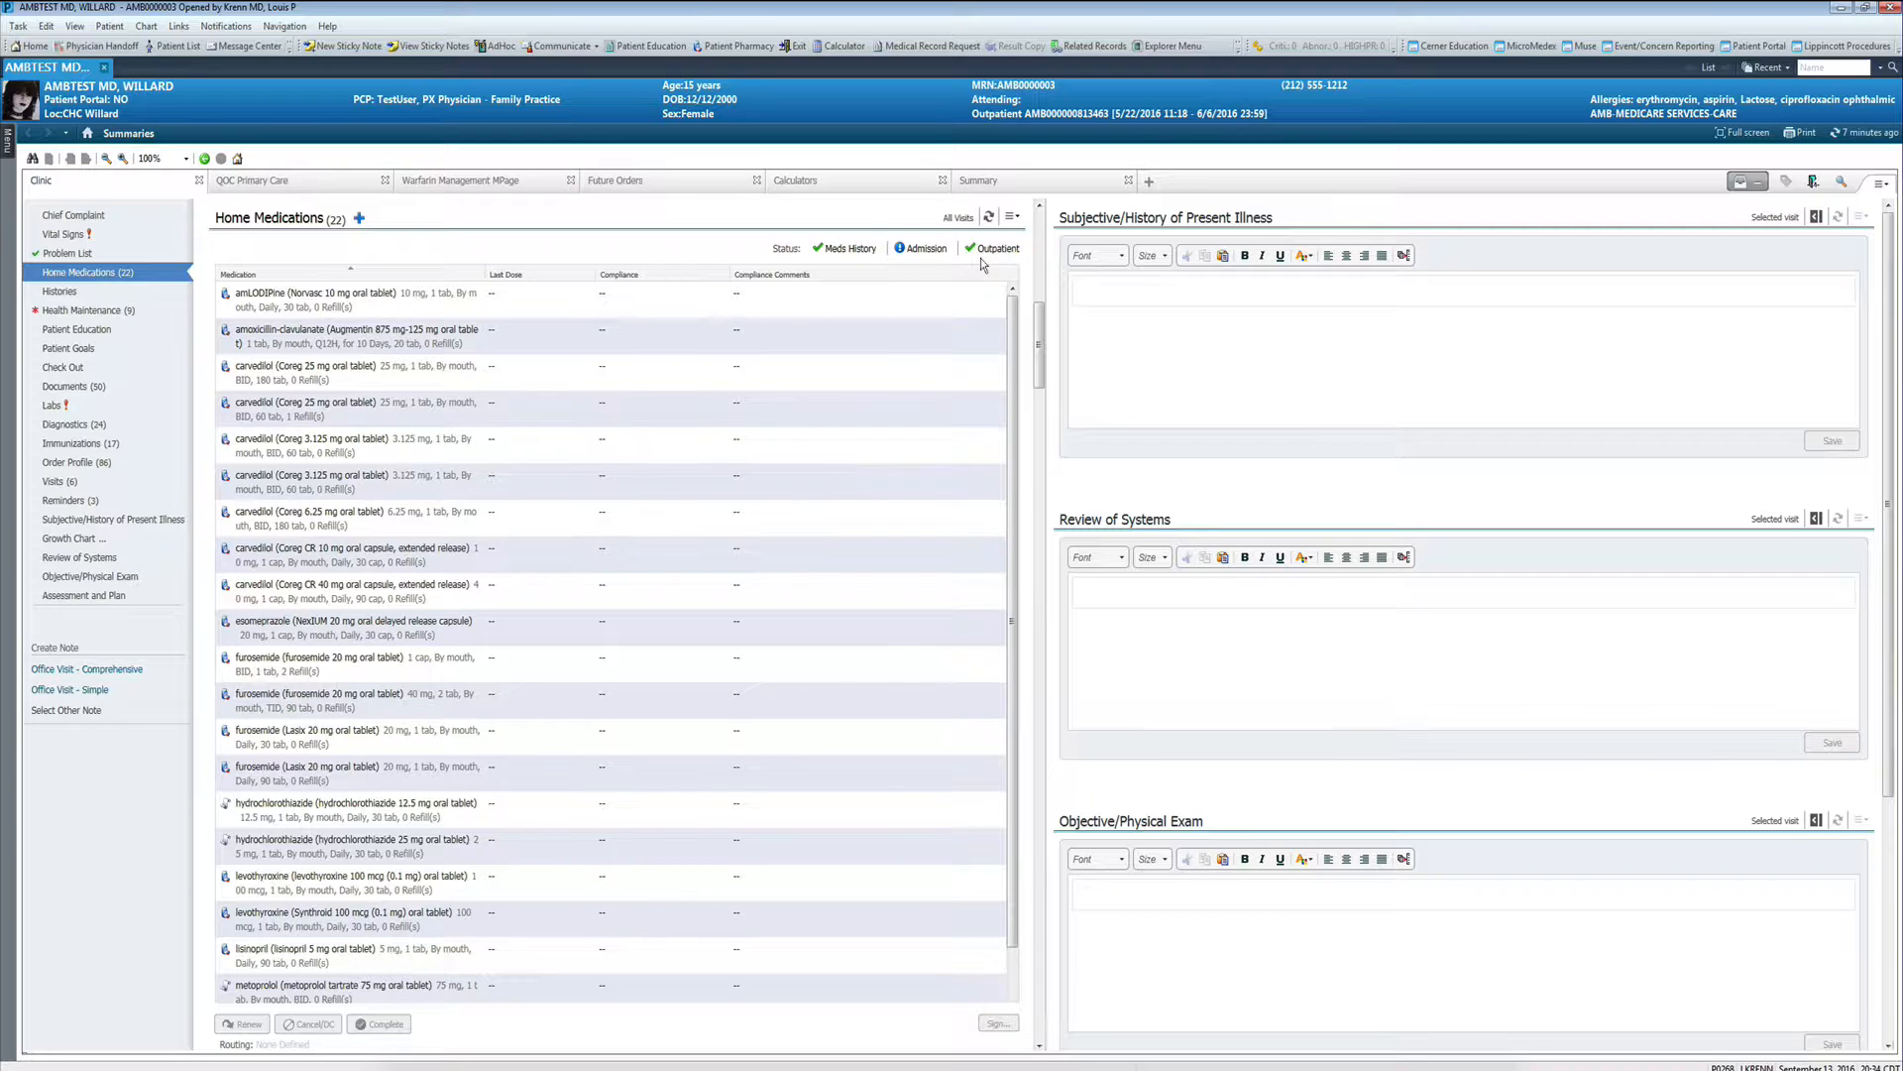
{"action": "left_click", "coordinate": [55, 368]}
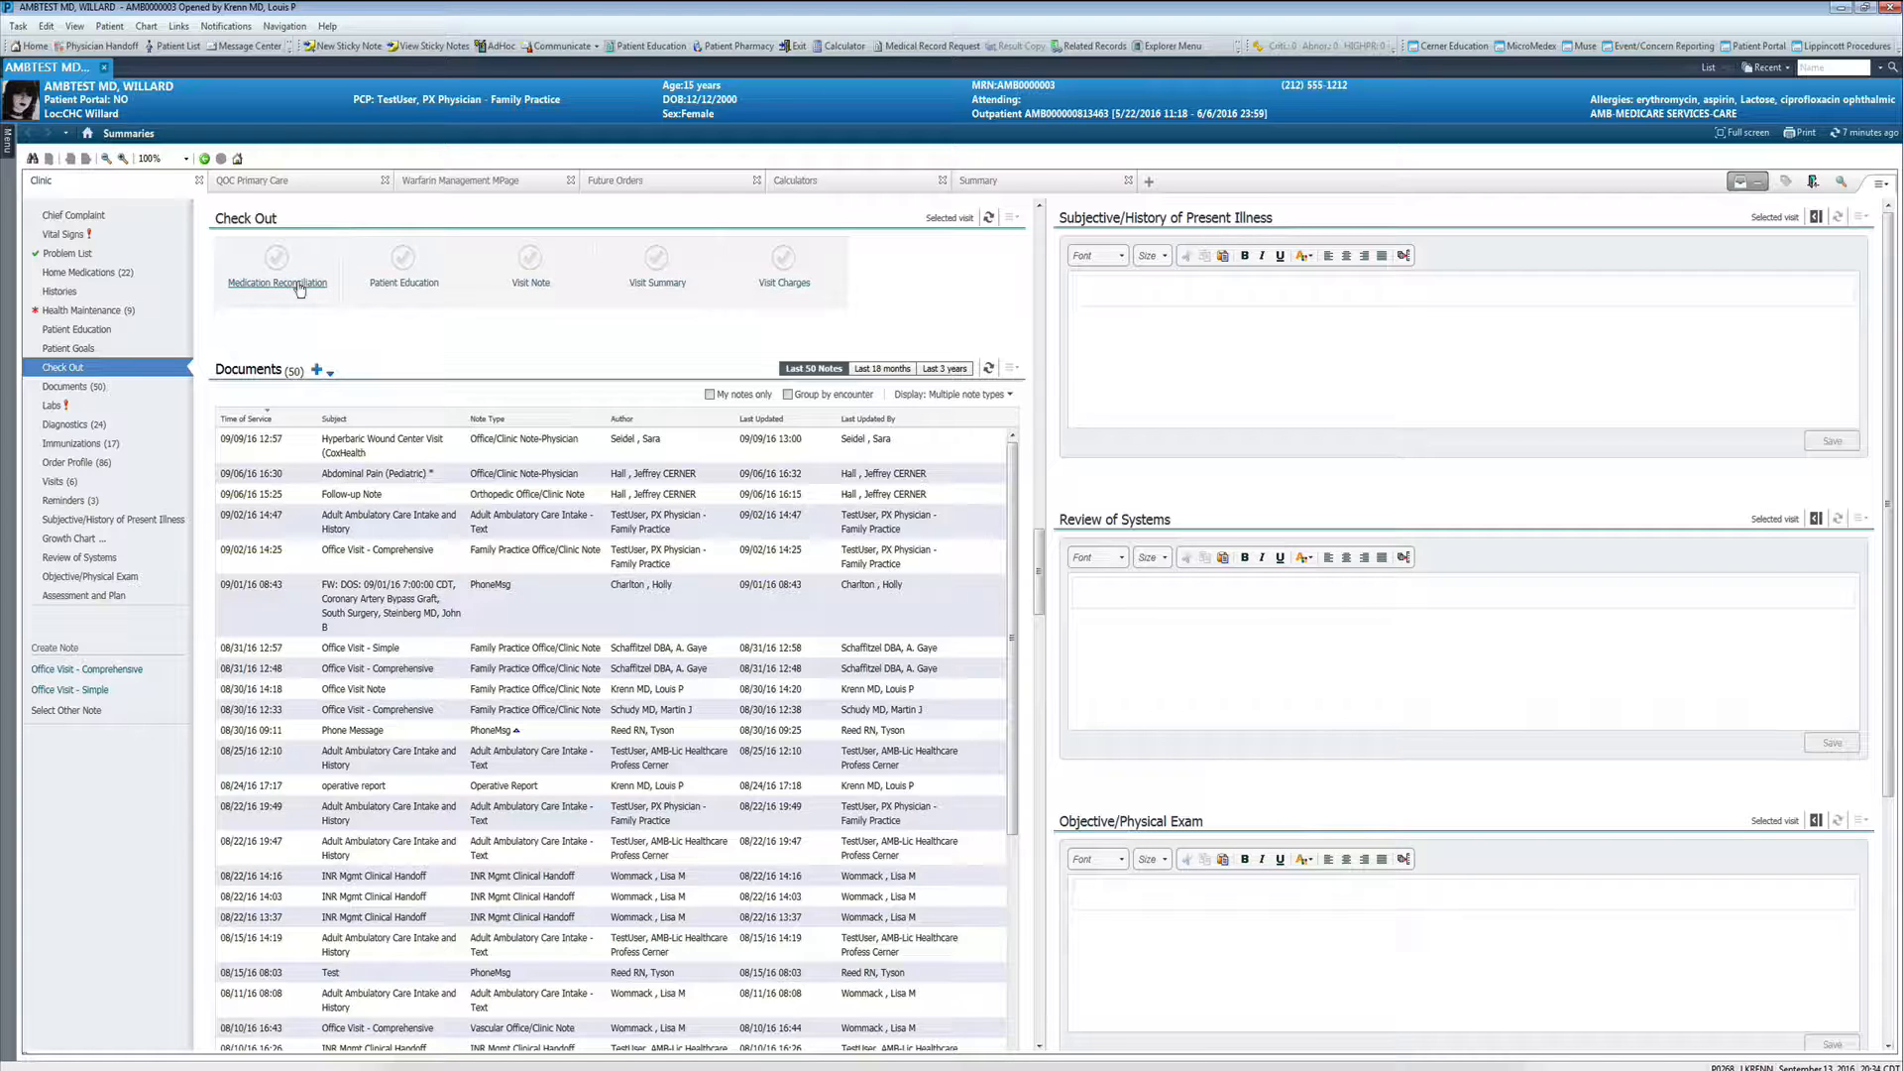
{"action": "left_click", "coordinate": [126, 330]}
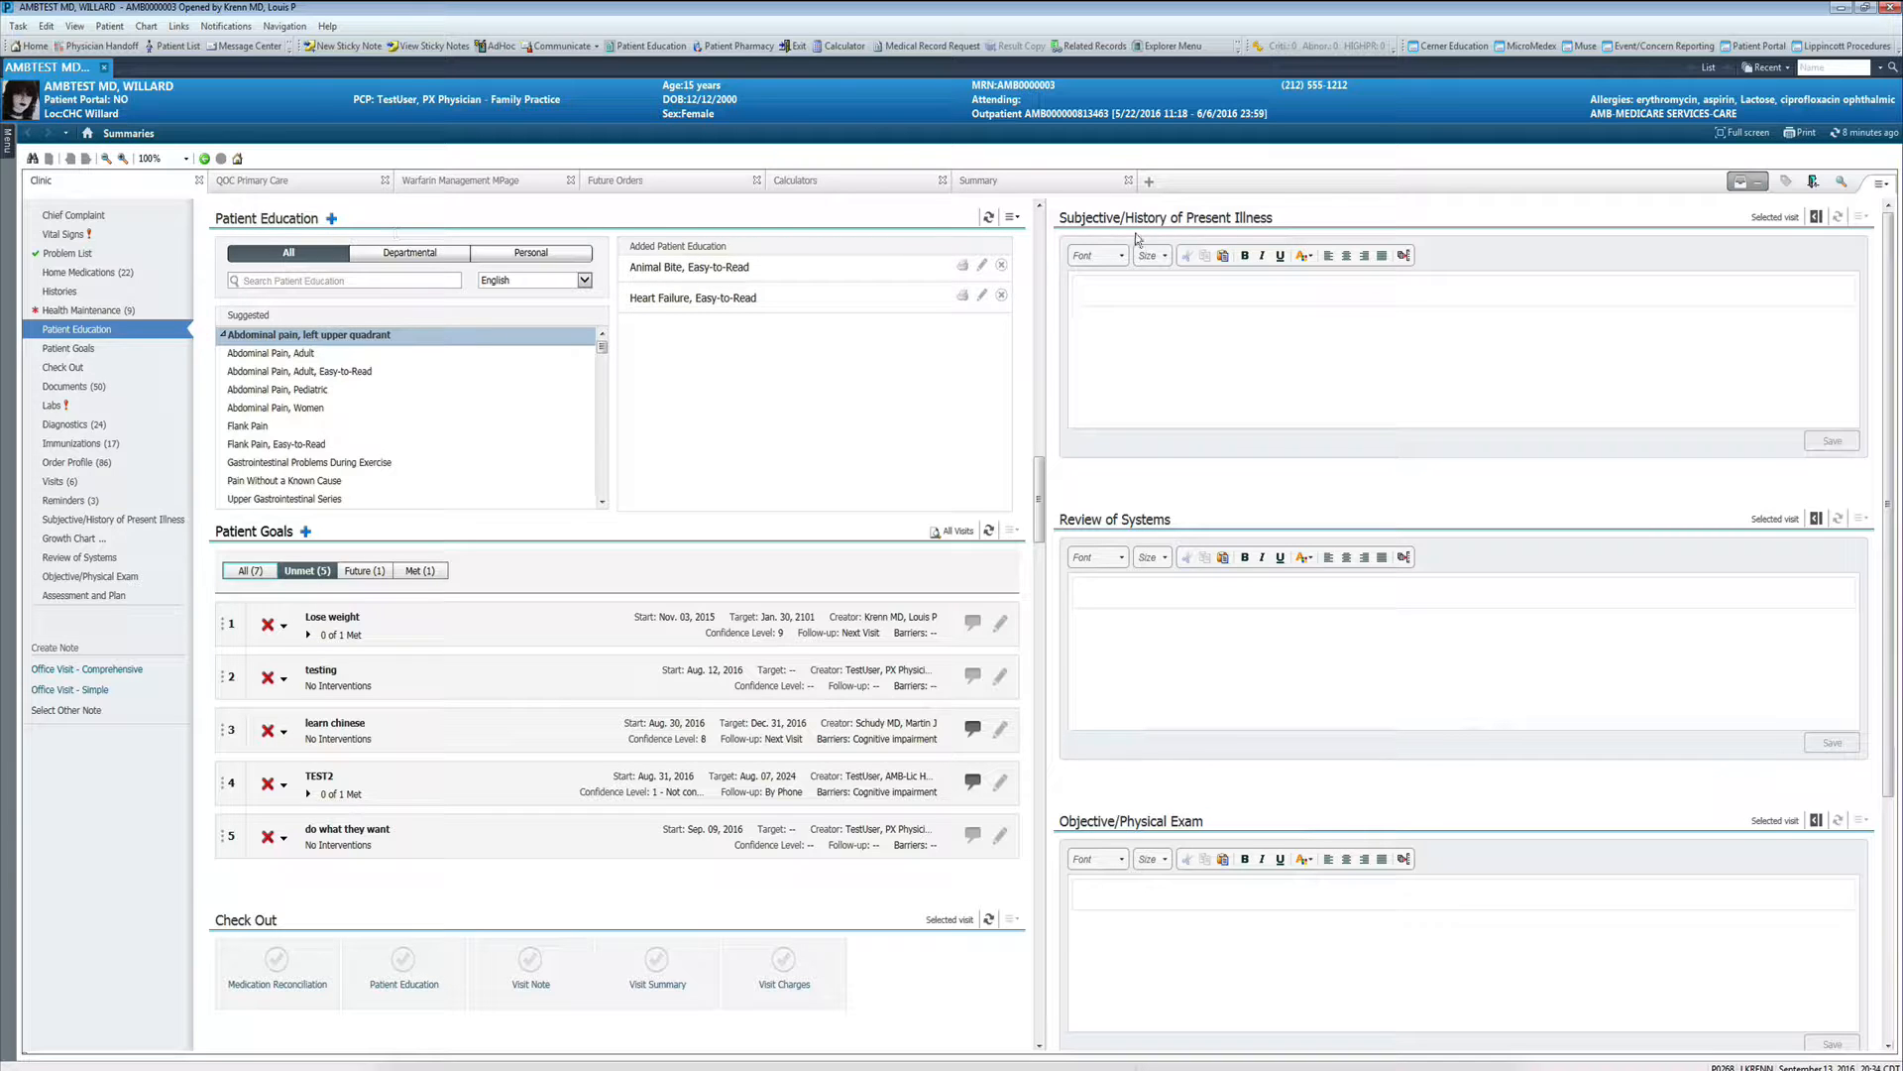
{"action": "left_click", "coordinate": [988, 217]}
- Remove solar keratosis, ex-smoker, left upper quadrant abdominal pain, allergic rhinitis and cough from this visit's problems
{"action": "left_click", "coordinate": [67, 254]}
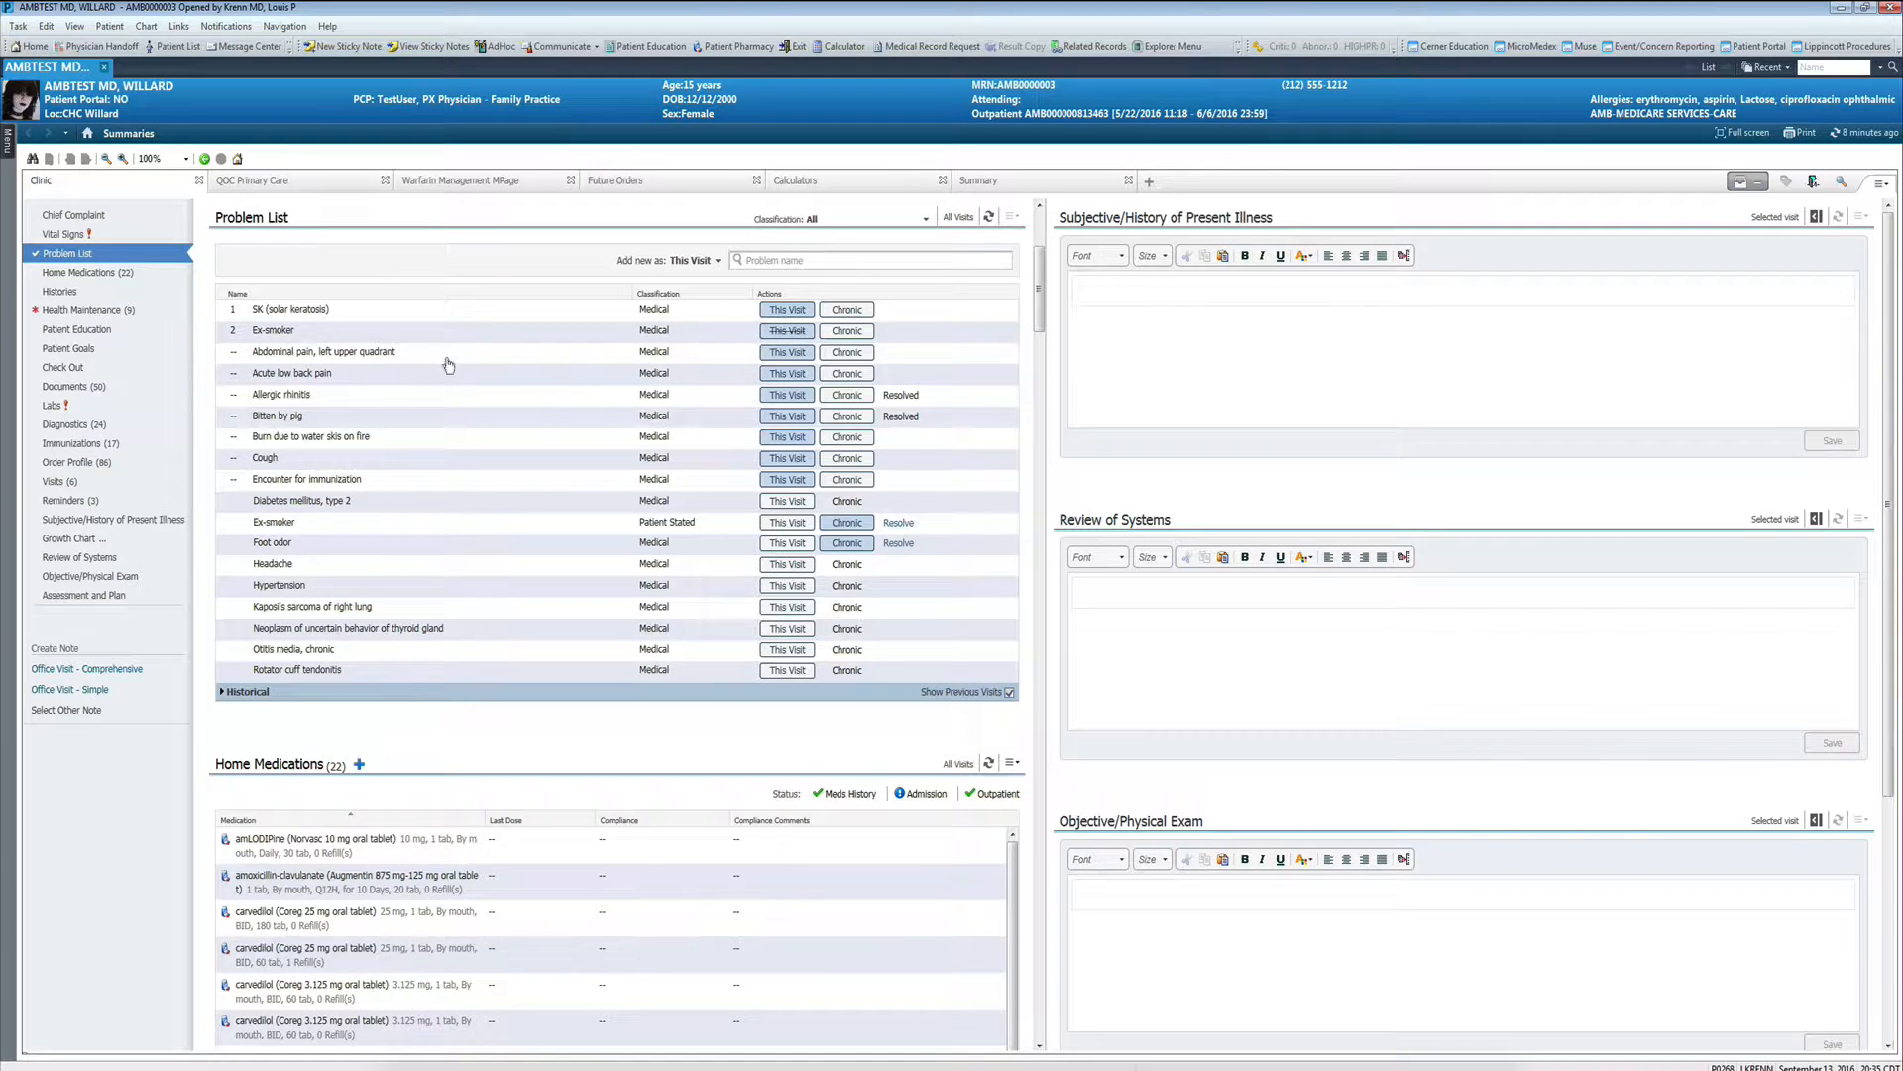
{"action": "left_click", "coordinate": [787, 312]}
{"action": "left_click", "coordinate": [786, 332]}
{"action": "left_click", "coordinate": [788, 394]}
{"action": "left_click", "coordinate": [788, 417]}
{"action": "left_click", "coordinate": [788, 437]}
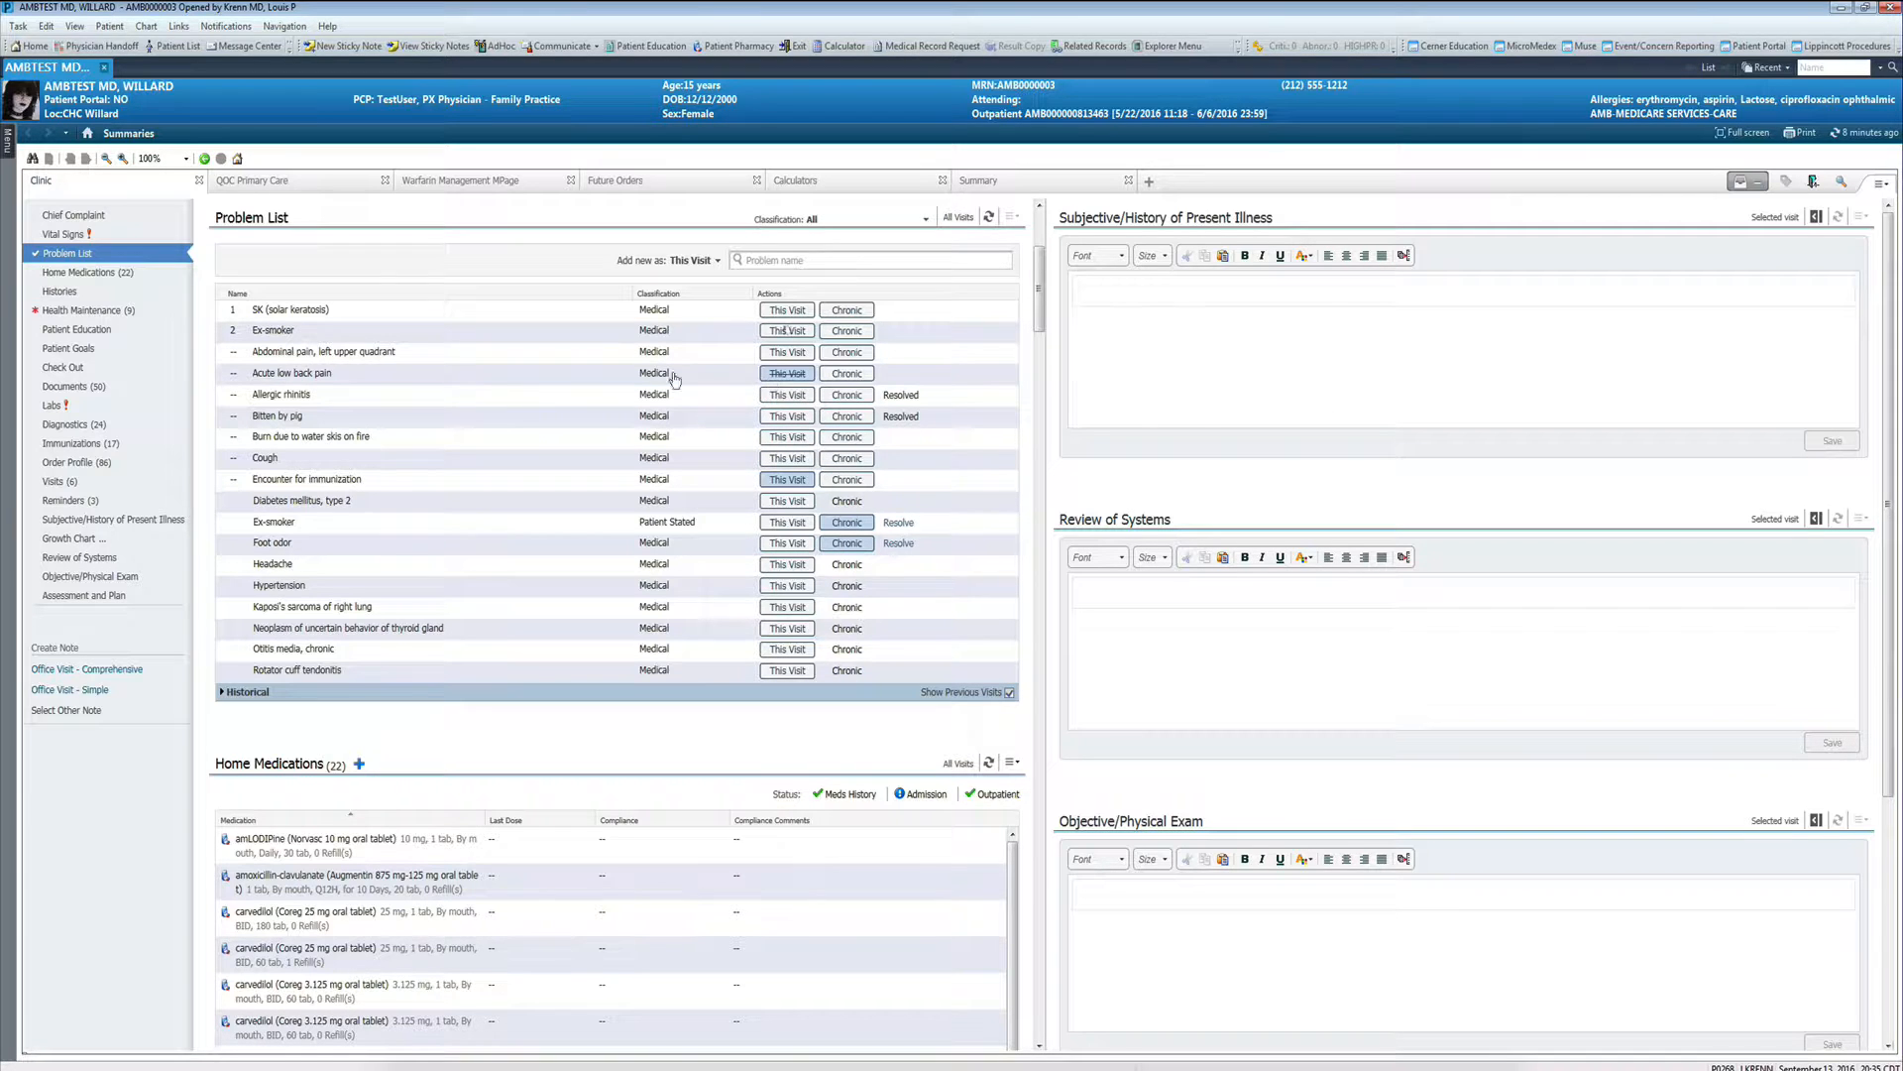
{"action": "left_click", "coordinate": [788, 310]}
{"action": "left_click", "coordinate": [788, 331]}
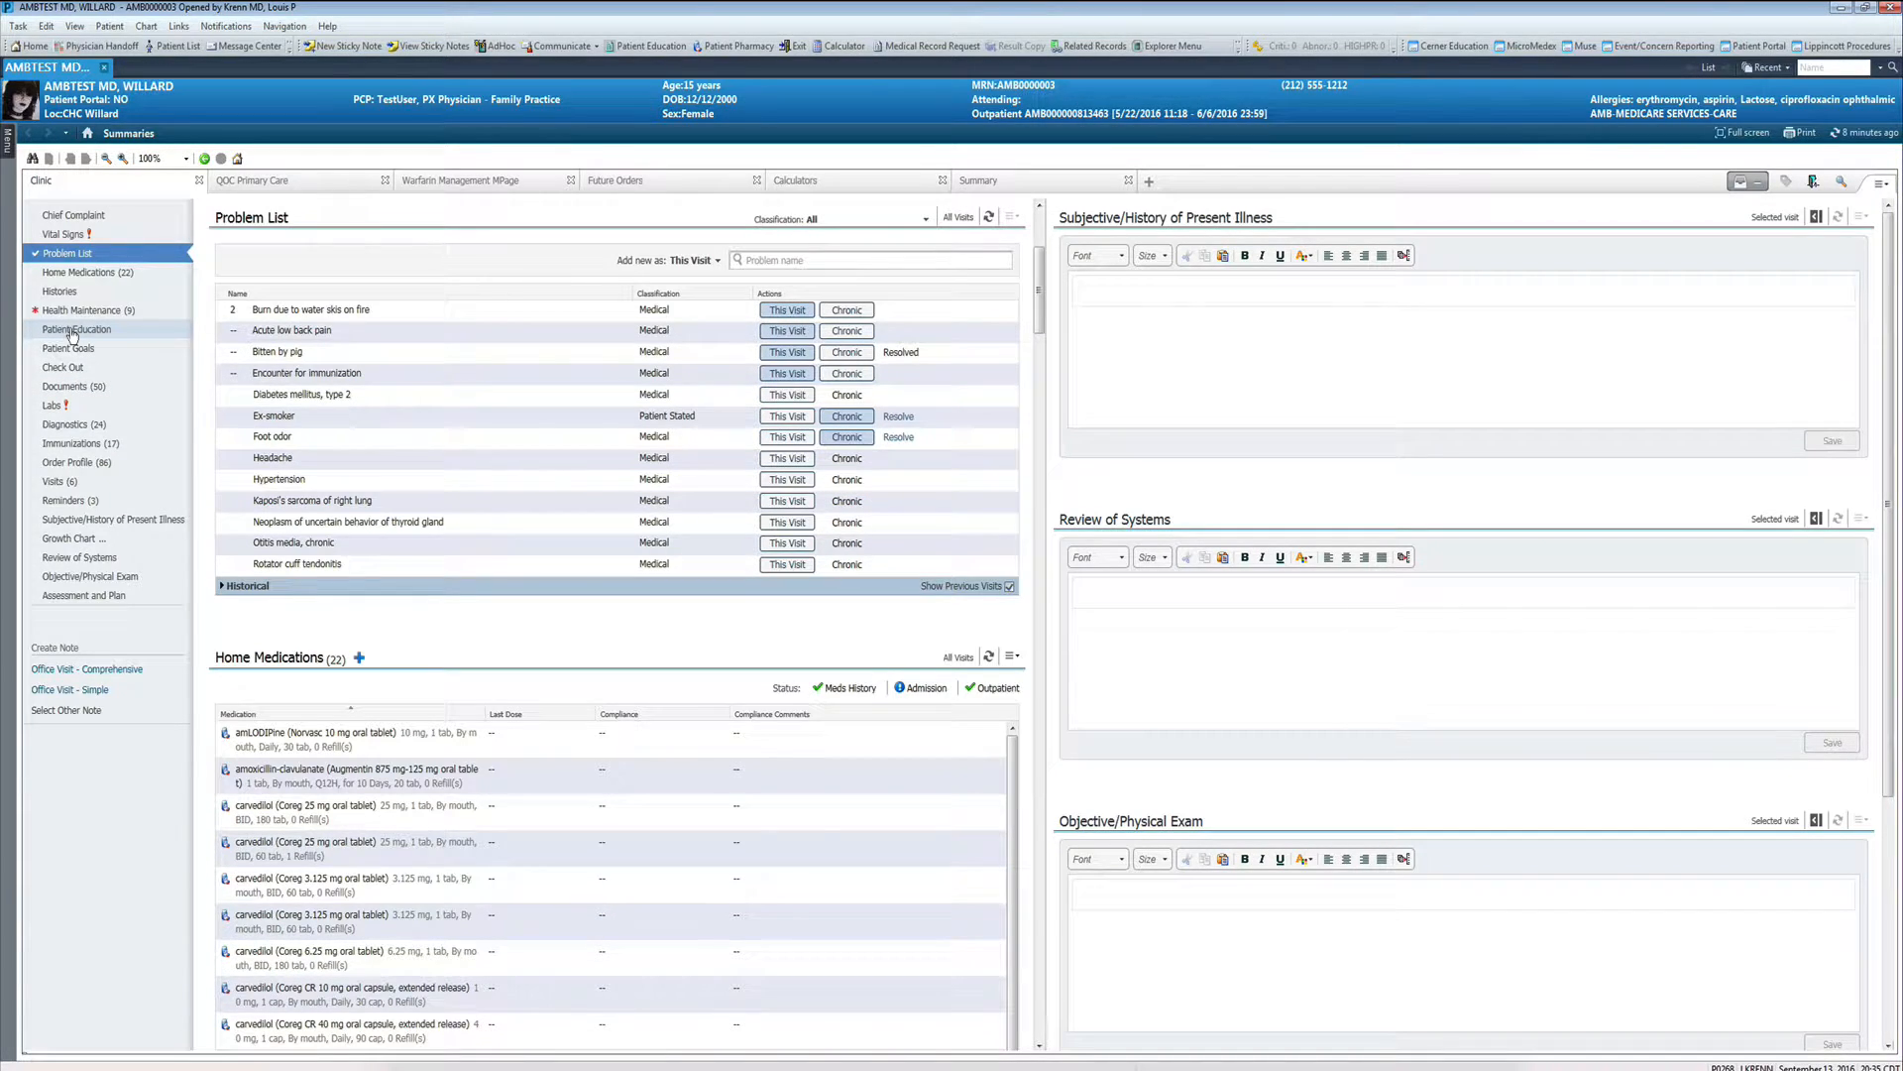
- Refresh the suggested patient education to match the updated problem list and review the suggestions
{"action": "left_click", "coordinate": [73, 333]}
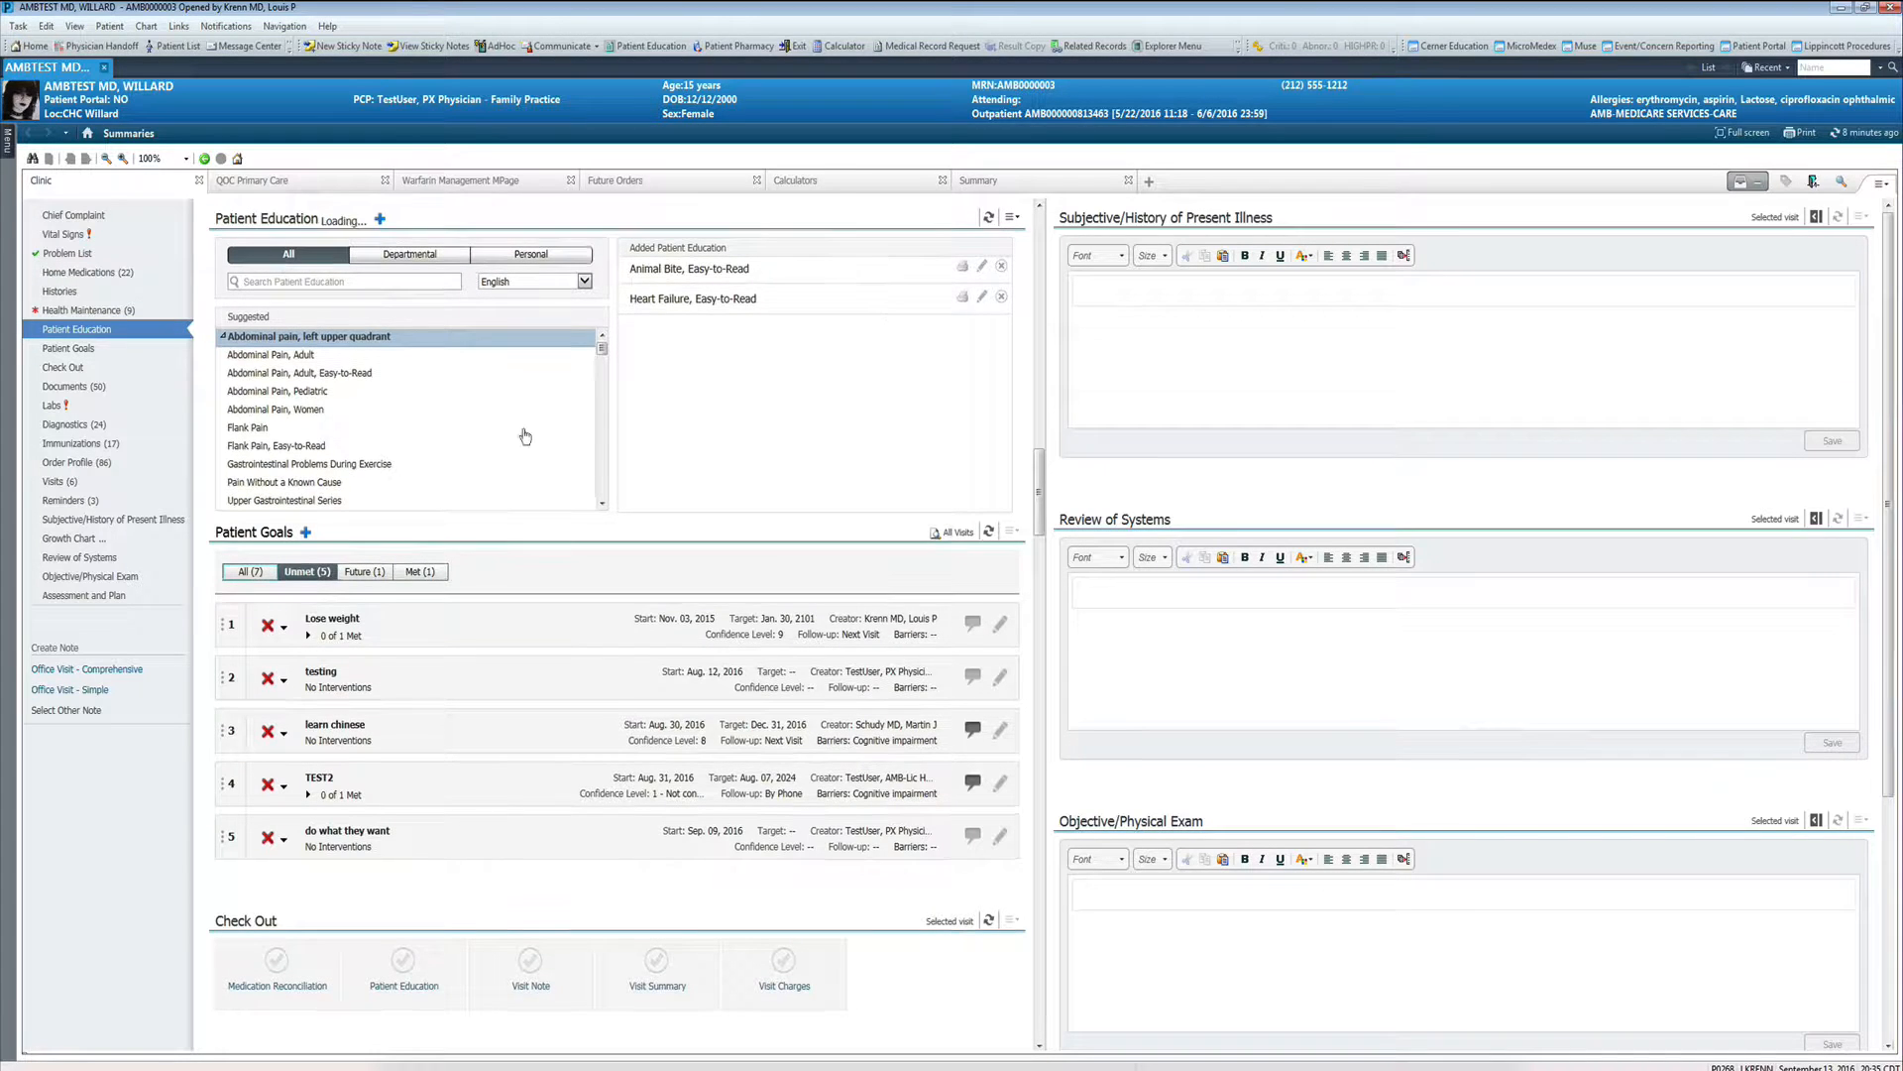
{"action": "left_click", "coordinate": [988, 217]}
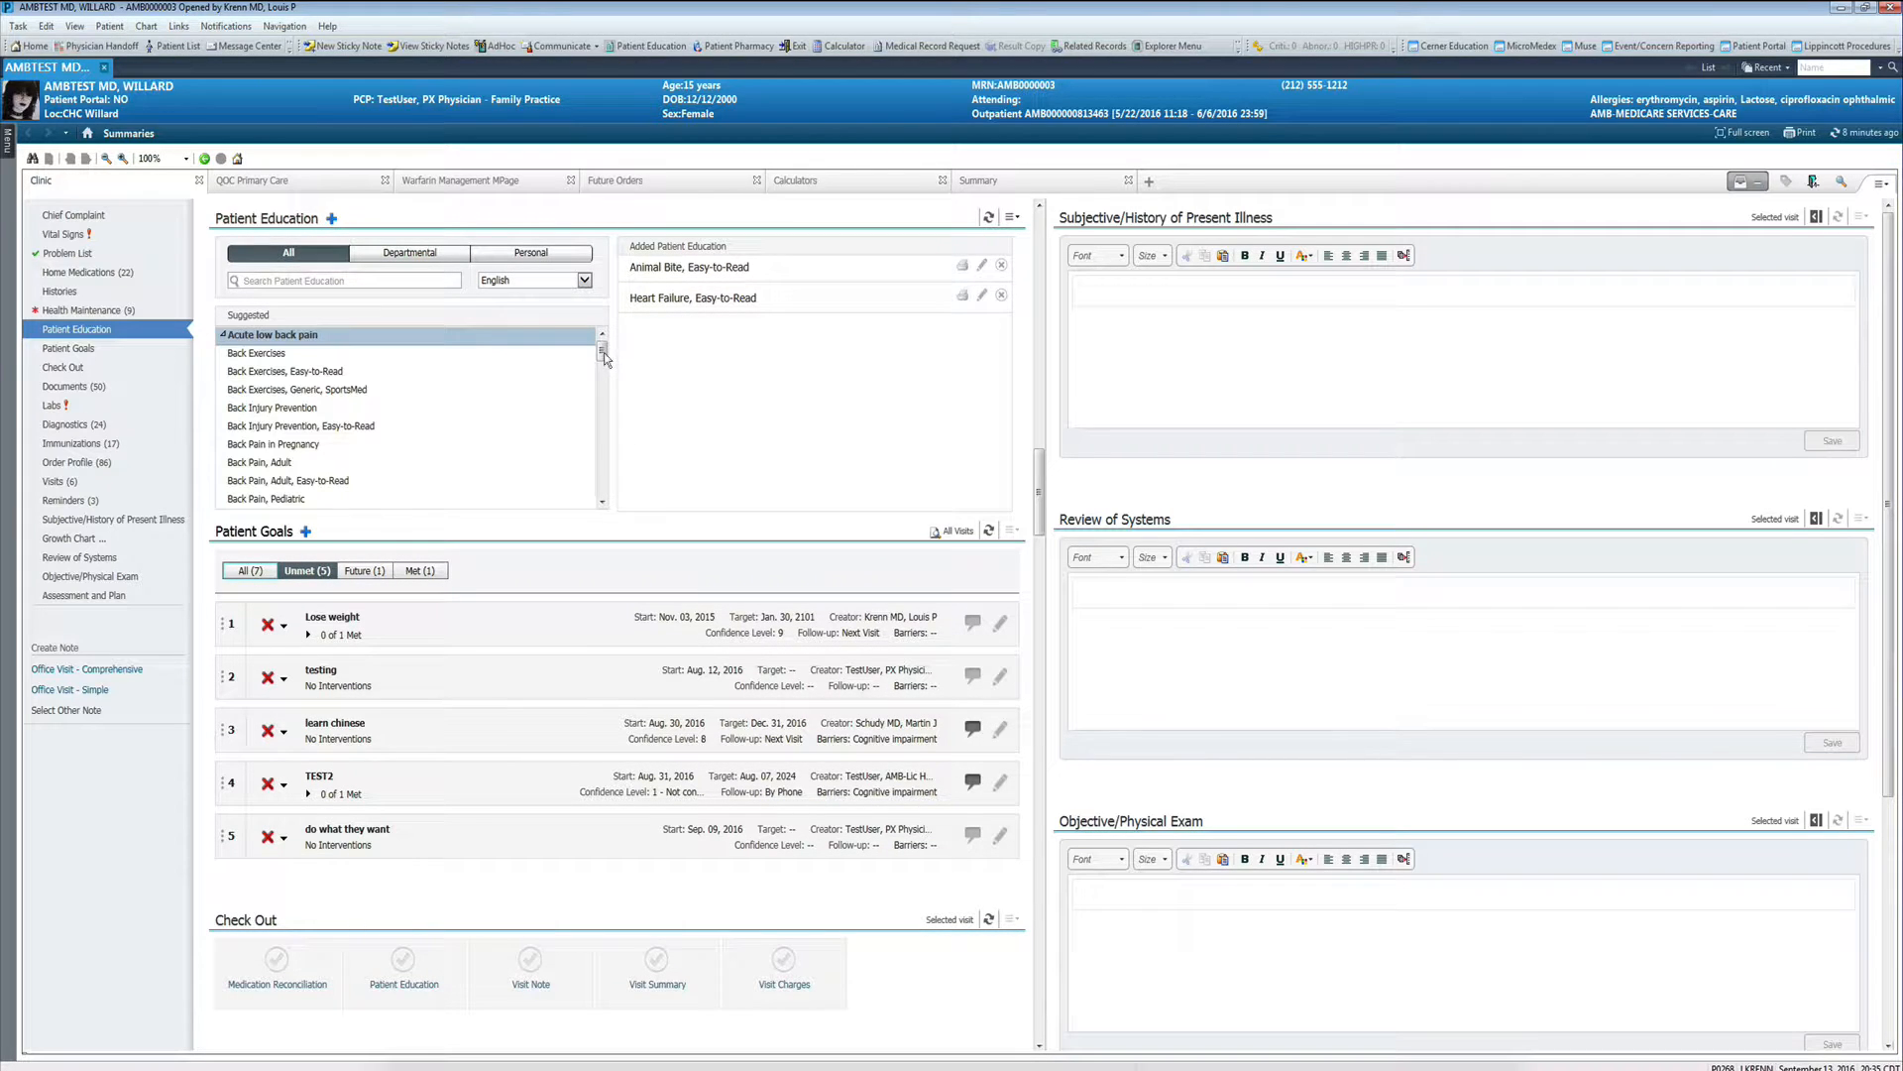
{"action": "mouse_move", "coordinate": [602, 353]}
{"action": "left_mouse_down"}
{"action": "mouse_move", "coordinate": [603, 508]}
{"action": "mouse_move", "coordinate": [605, 347]}
{"action": "left_mouse_up"}
- Add "Form - Blood Pressure Record Sheet" from the personal favorites to the patient's education, then return to all education topics
{"action": "left_click", "coordinate": [508, 255]}
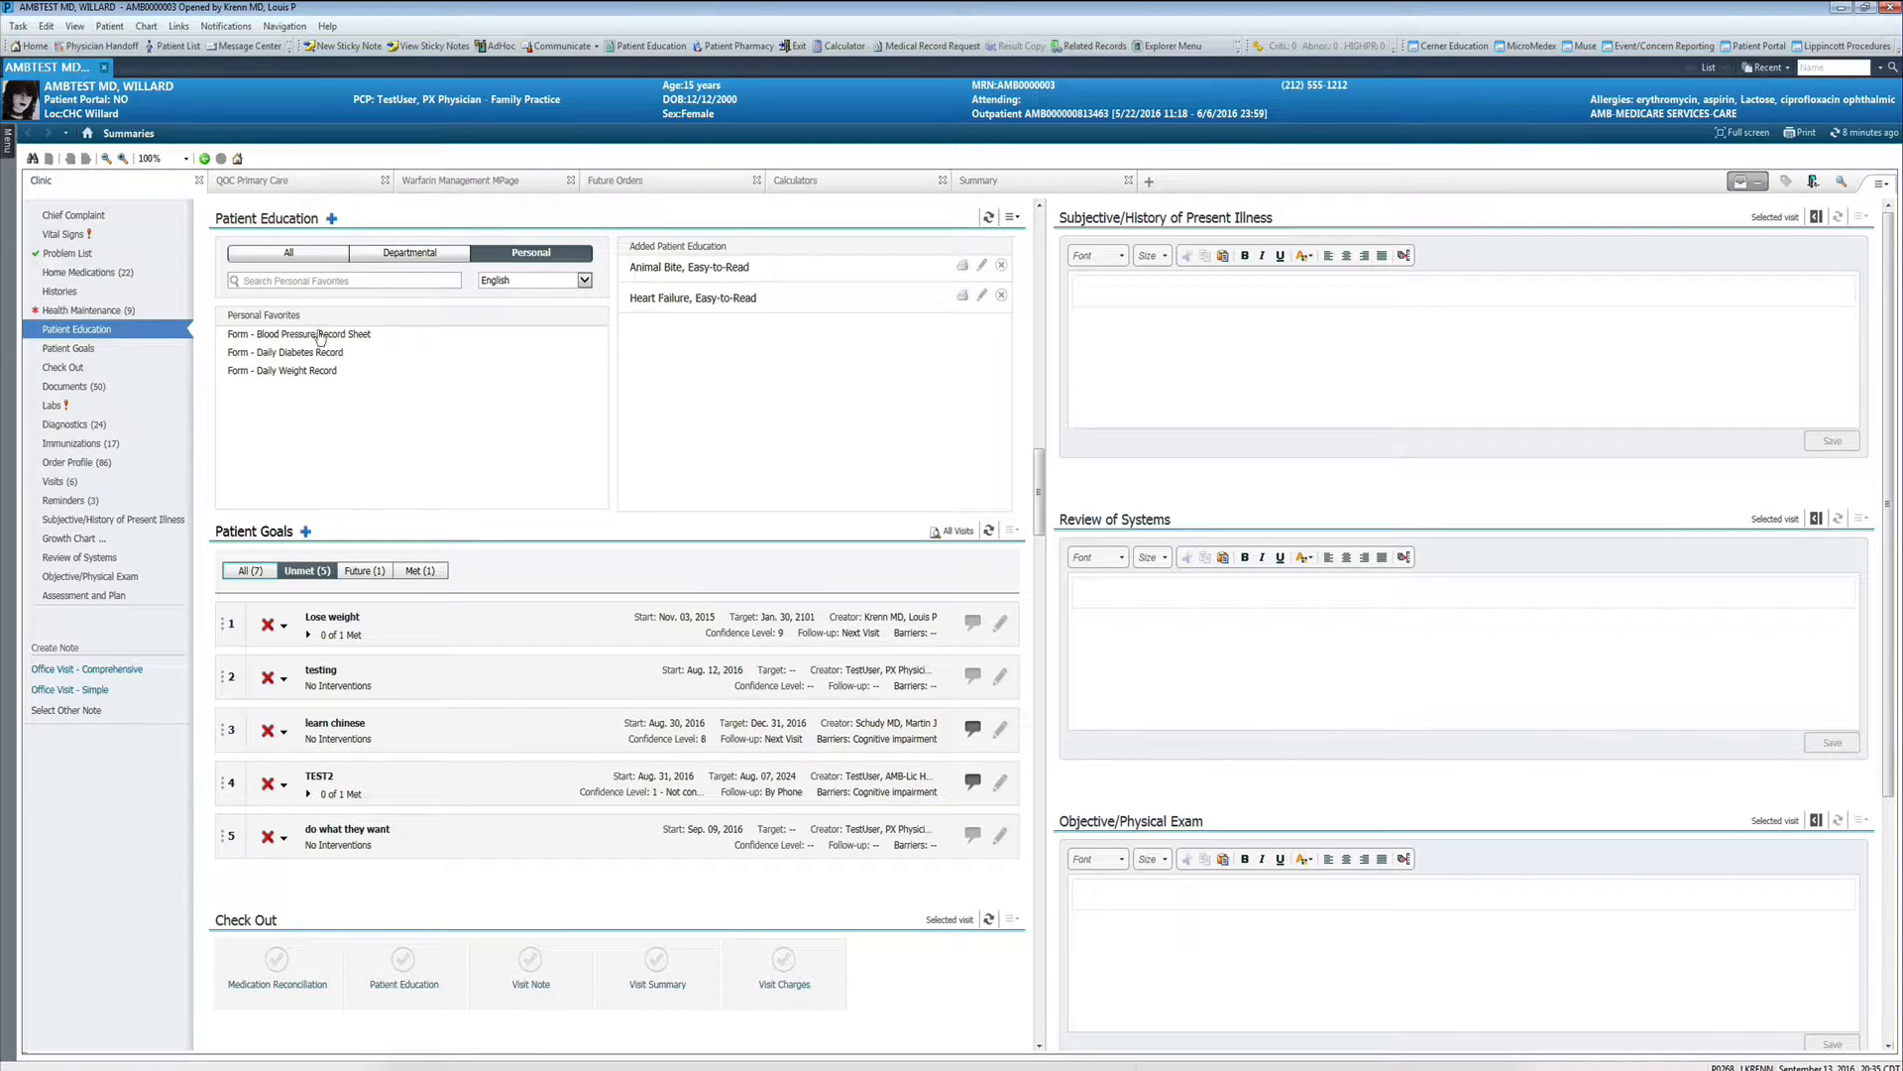
{"action": "left_click", "coordinate": [320, 335]}
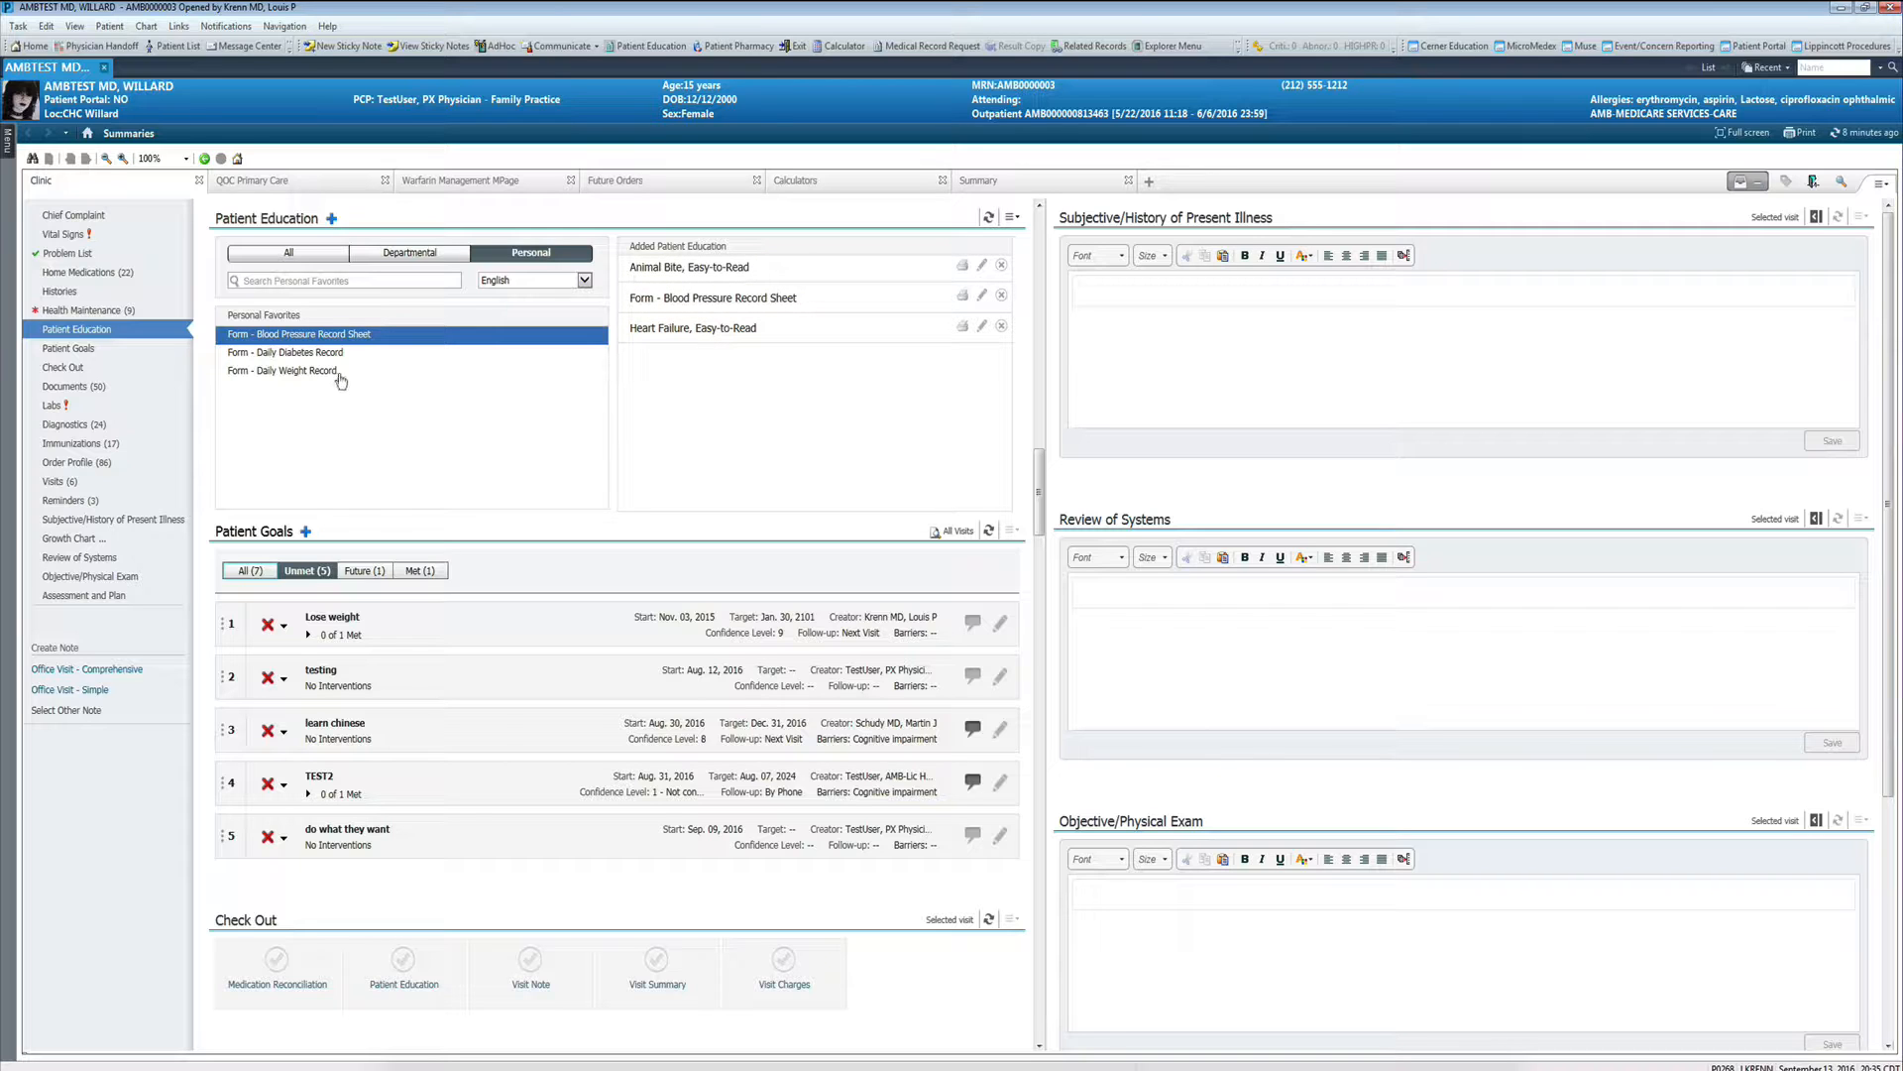
{"action": "left_click", "coordinate": [251, 255]}
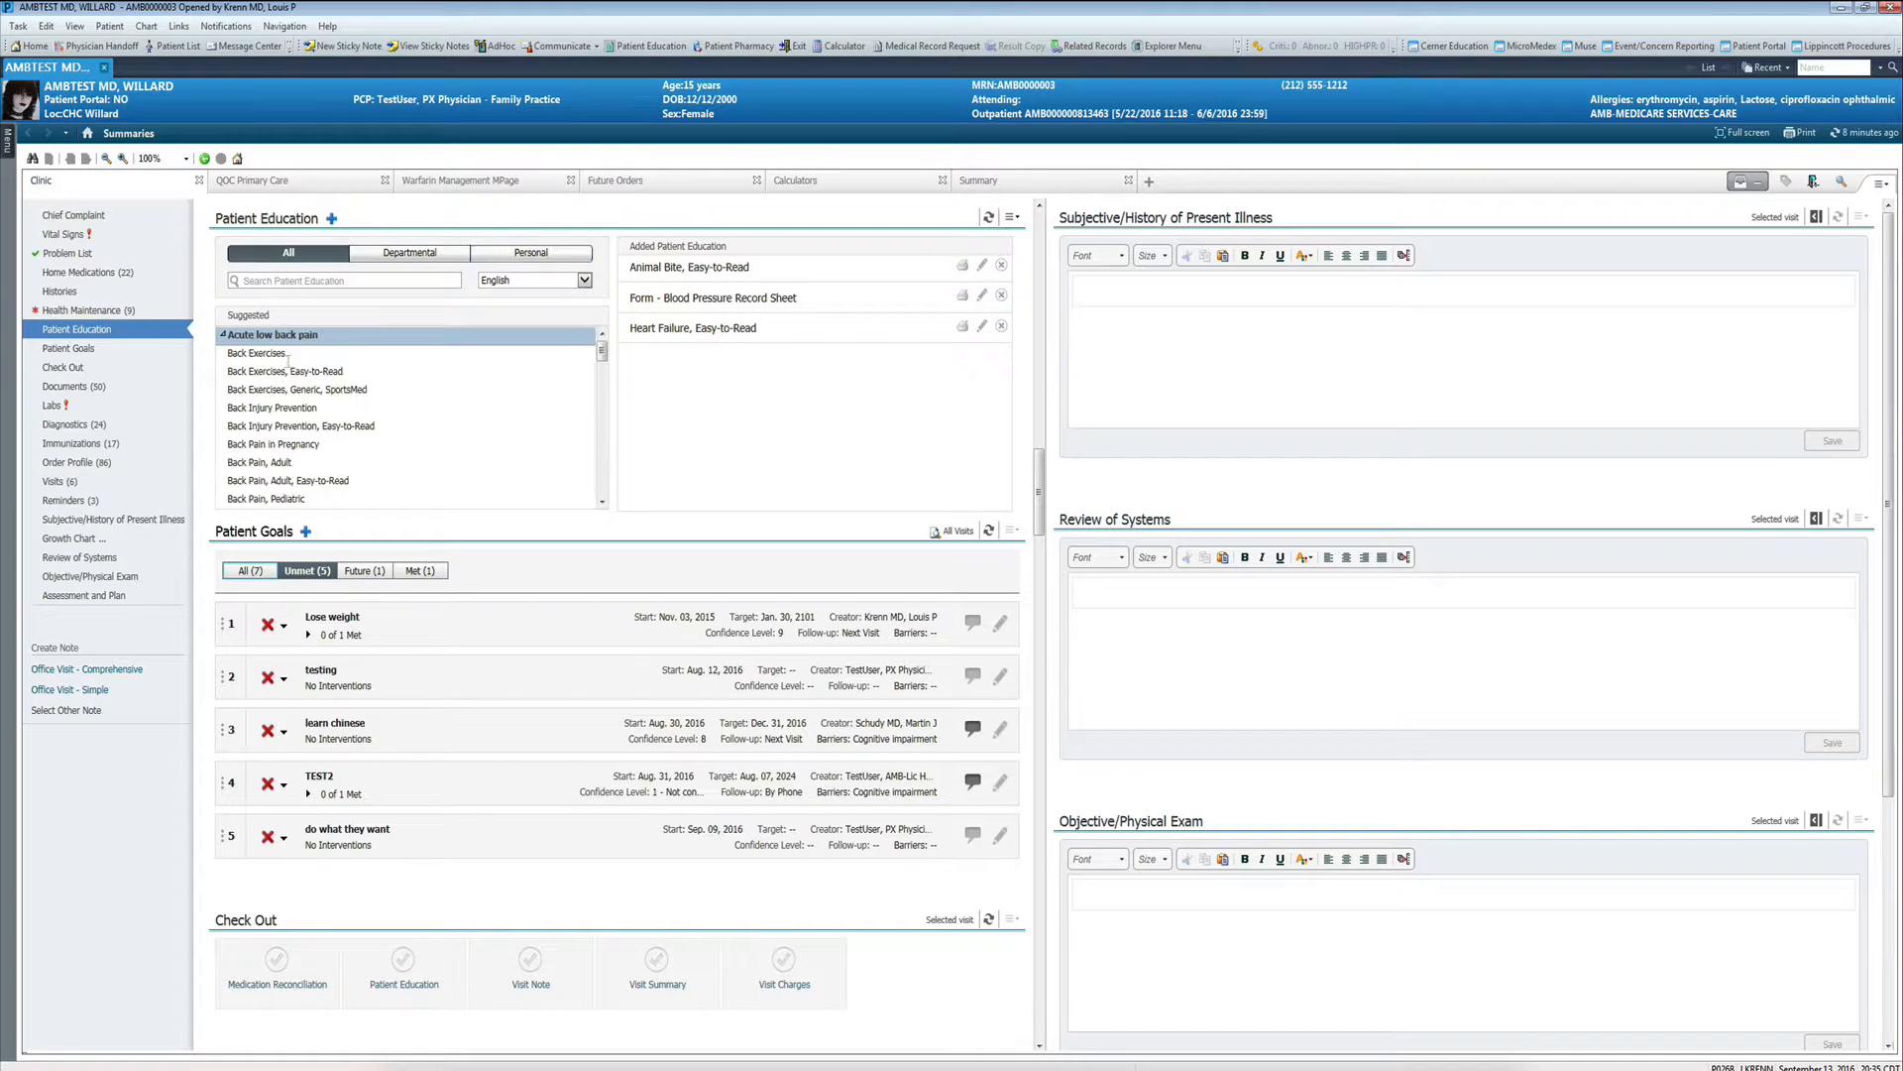
{"action": "left_click", "coordinate": [277, 281]}
- Select the preventative BMP and Venipuncture Ambulatory from the primary care order sets
{"action": "left_click", "coordinate": [281, 184]}
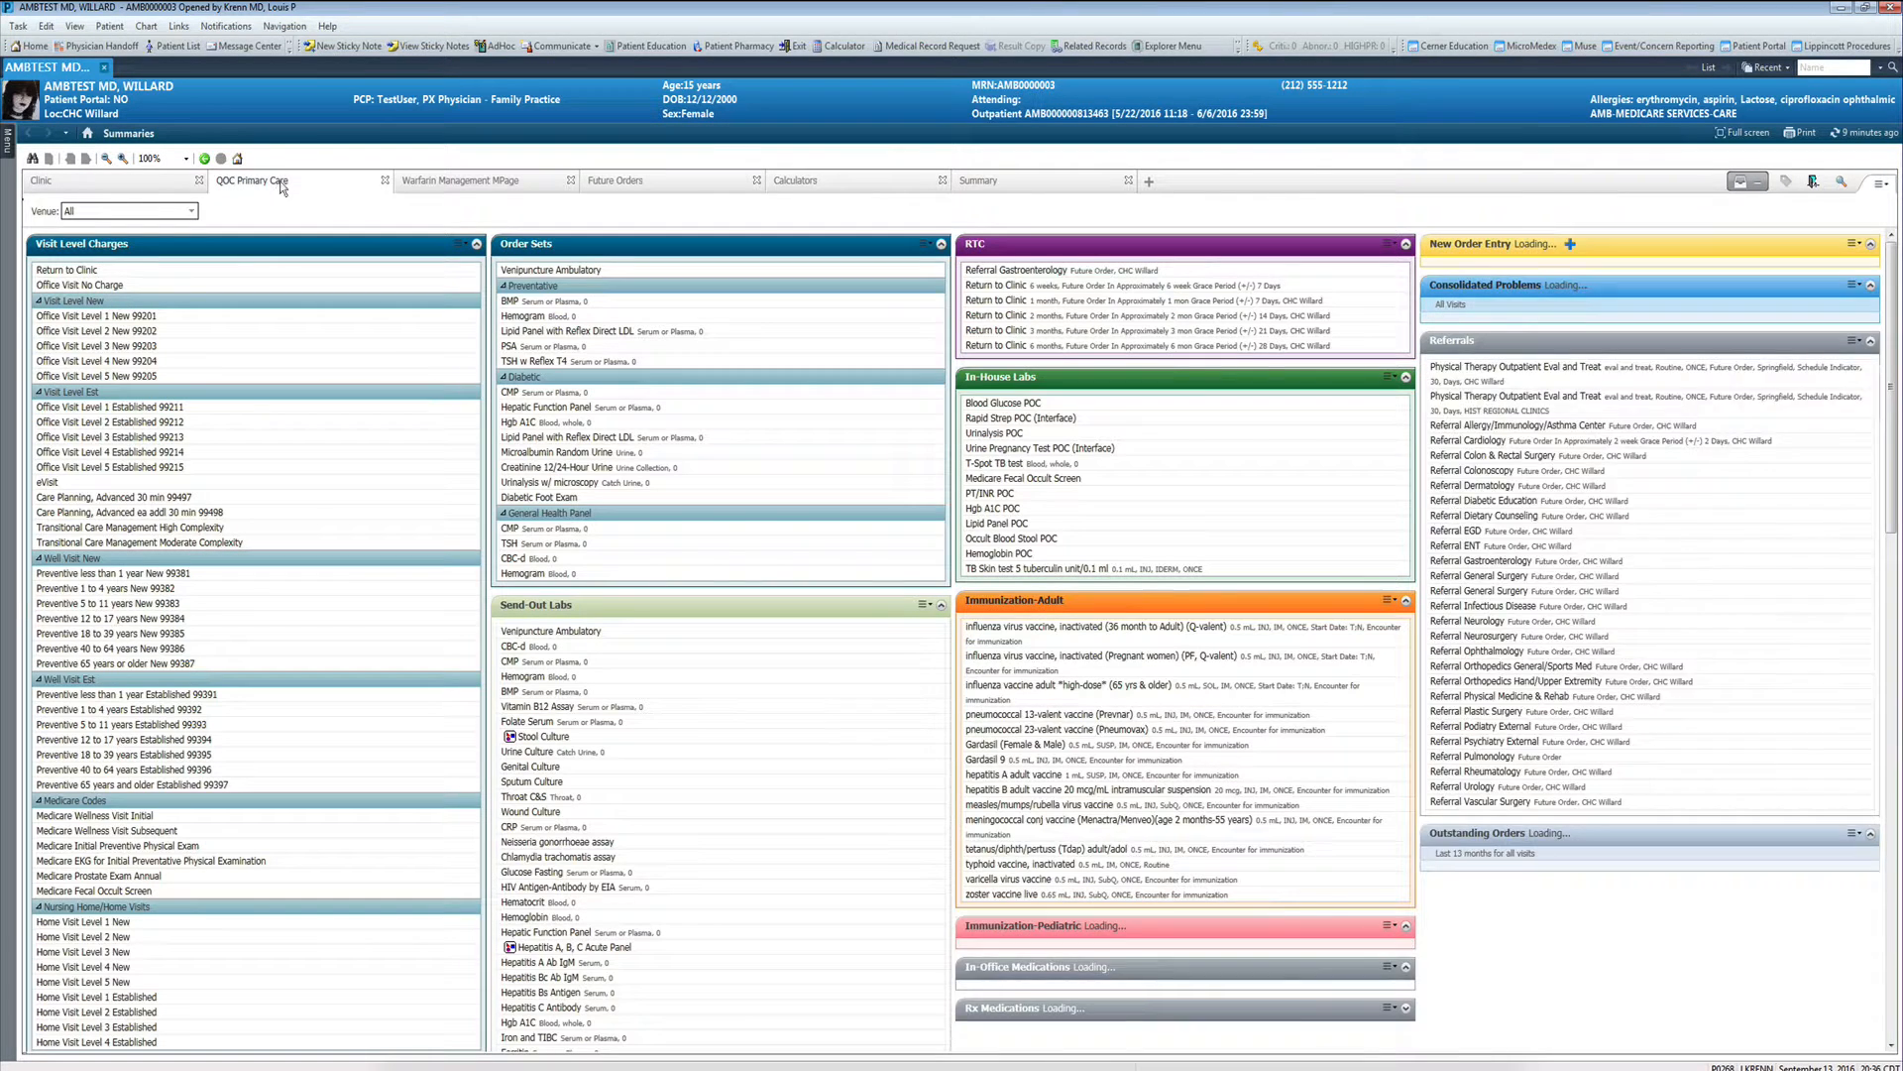
{"action": "left_click", "coordinate": [518, 303]}
{"action": "left_click", "coordinate": [540, 270]}
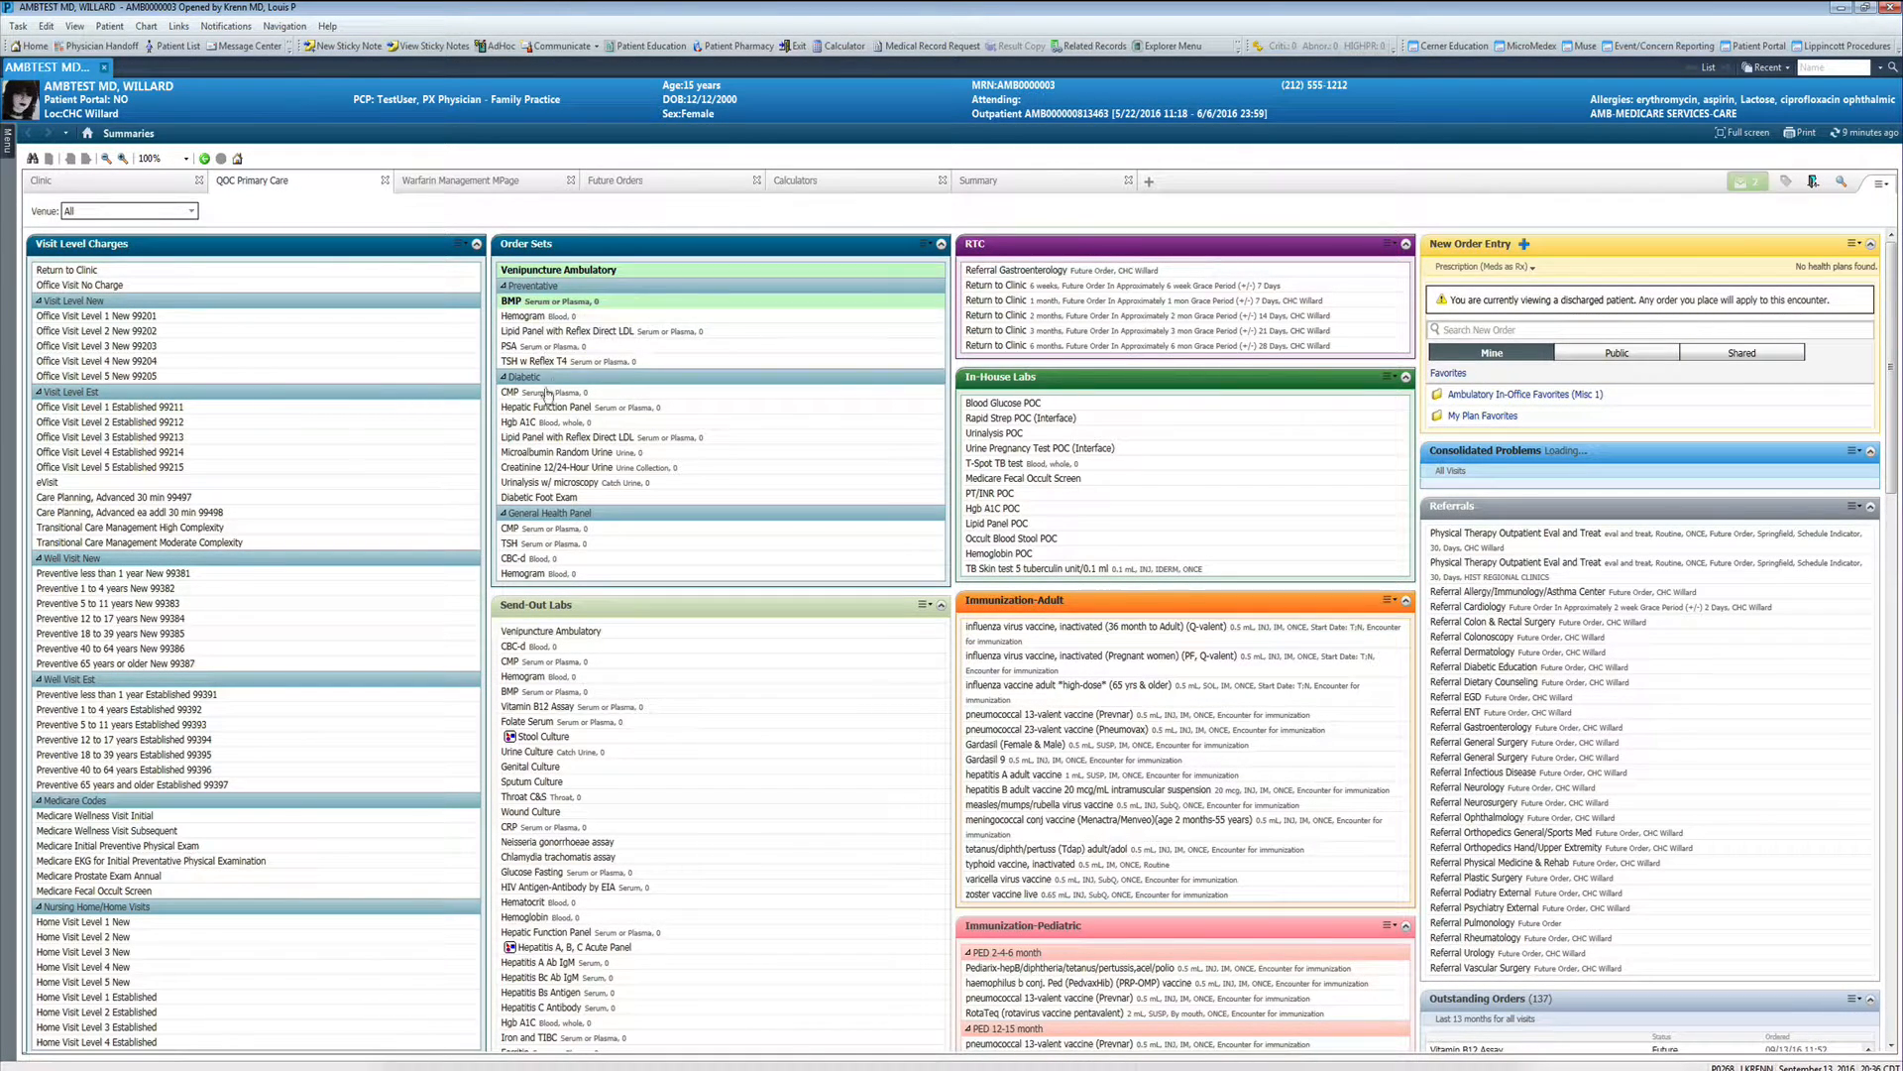
- Associate the BMP with the Bitten by pig diagnosis, sign the two pending orders and return to the clinic summary
{"action": "left_click", "coordinate": [1747, 184]}
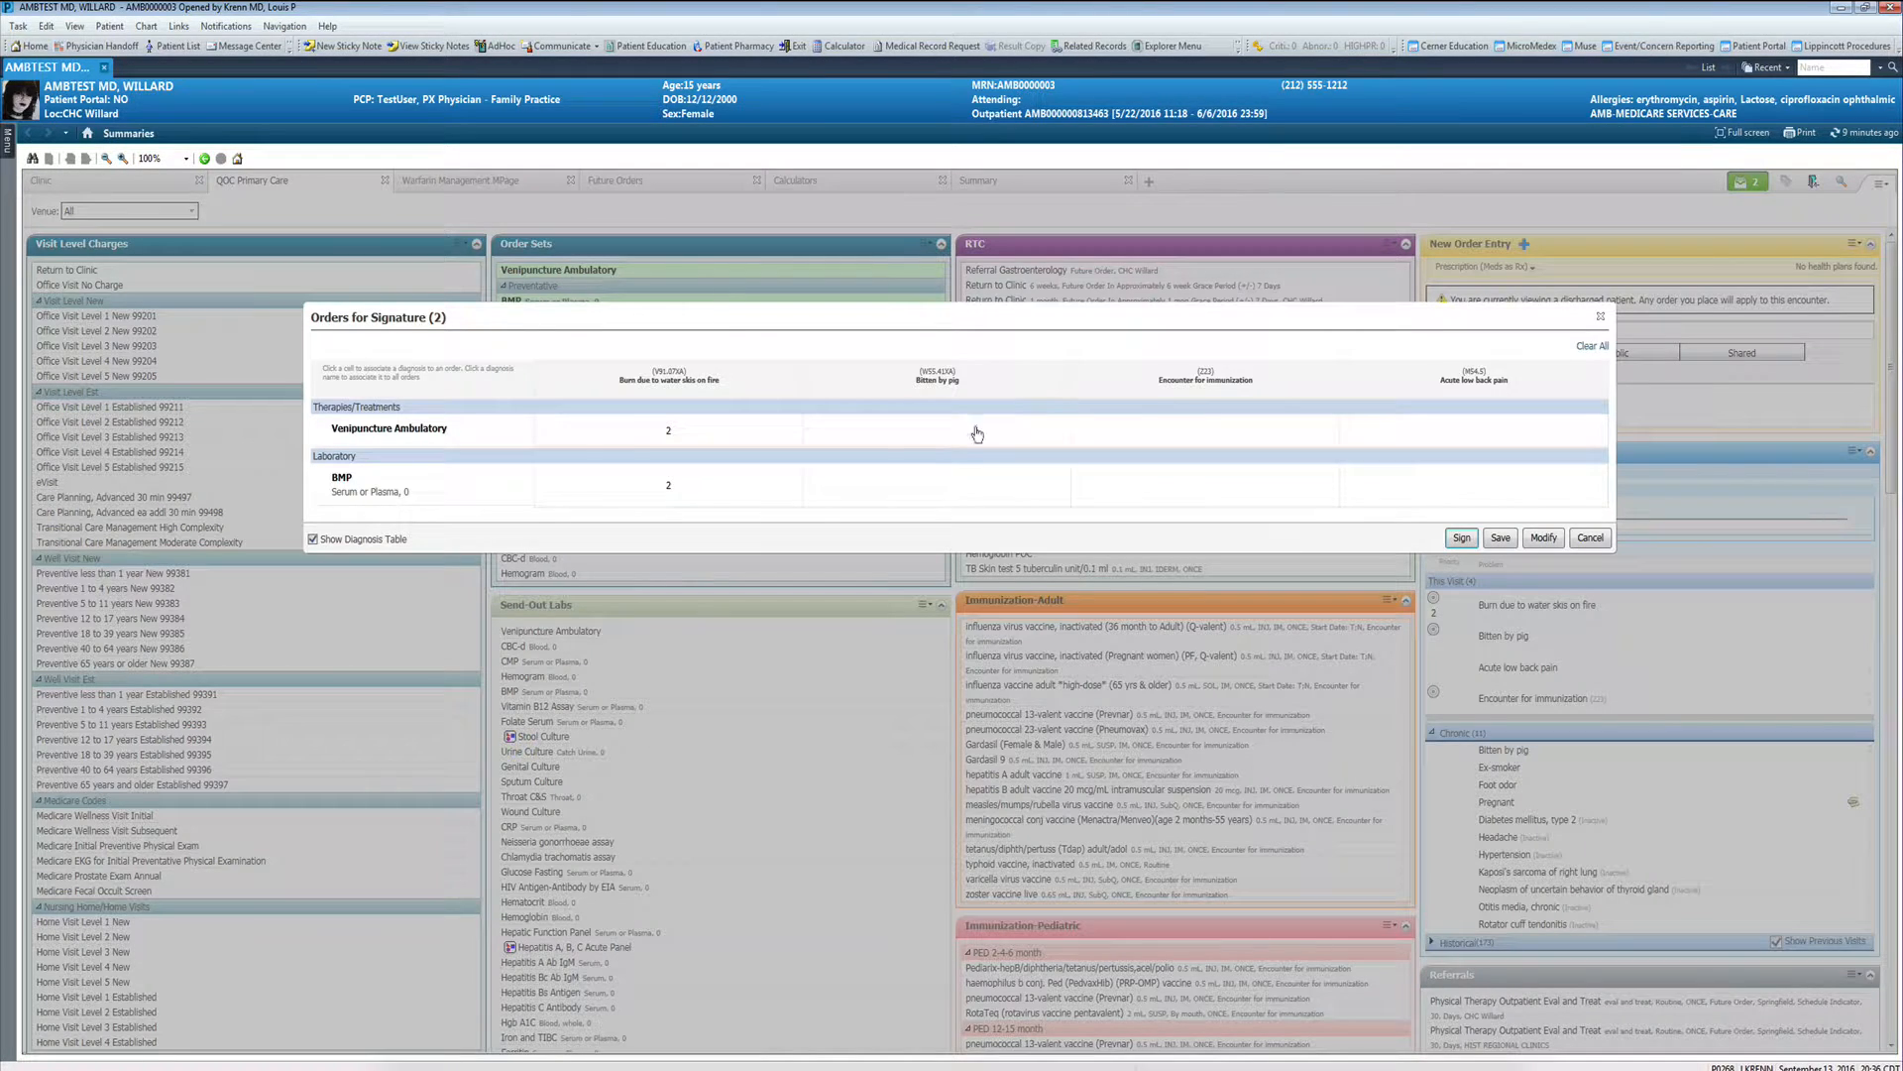
{"action": "left_click", "coordinate": [953, 477]}
{"action": "left_click", "coordinate": [1462, 537]}
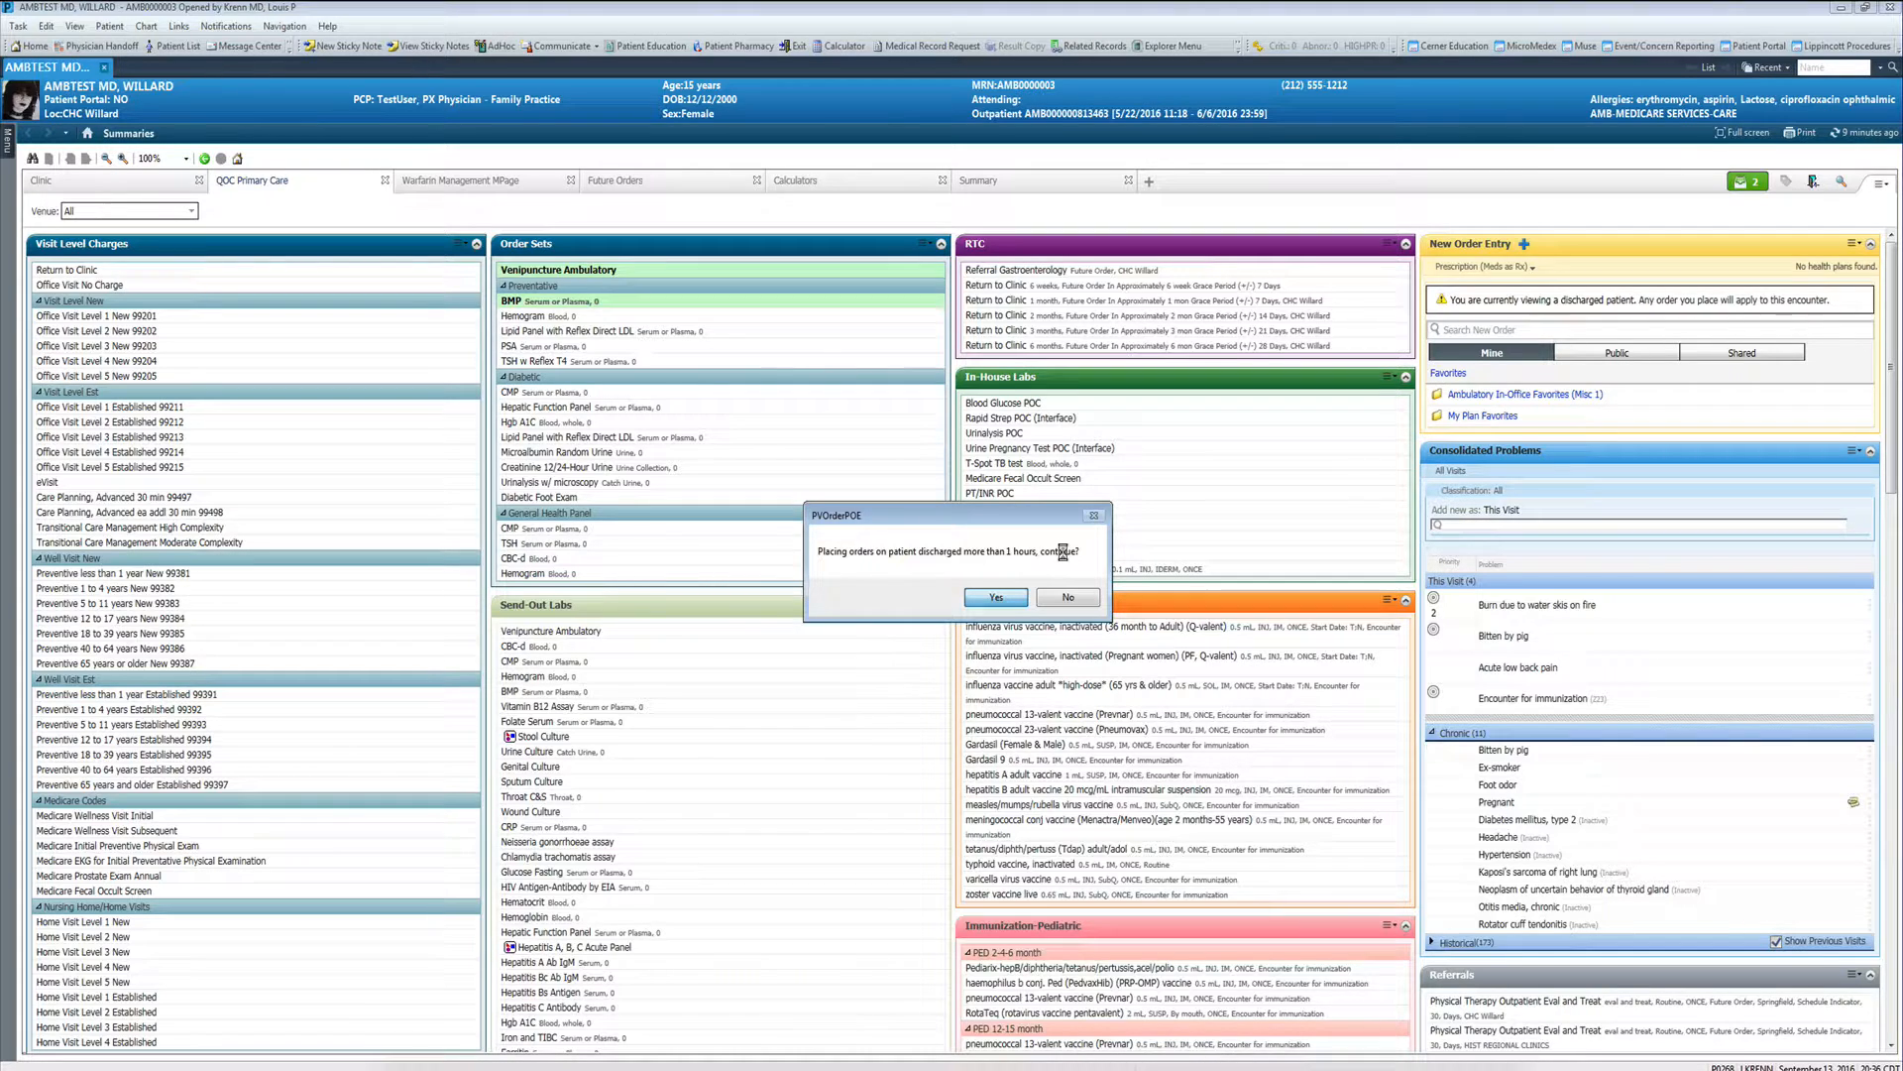
{"action": "key", "text": "Return"}
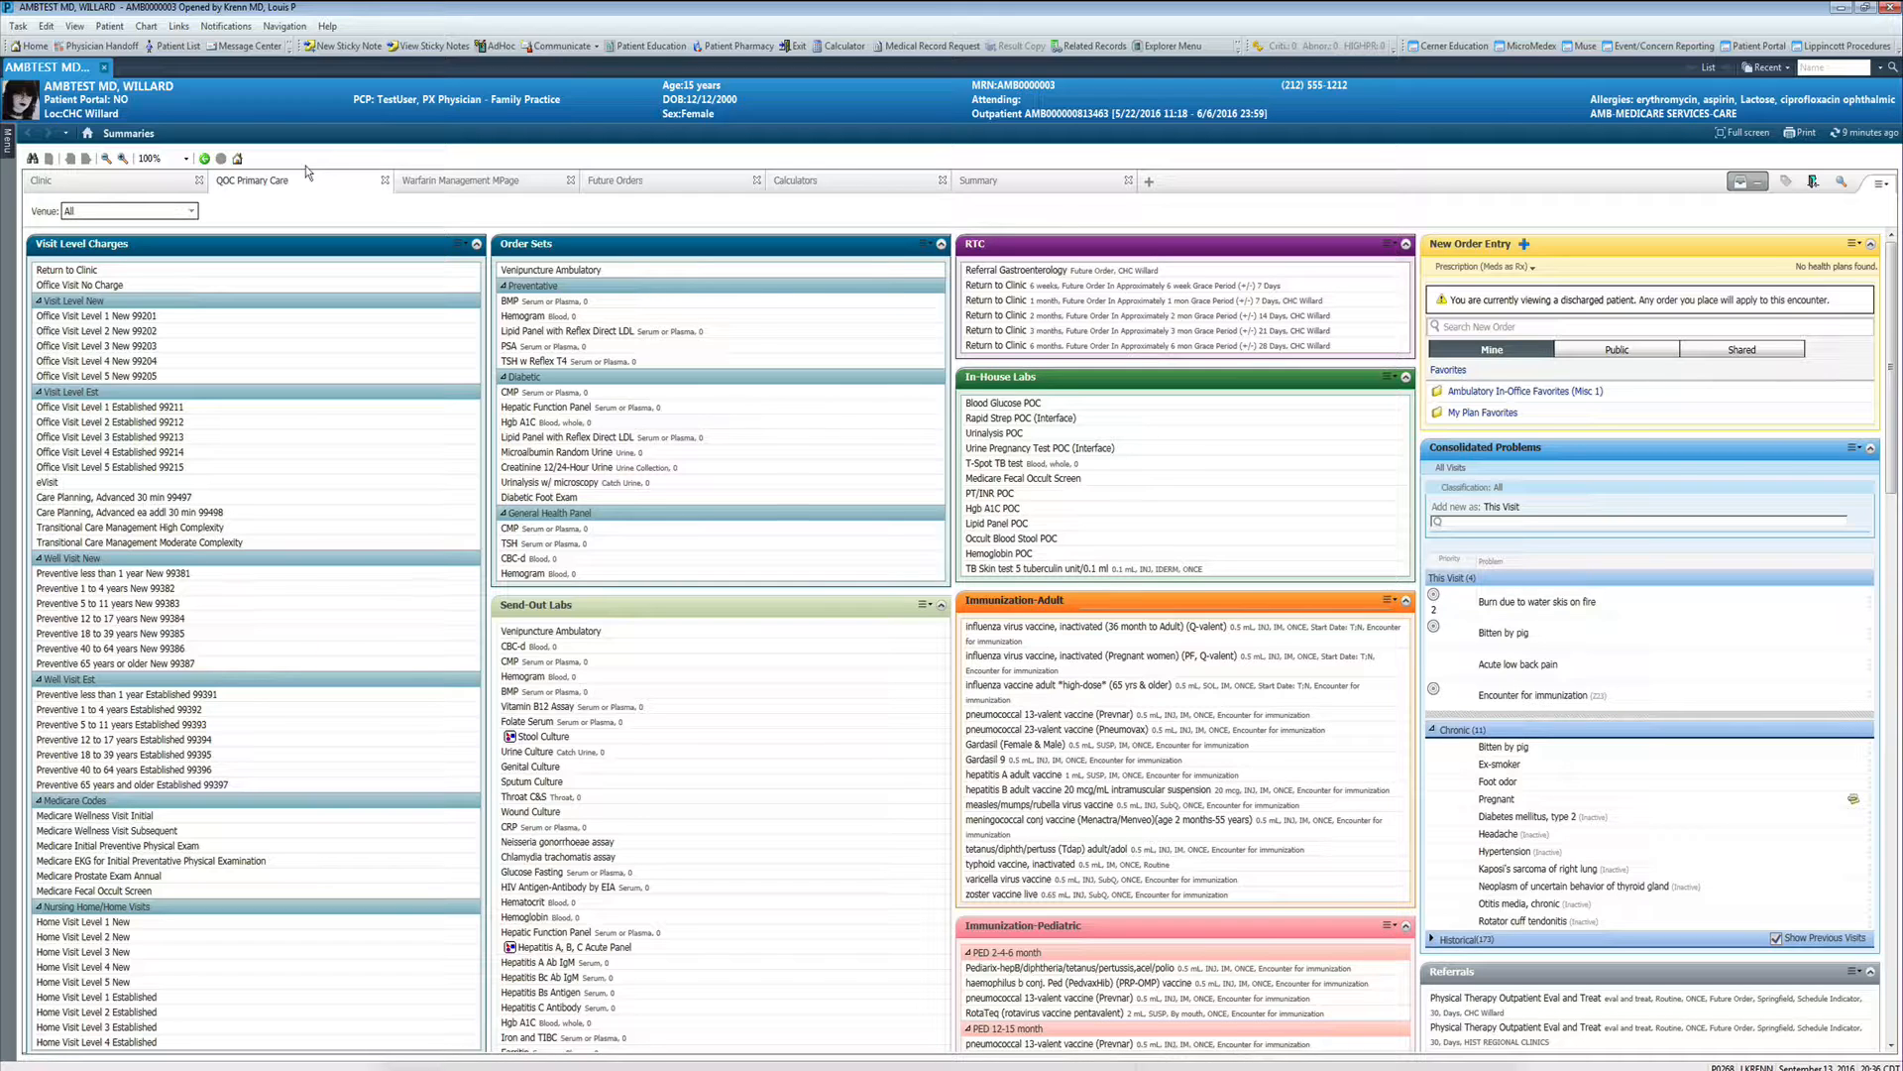
{"action": "left_click", "coordinate": [79, 185]}
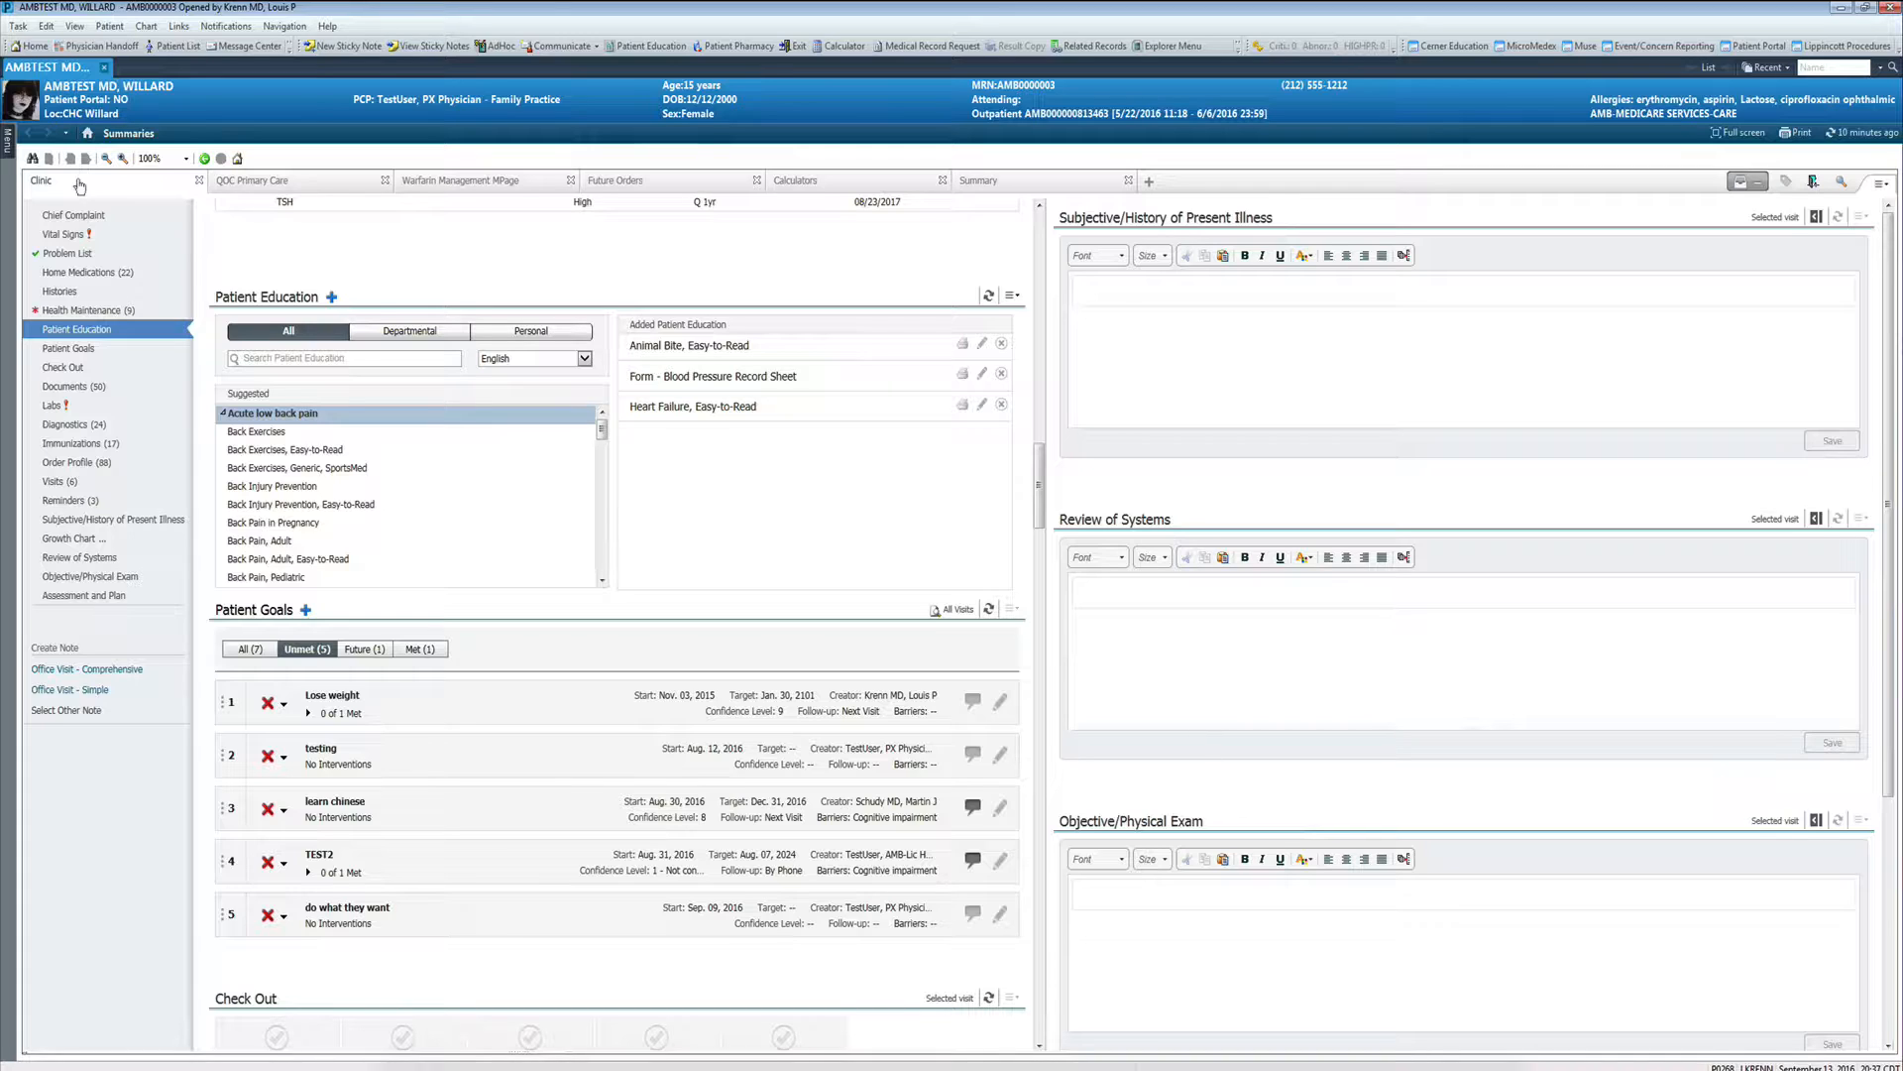
- Search the primary care new order entry for "lami" and add a Lamotrigine Level order
{"action": "left_click", "coordinate": [279, 189]}
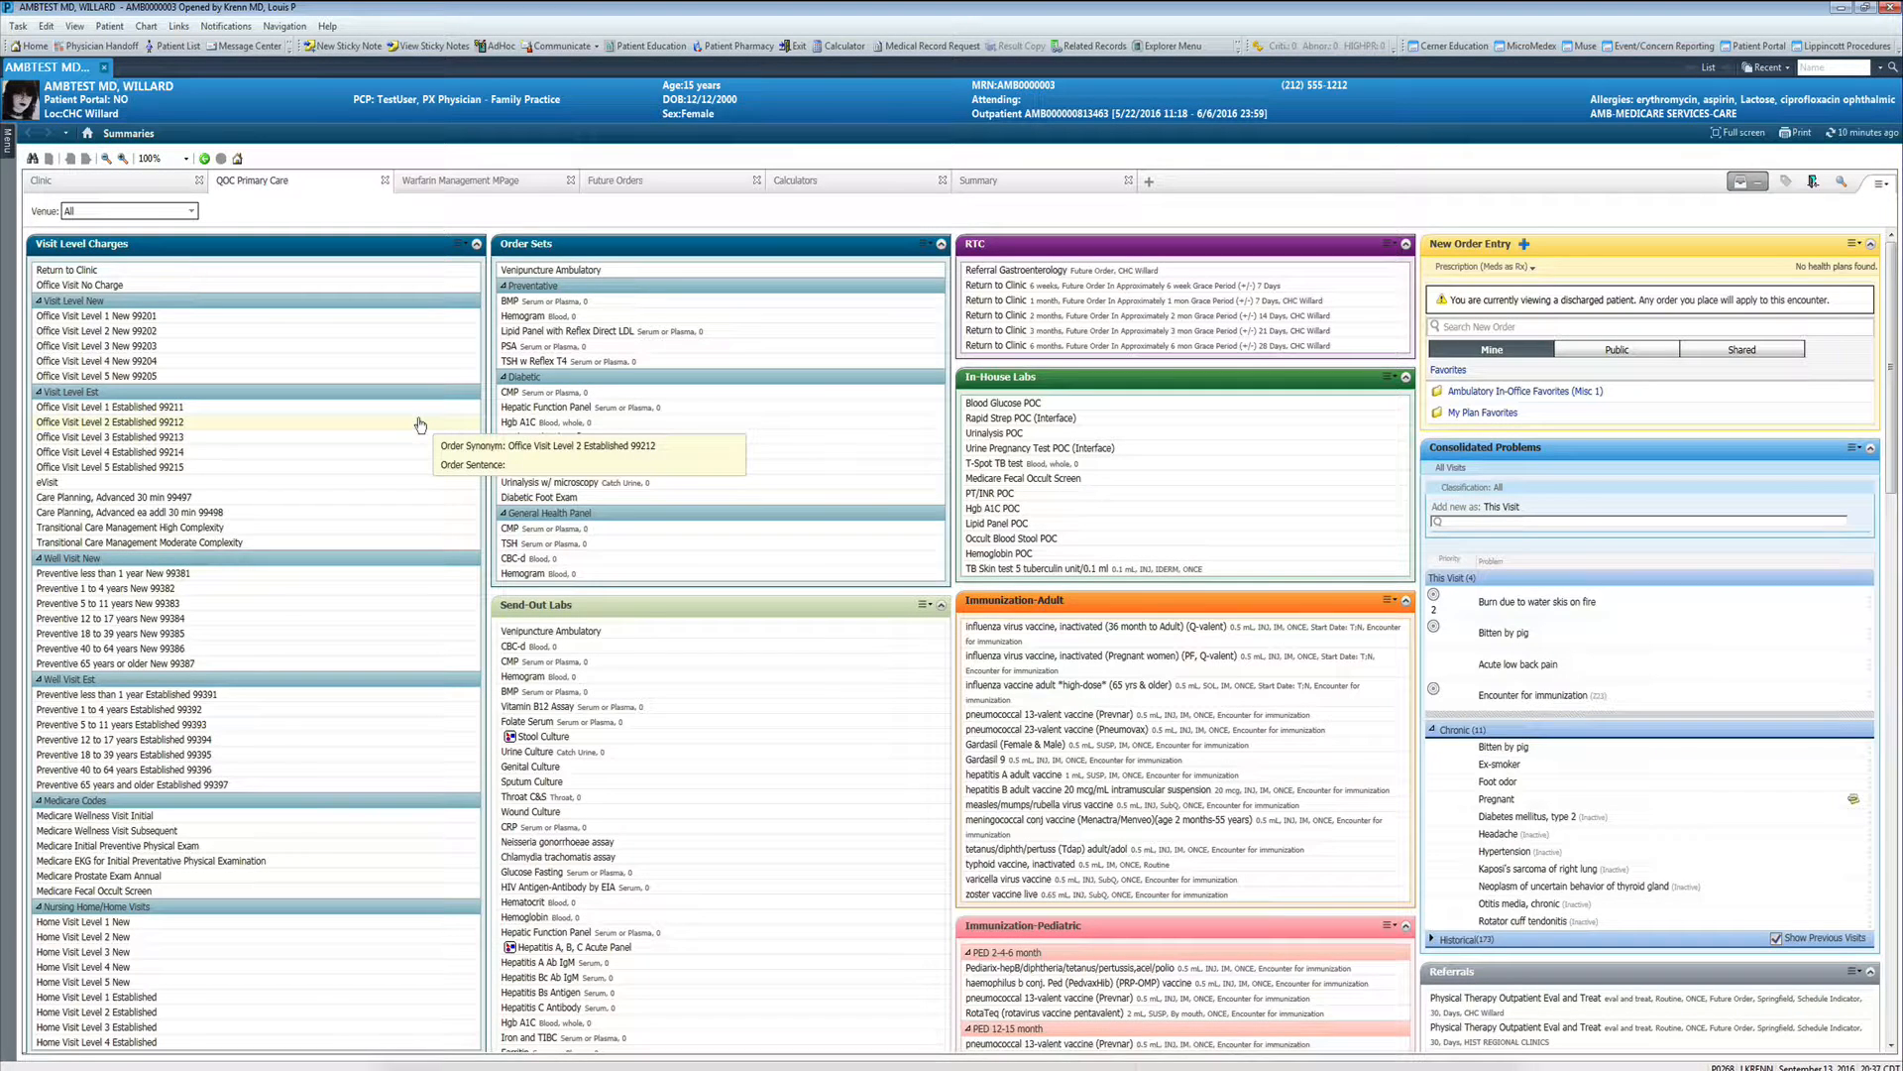
{"action": "left_click", "coordinate": [1489, 328]}
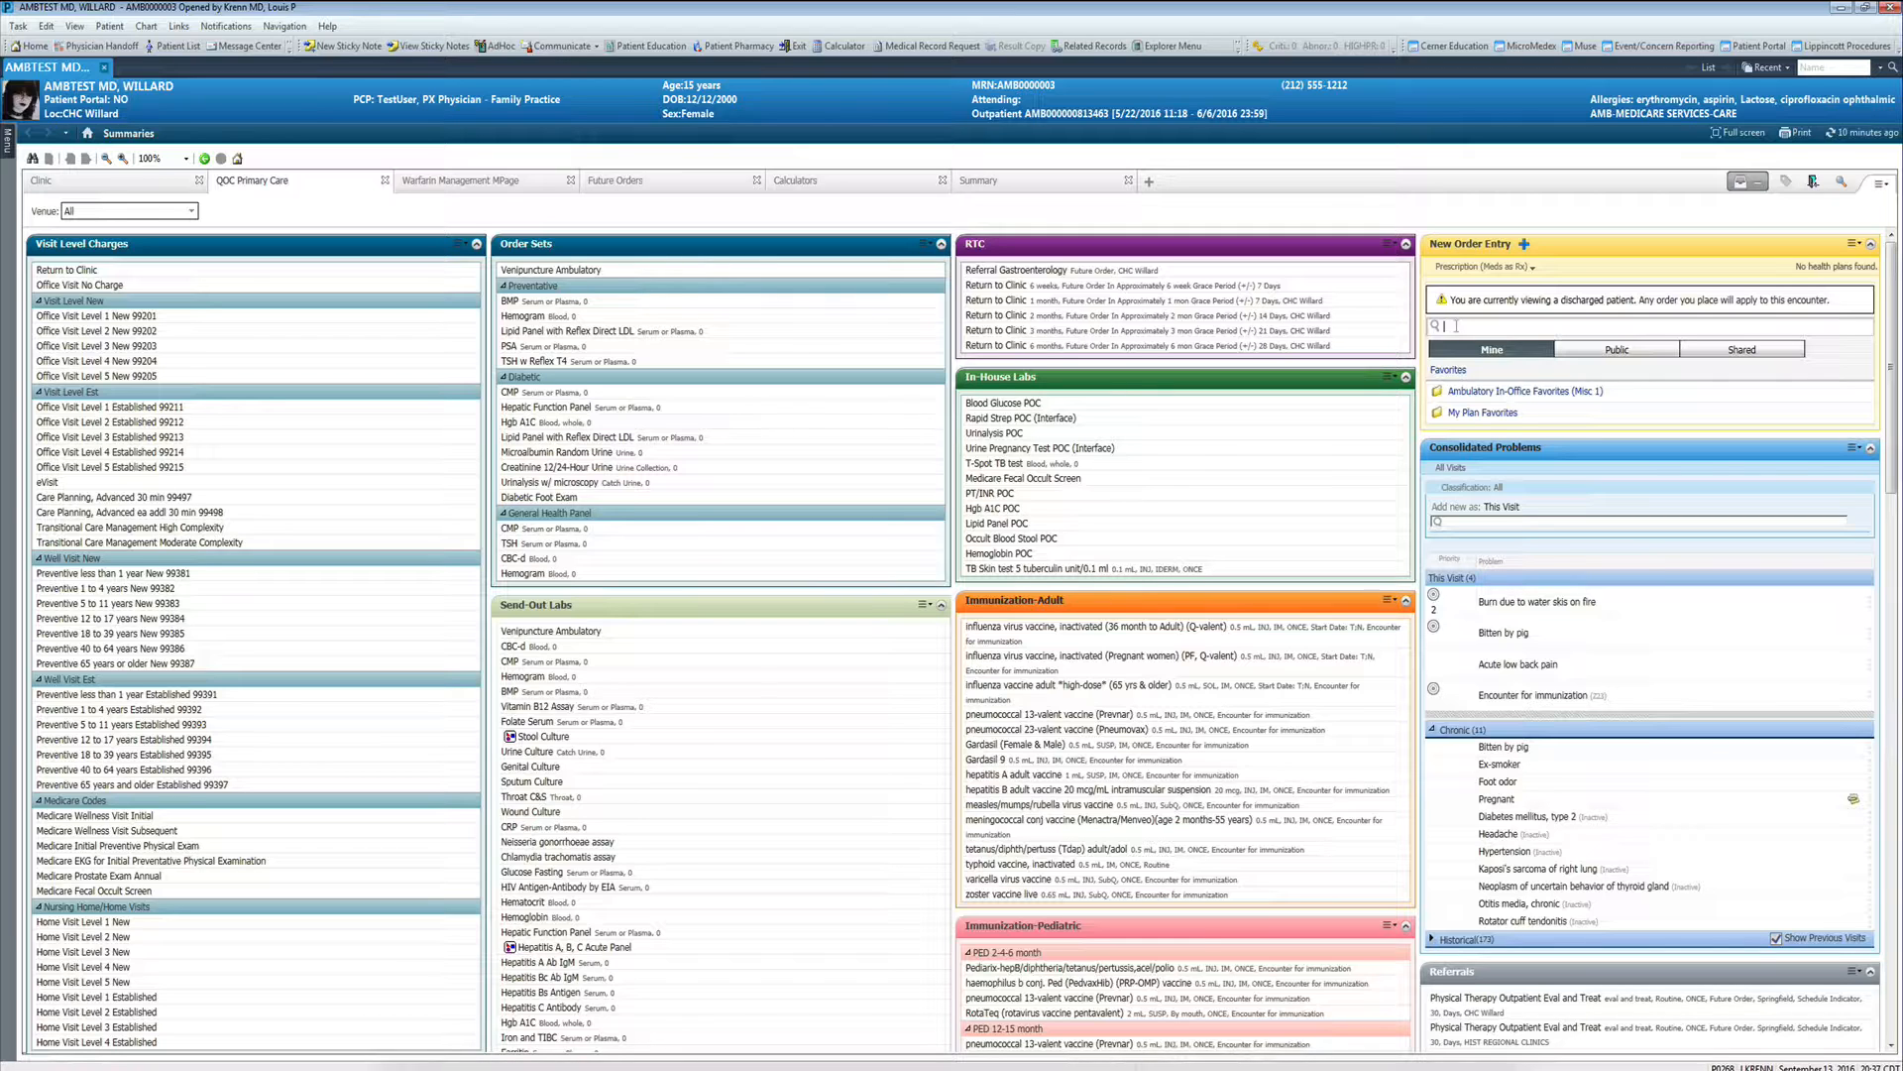
{"action": "type", "text": "lamictal"}
{"action": "key", "text": "BackSpace"}
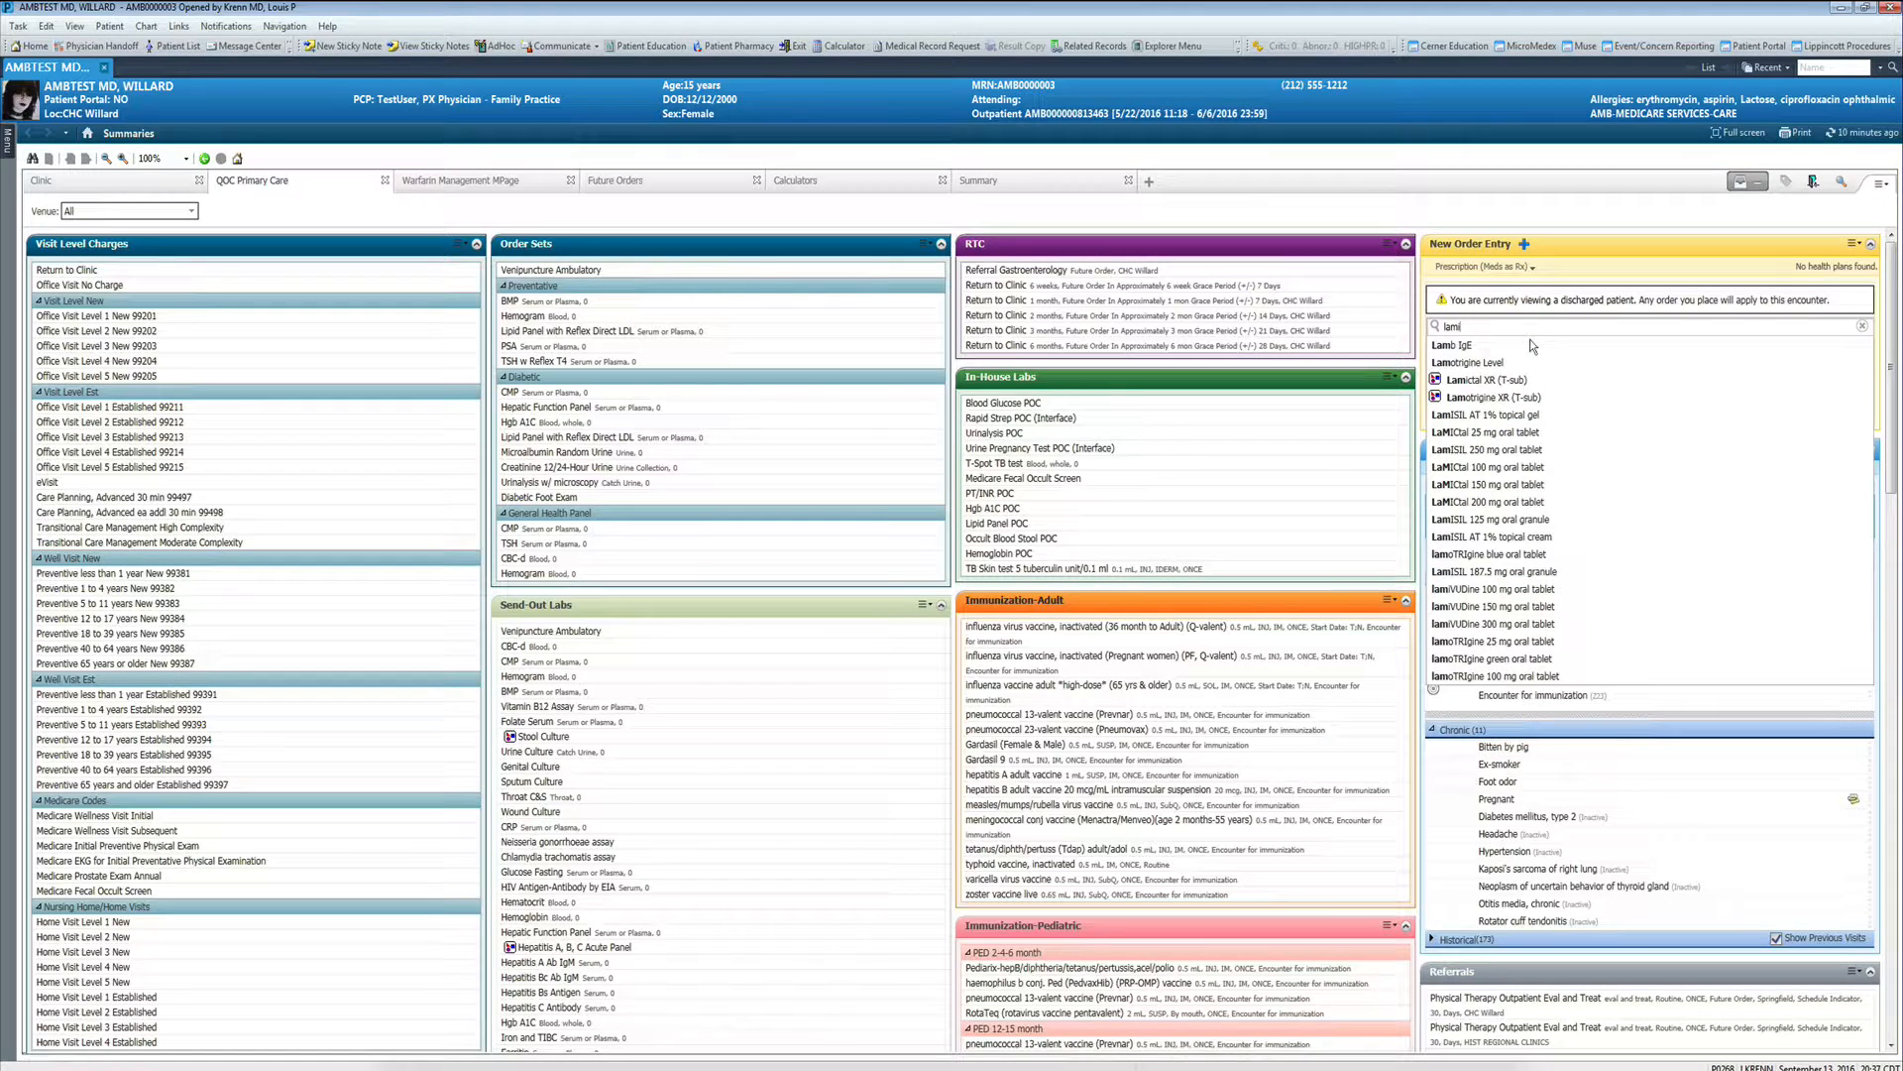
{"action": "left_click", "coordinate": [1505, 347]}
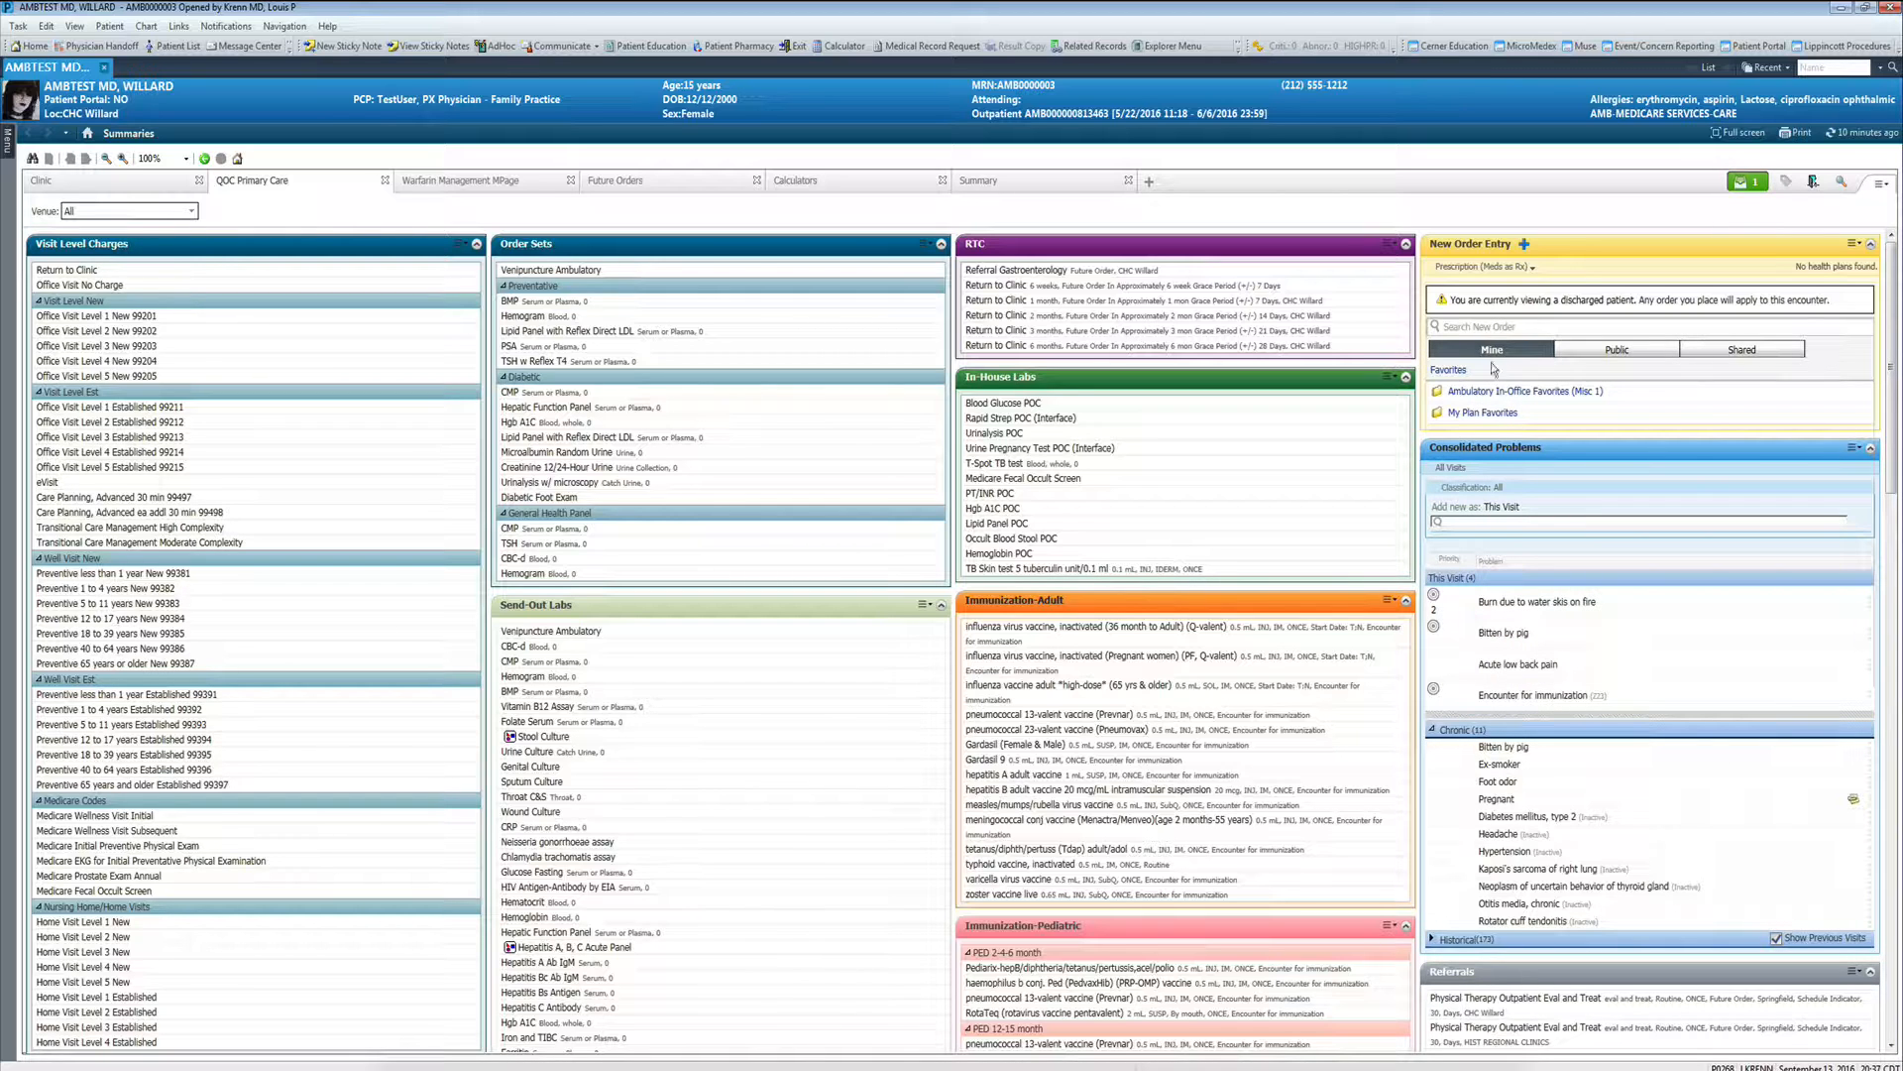
- Set the Lamotrigine Level's specimen type to Blood and sign the order, accepting placement on a discharged patient
{"action": "left_click", "coordinate": [1744, 184]}
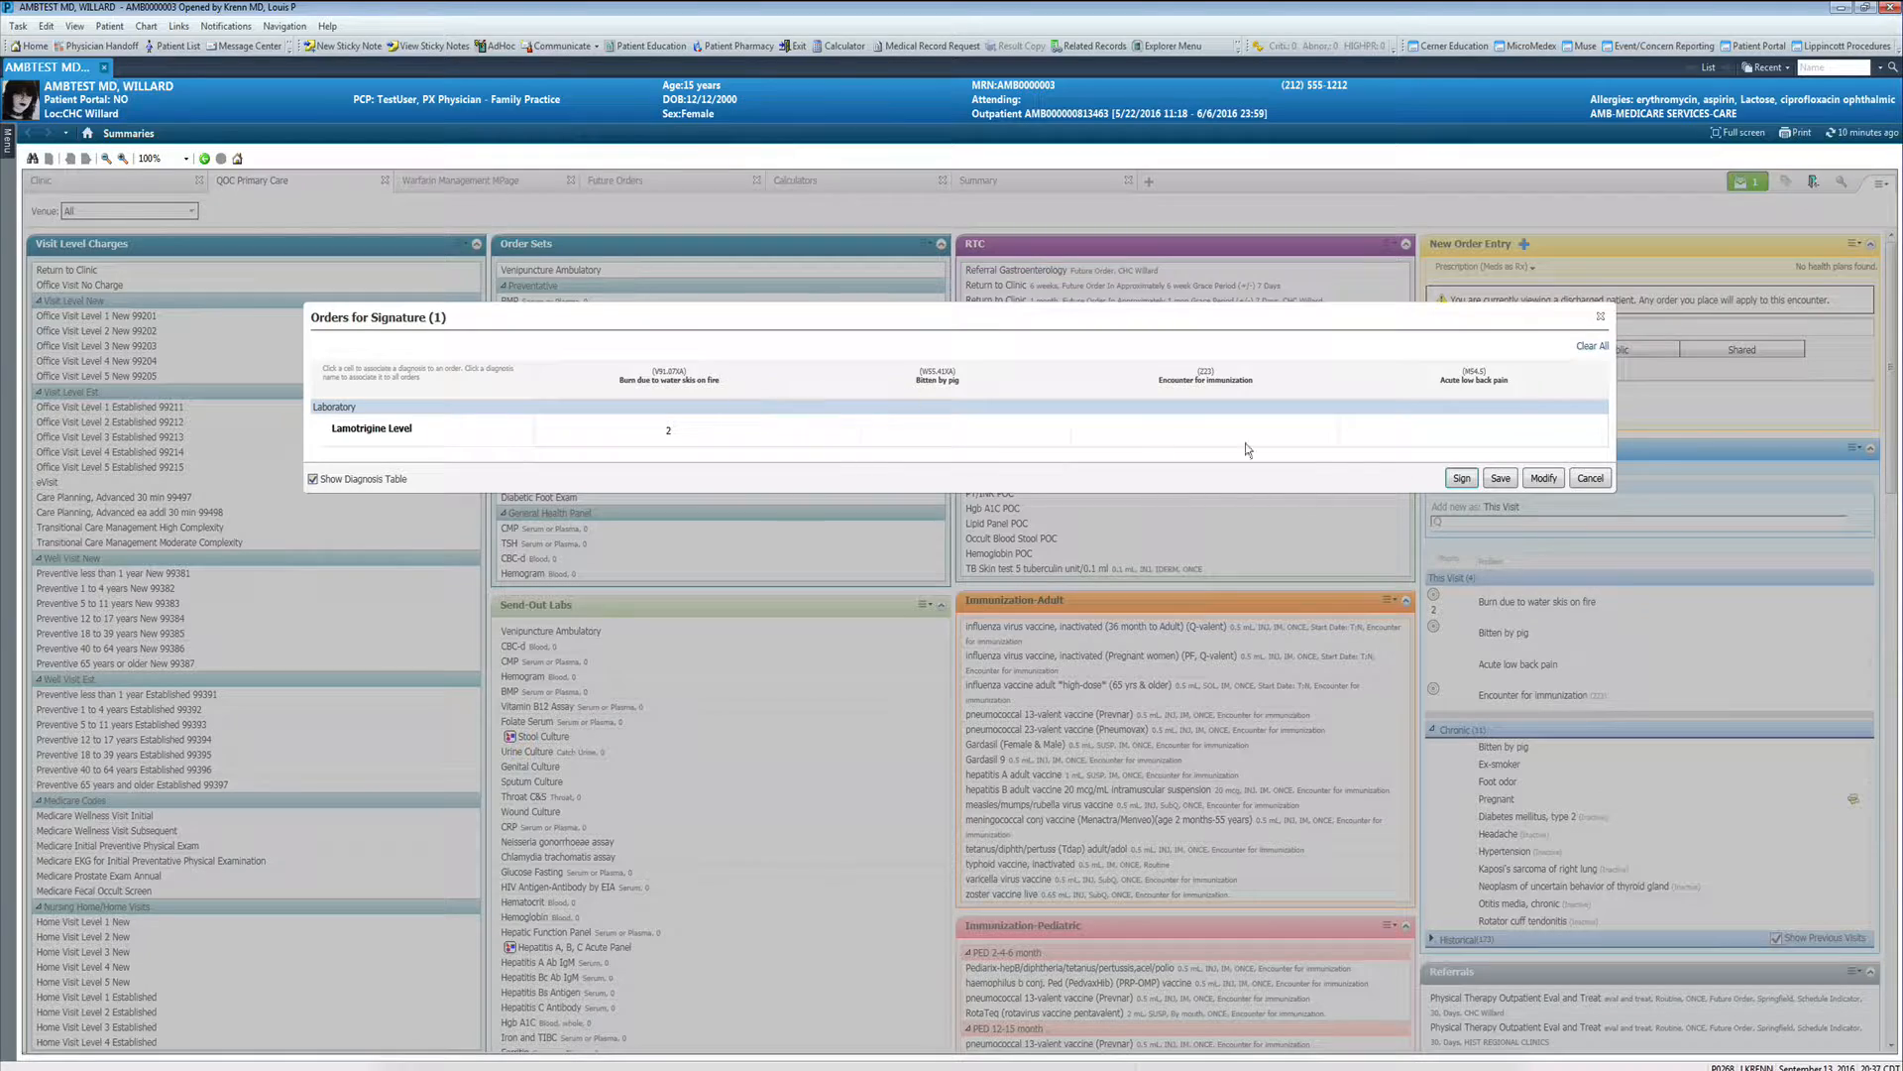
{"action": "left_click", "coordinate": [1462, 478]}
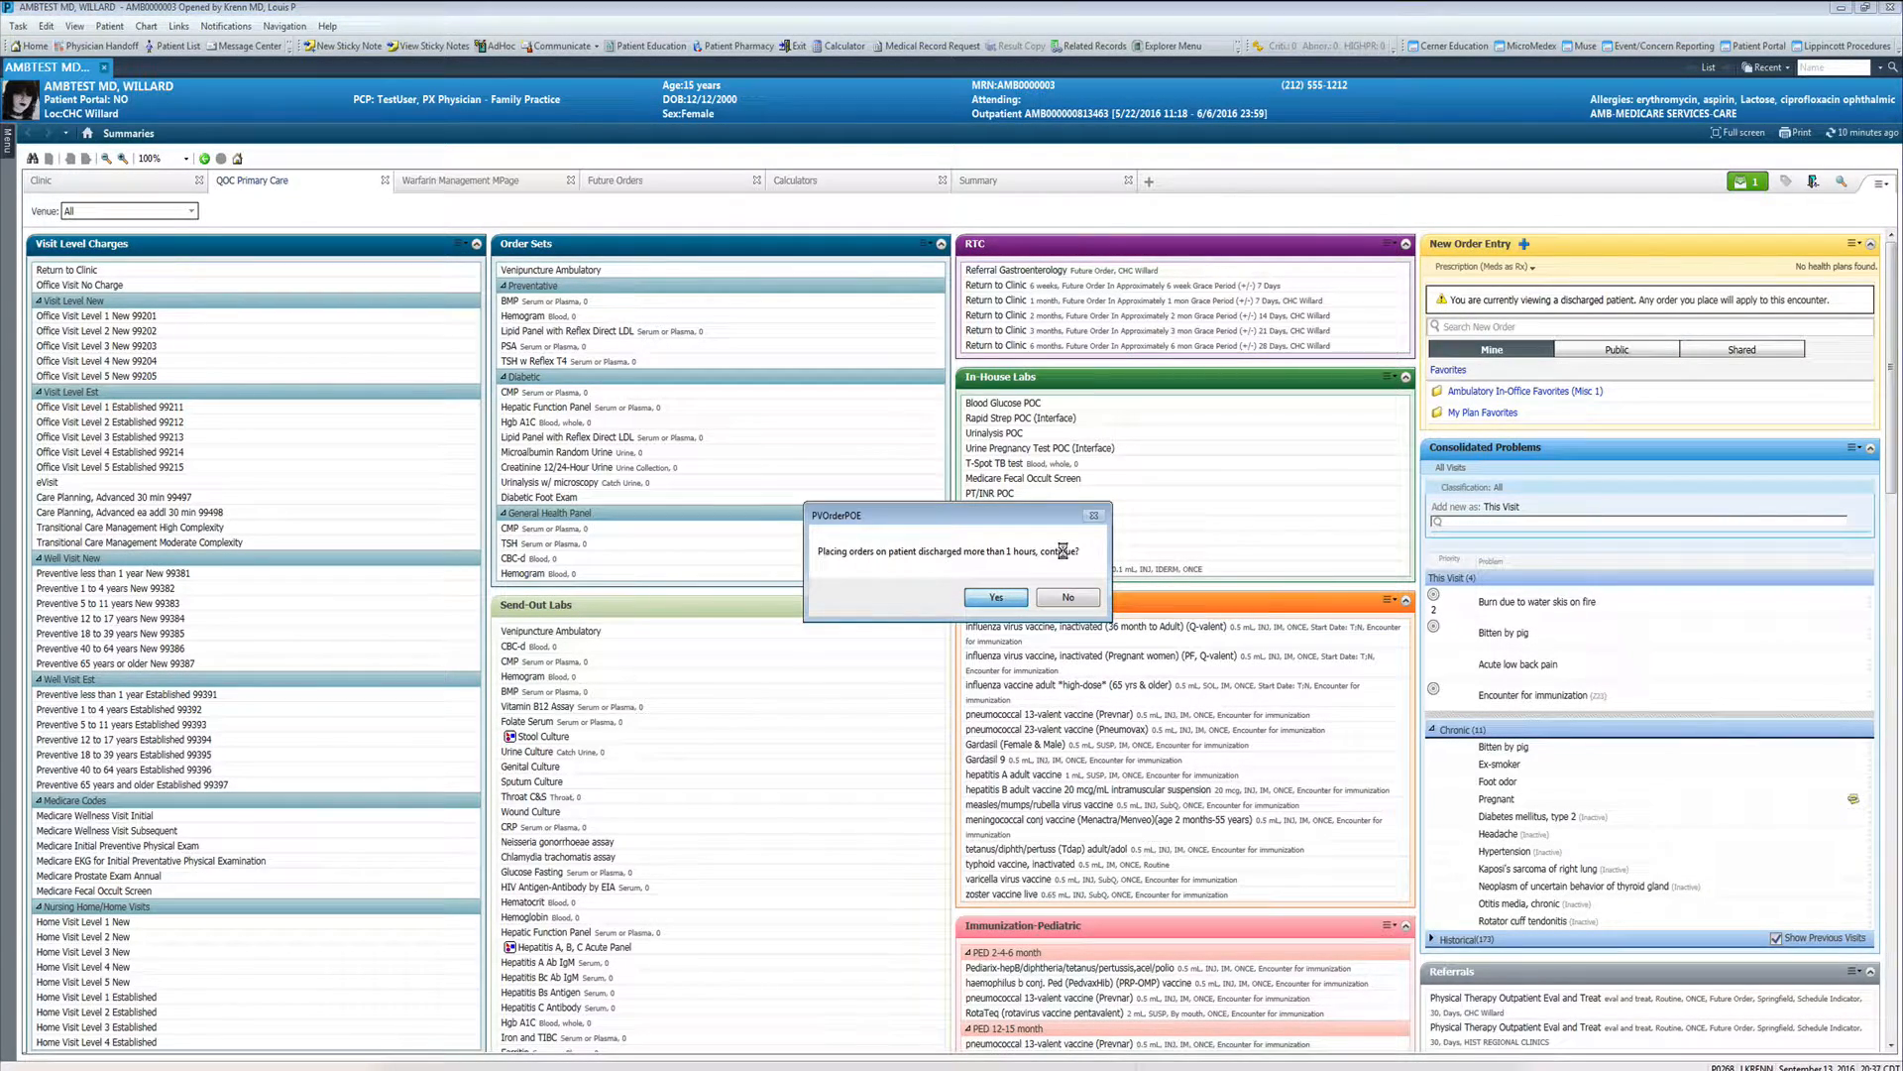
{"action": "key", "text": "Return"}
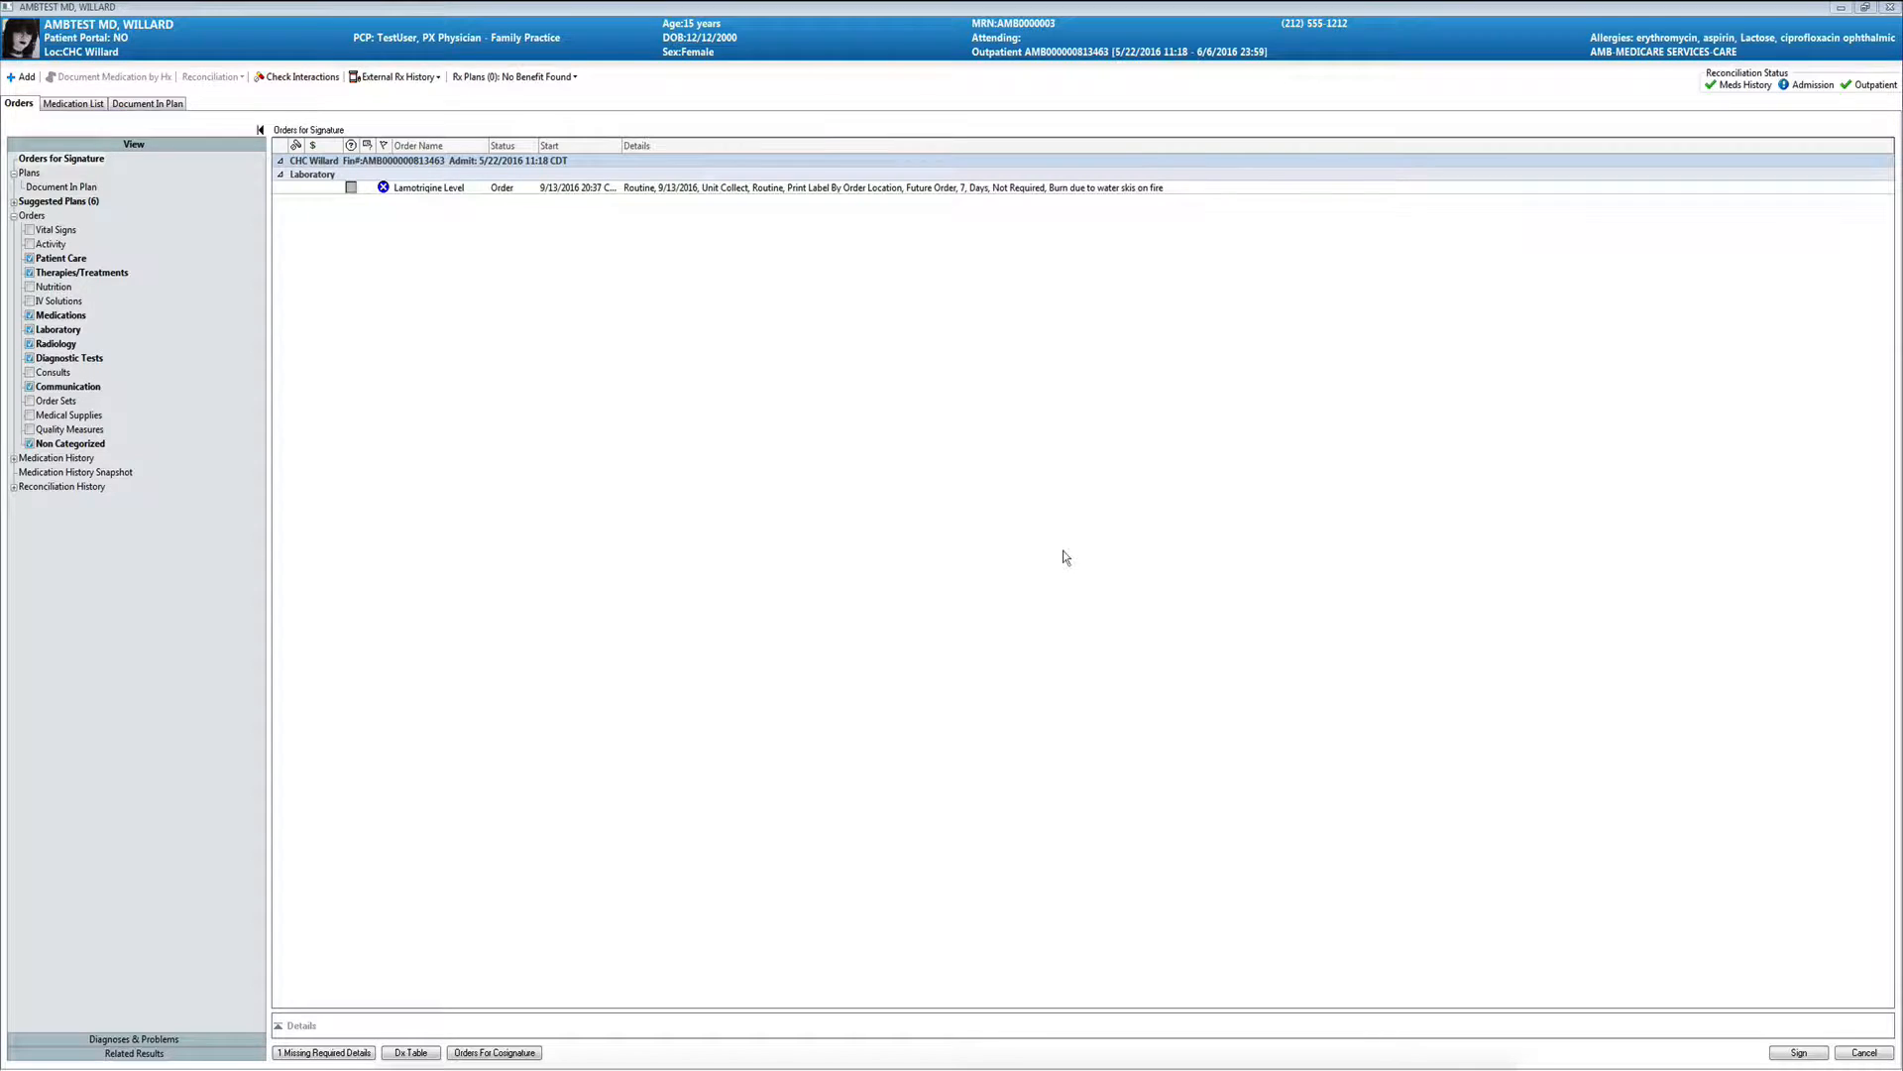
{"action": "left_click", "coordinate": [452, 188]}
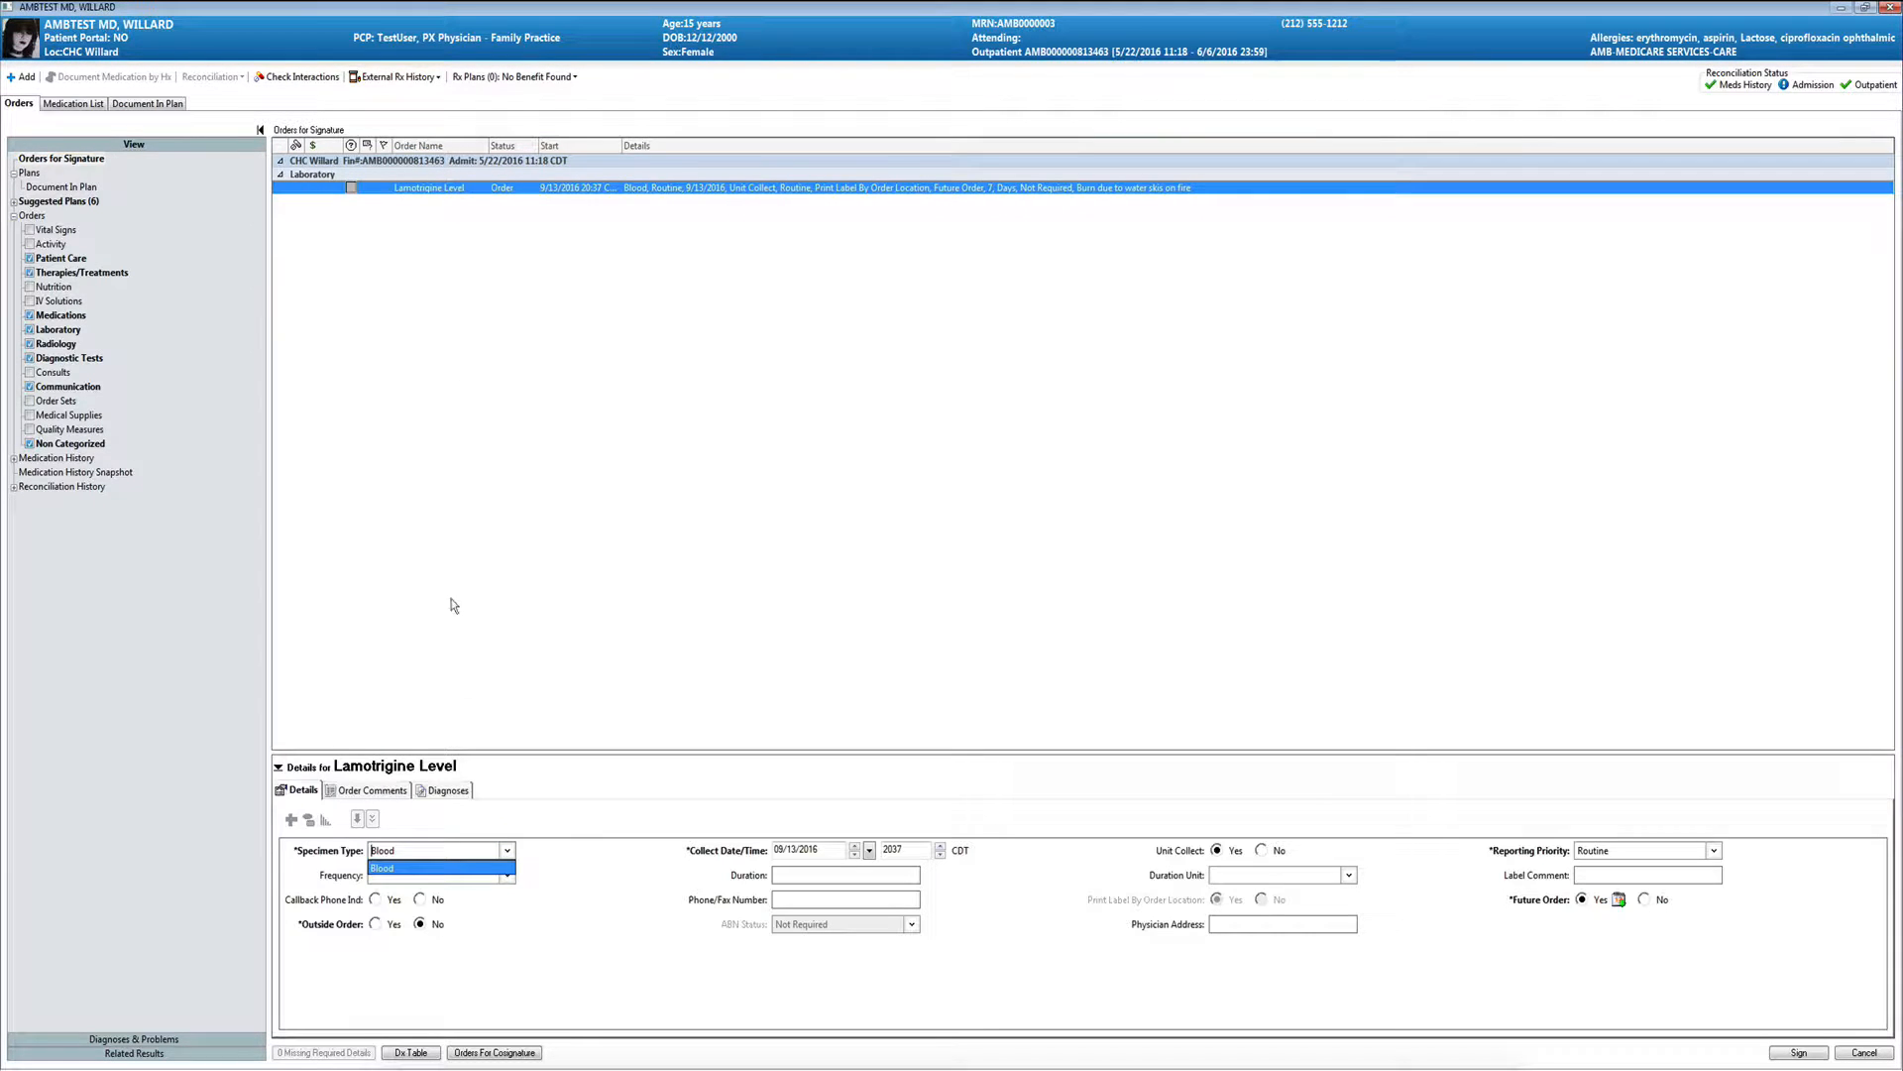
{"action": "left_click", "coordinate": [446, 868]}
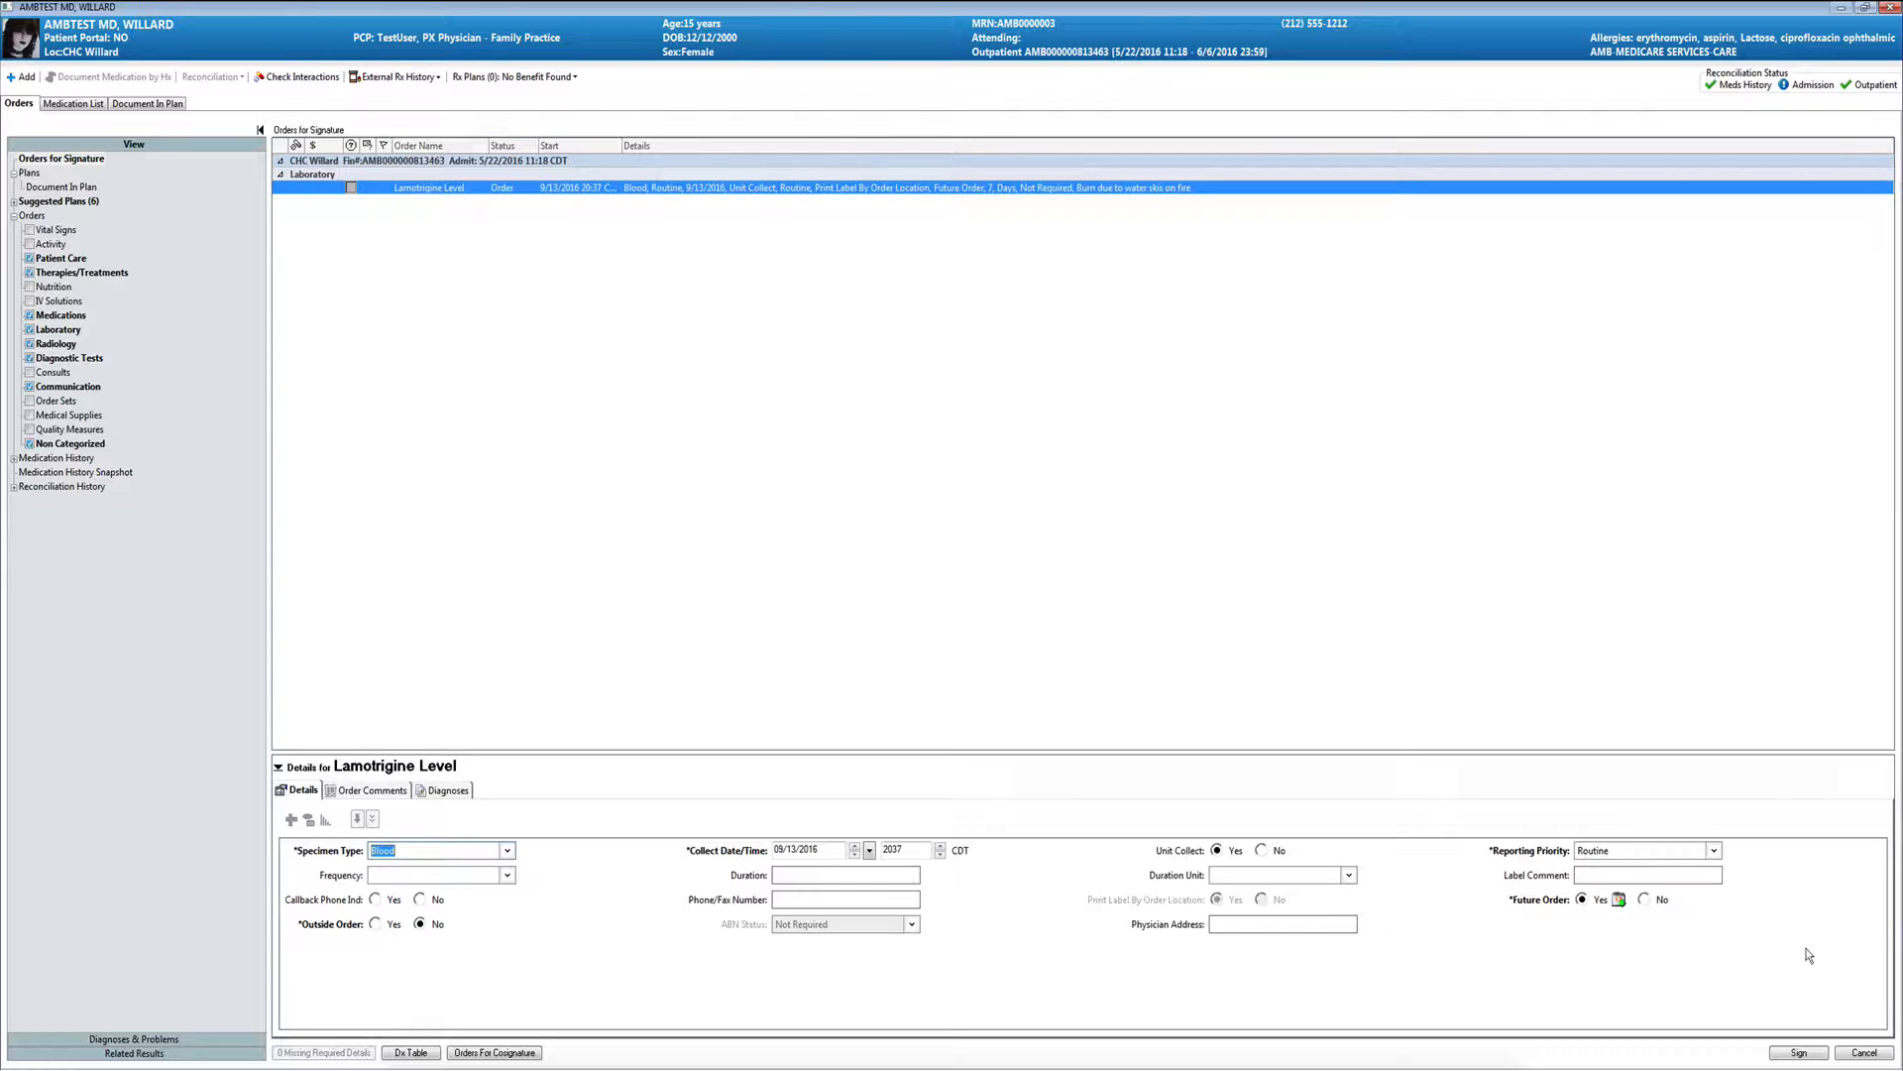
{"action": "left_click", "coordinate": [1799, 1052]}
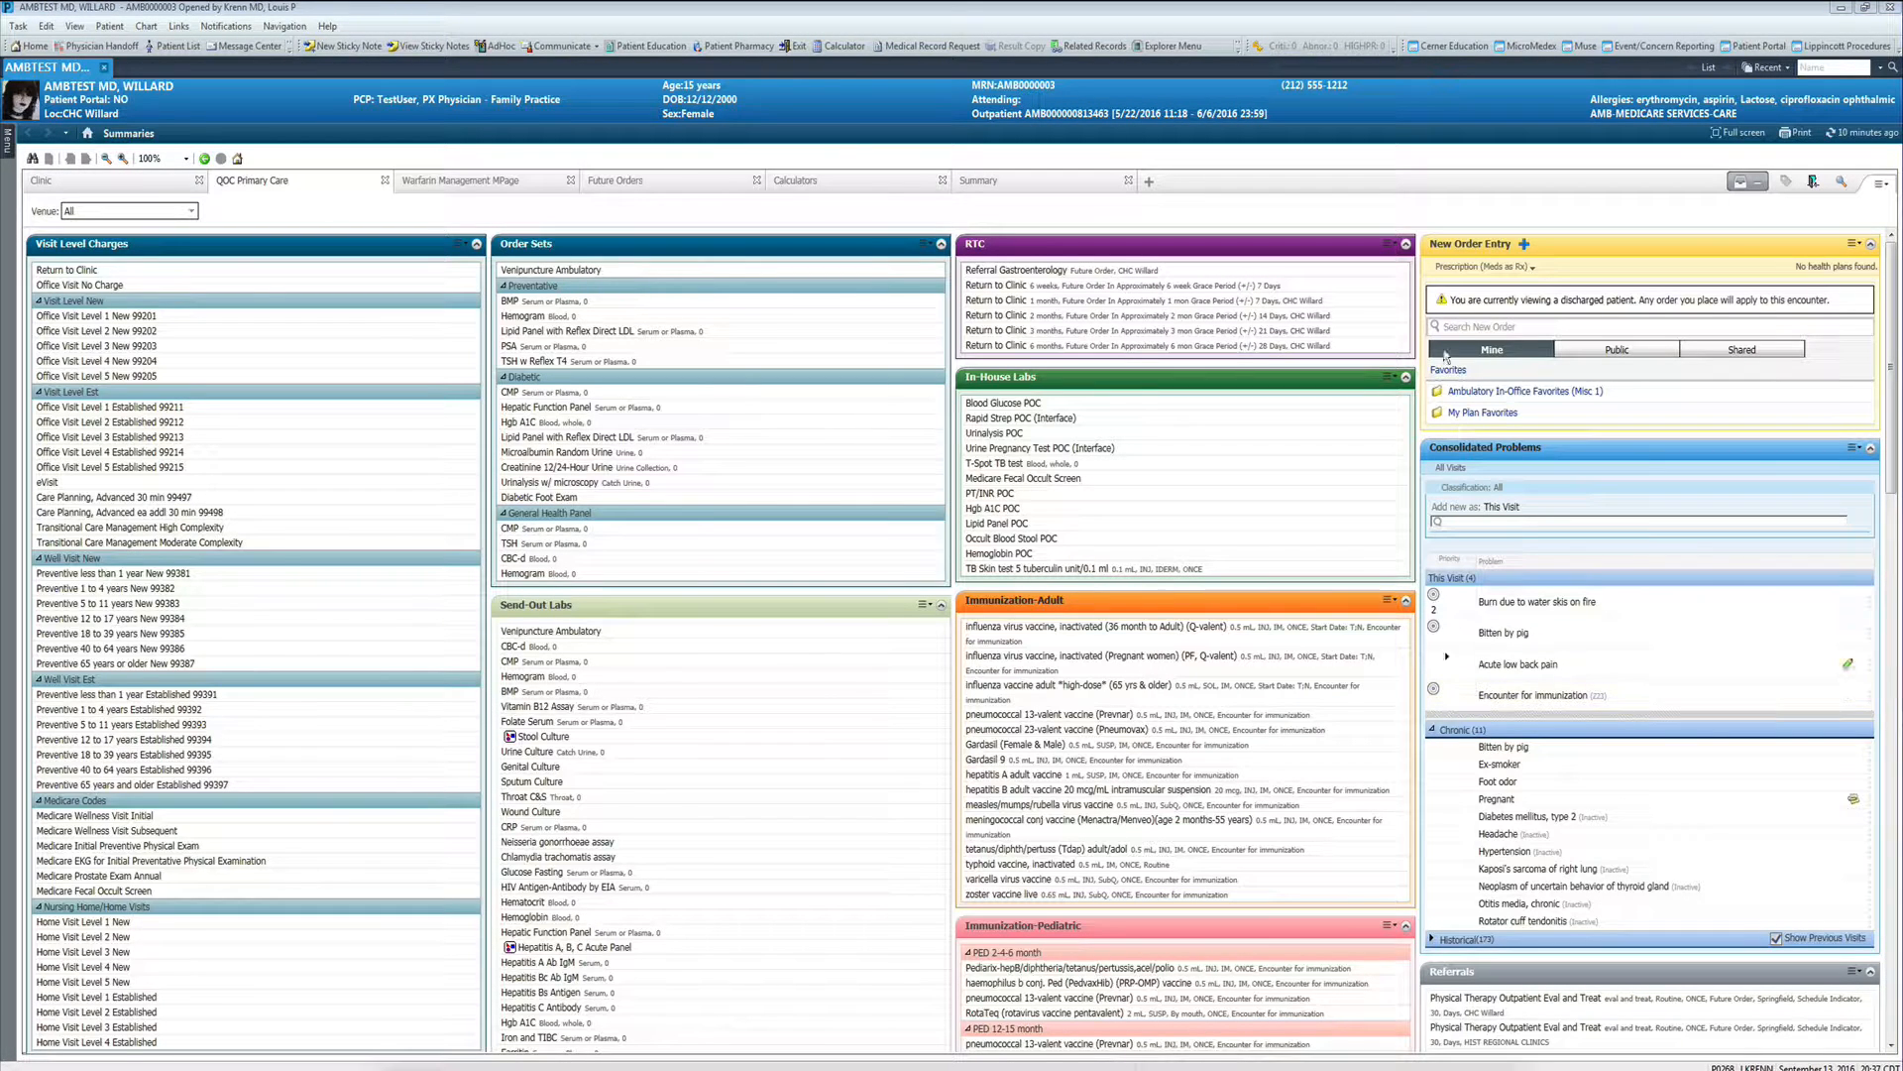
- Add a new order for amoxicillin 500 mg oral tablet and associate it with the Bitten by pig diagnosis
{"action": "left_click", "coordinate": [1487, 331]}
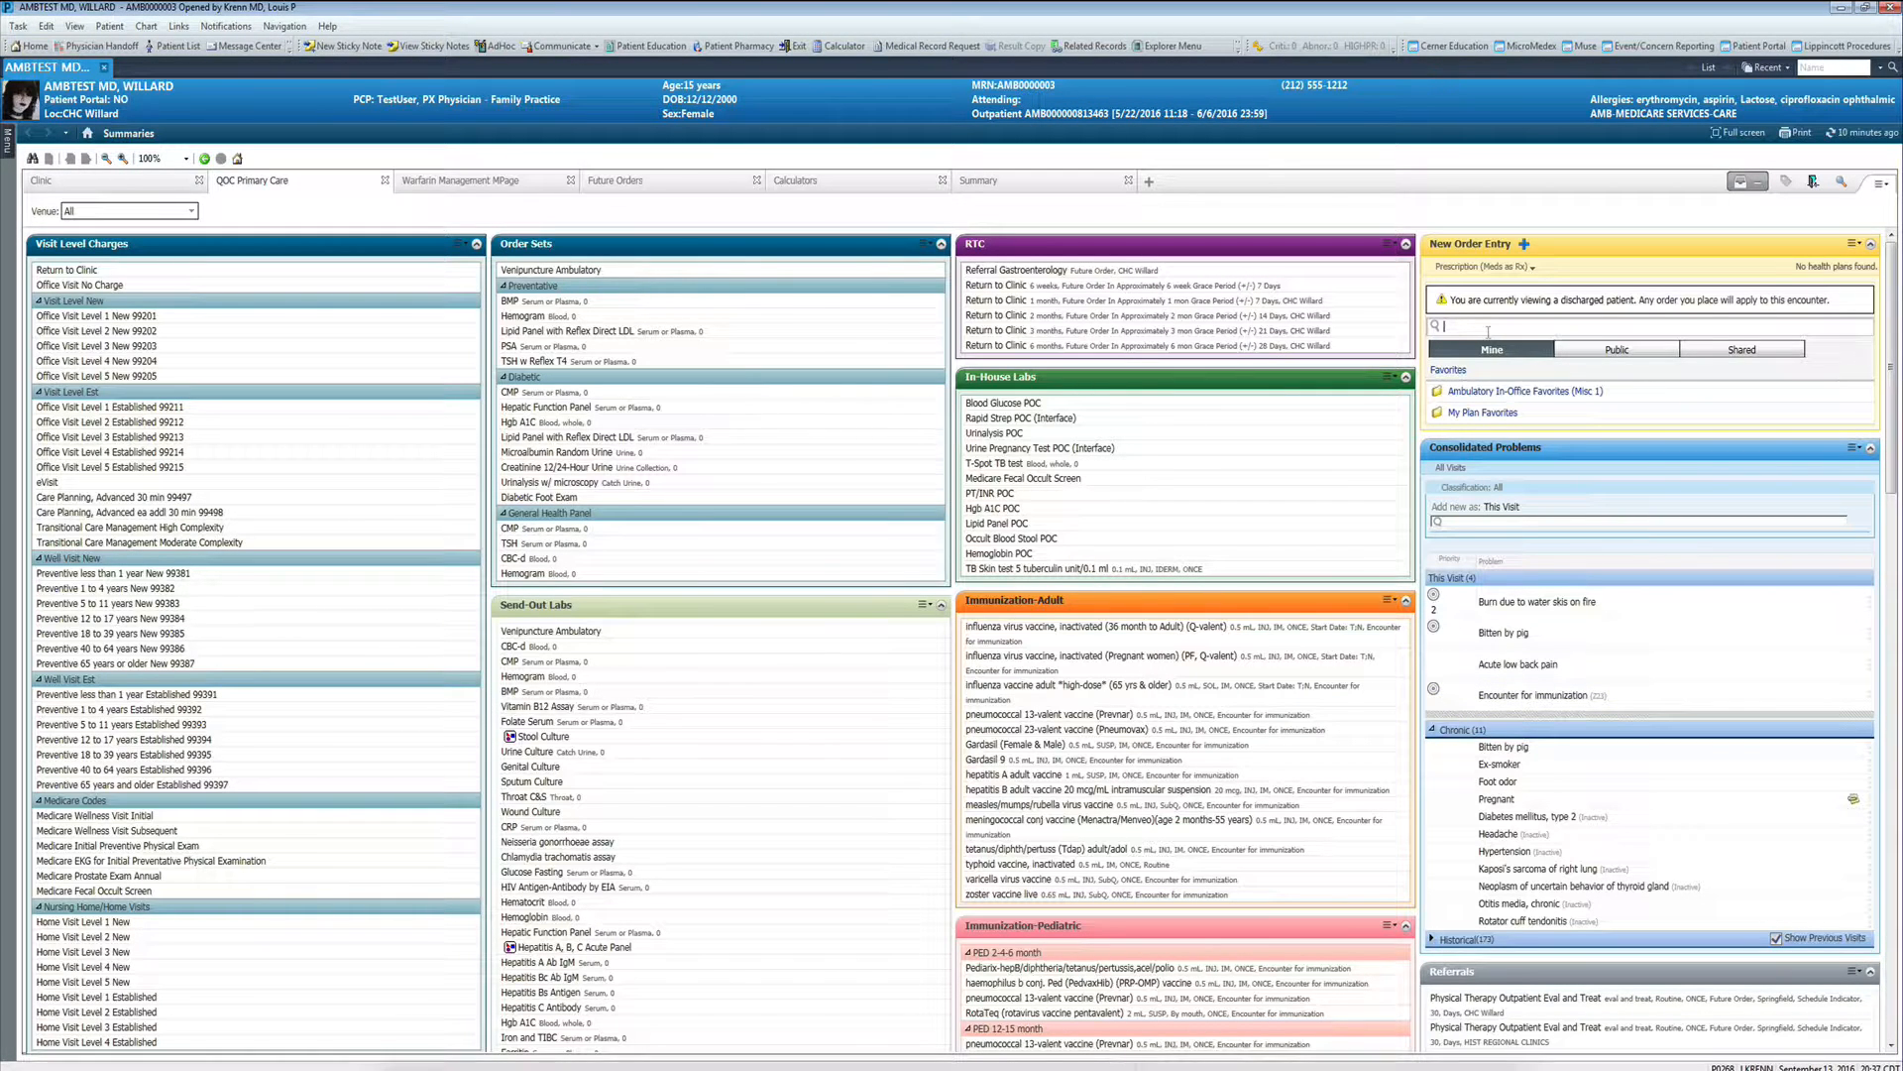
{"action": "type", "text": "a"}
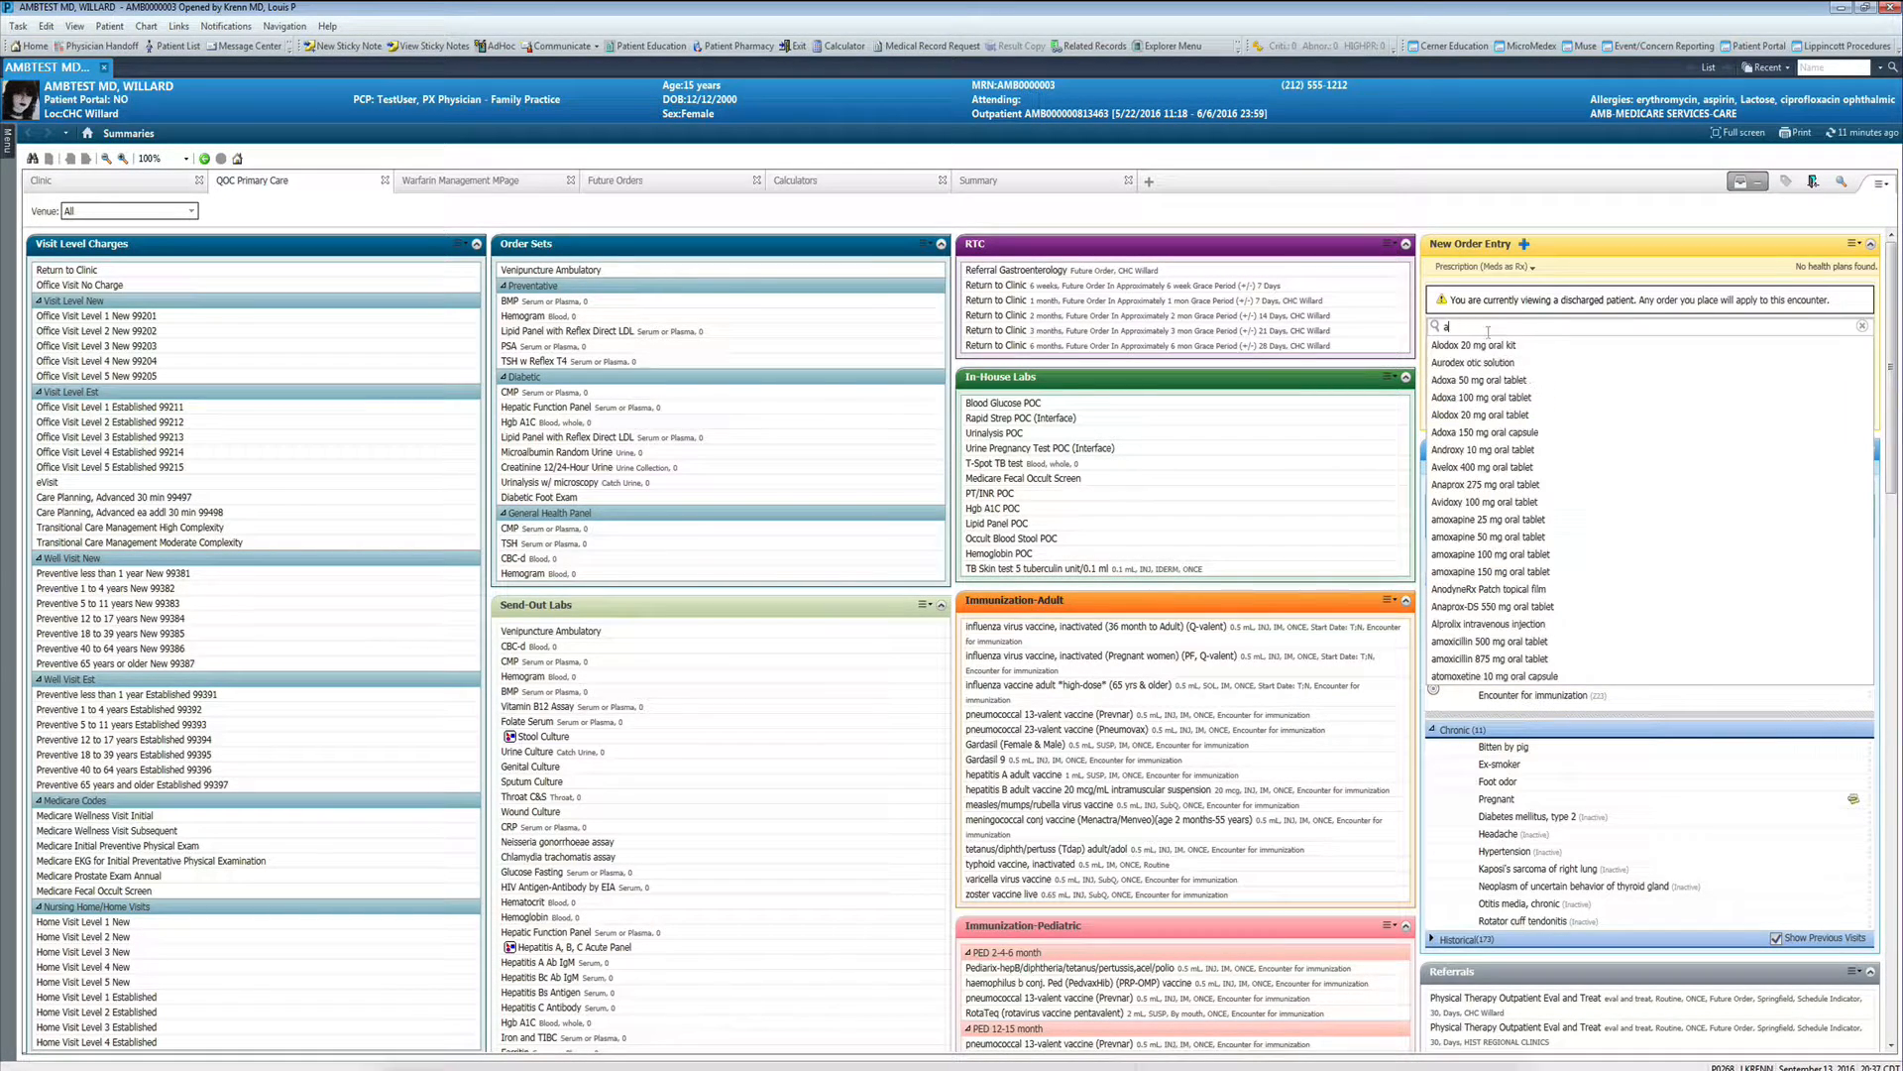
{"action": "type", "text": "moxi"}
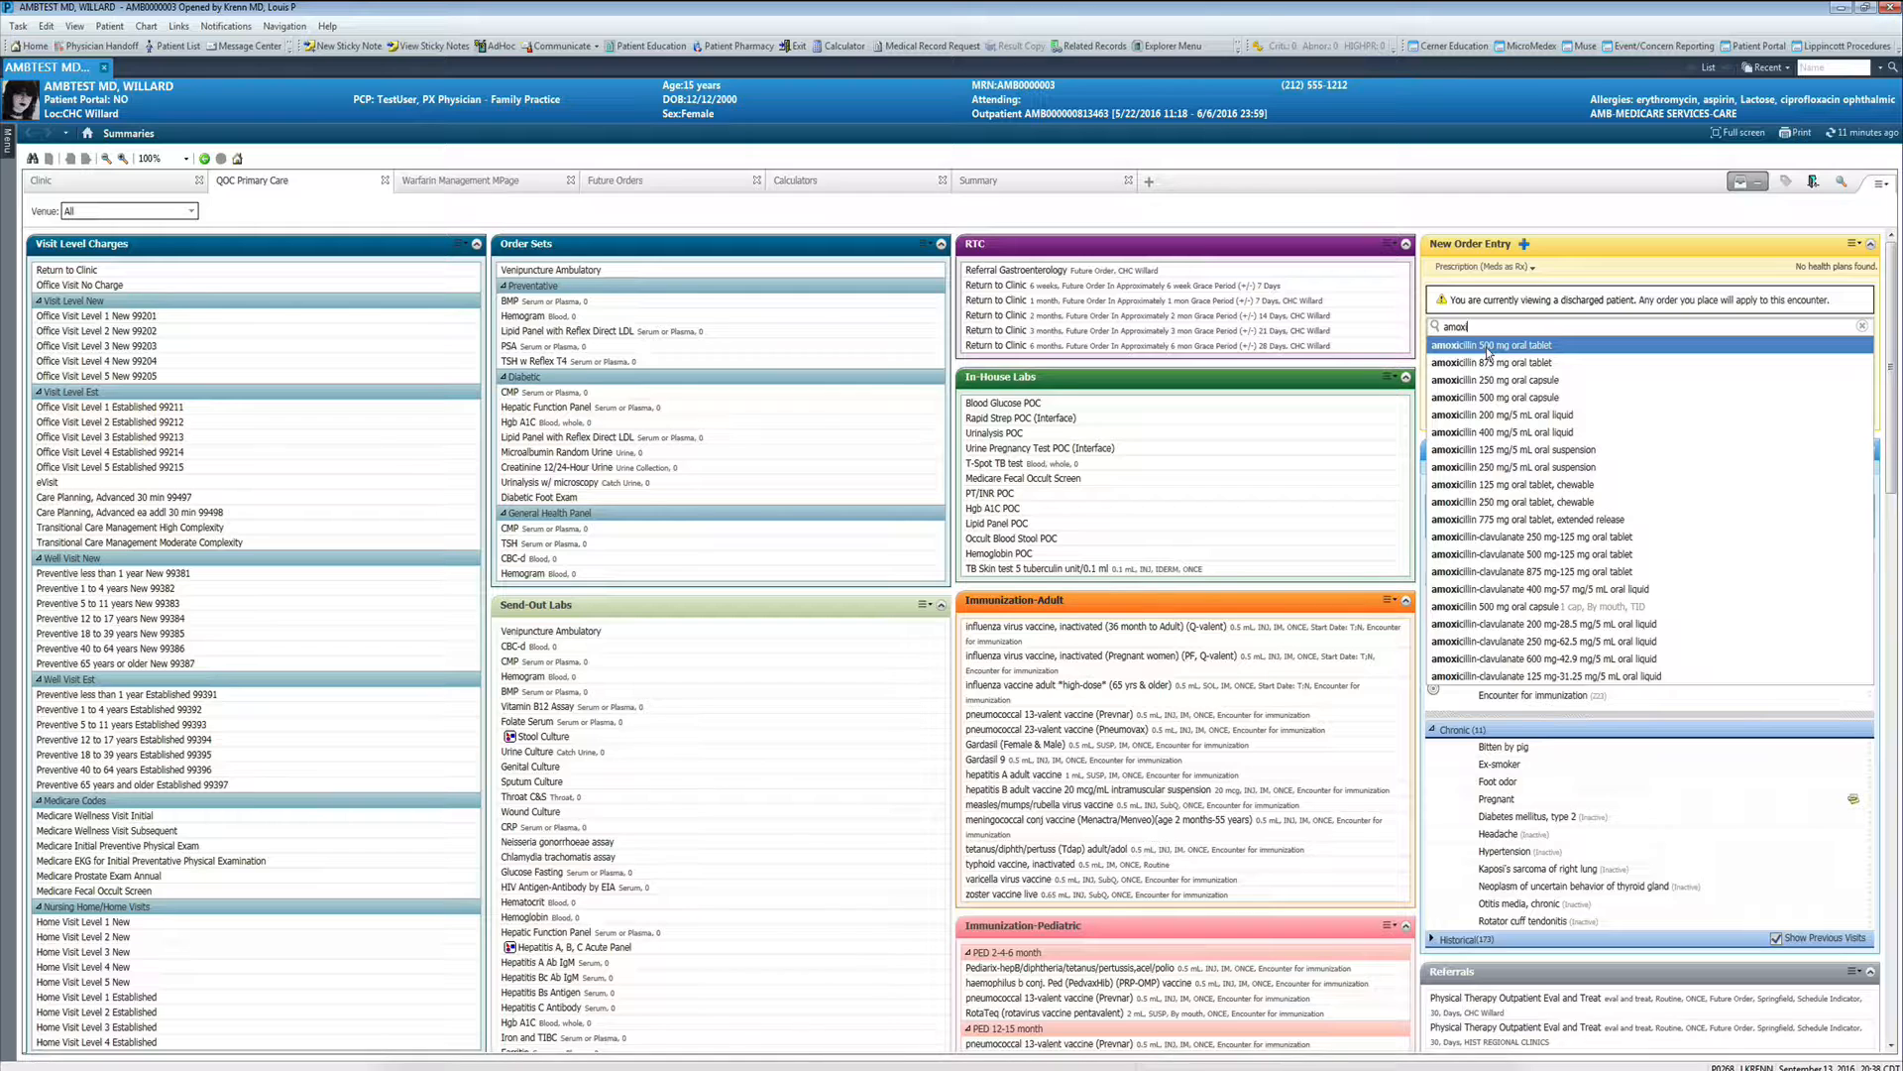
{"action": "left_click", "coordinate": [1487, 351]}
{"action": "left_click", "coordinate": [1749, 182]}
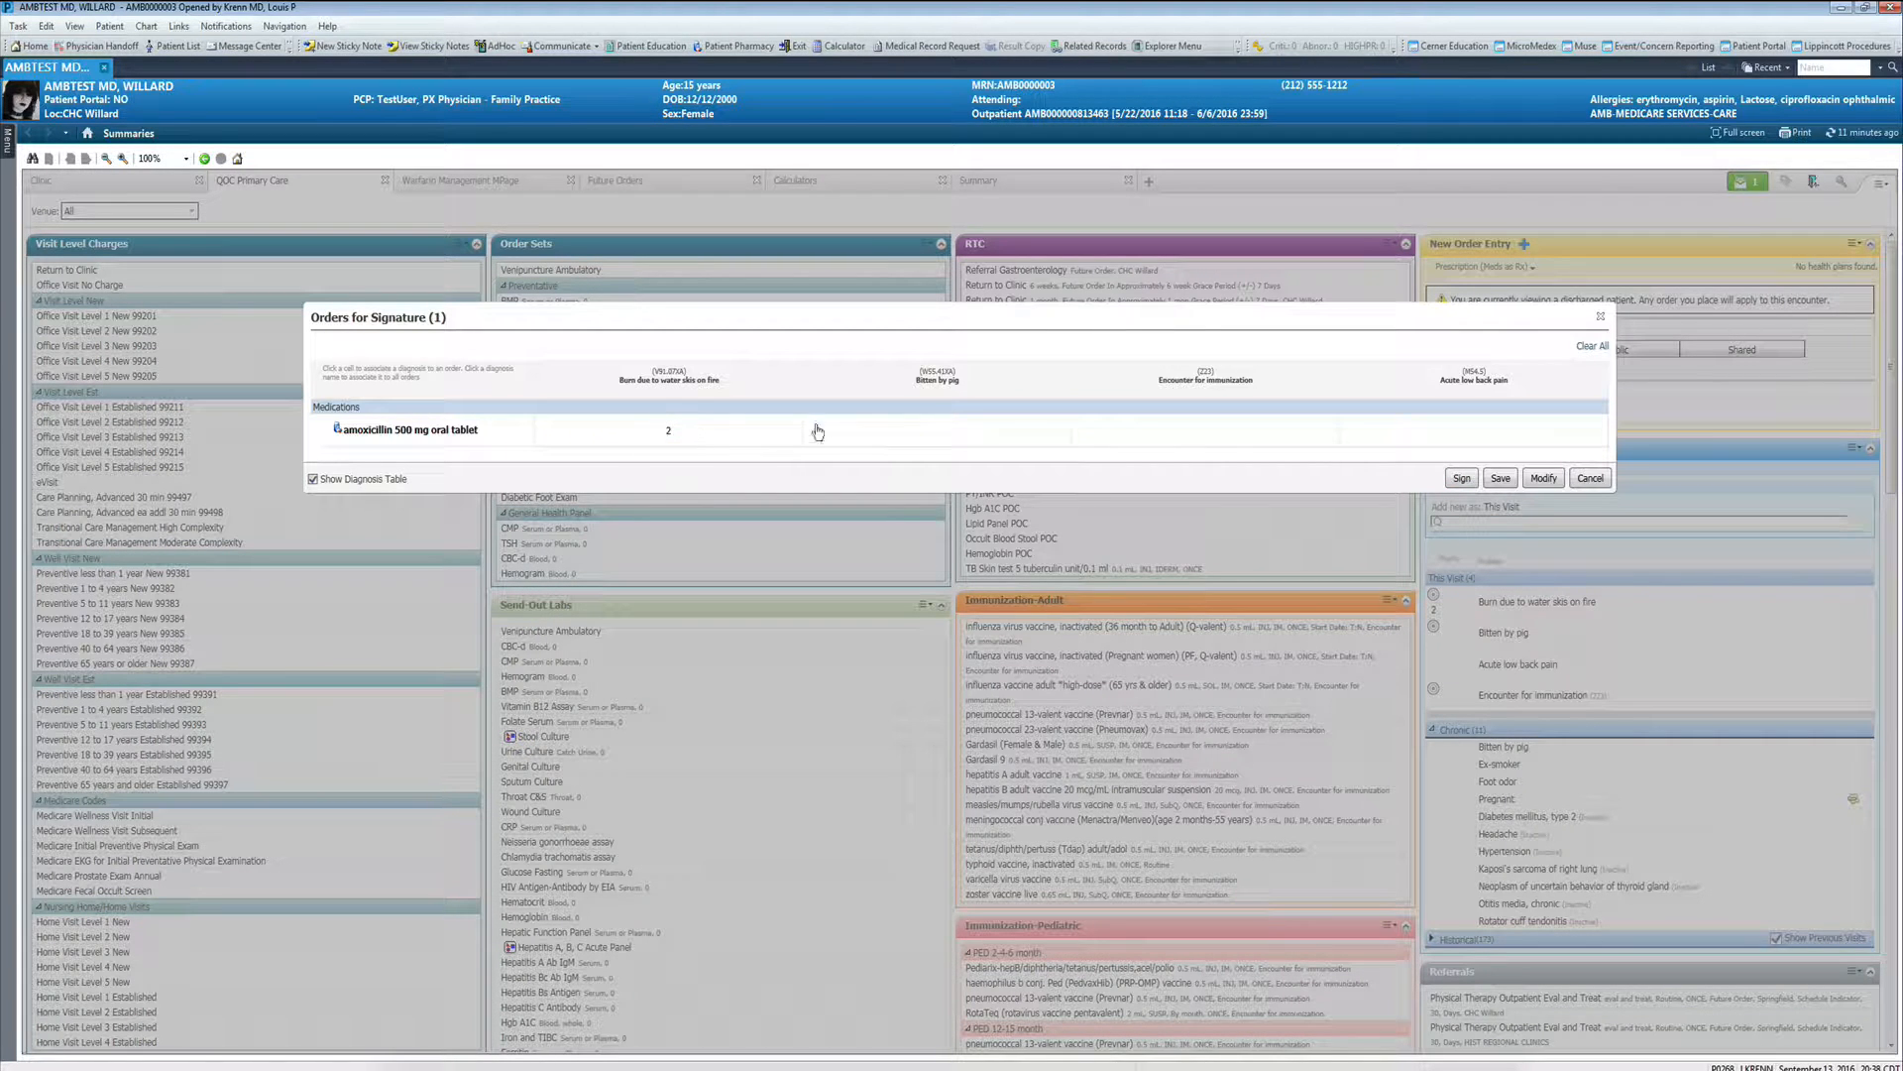
{"action": "left_click", "coordinate": [958, 432]}
- Modify the amoxicillin order to use 1 tab by mouth TID for 10 days, 30 tab, and open its diagnoses
{"action": "left_click", "coordinate": [1535, 480]}
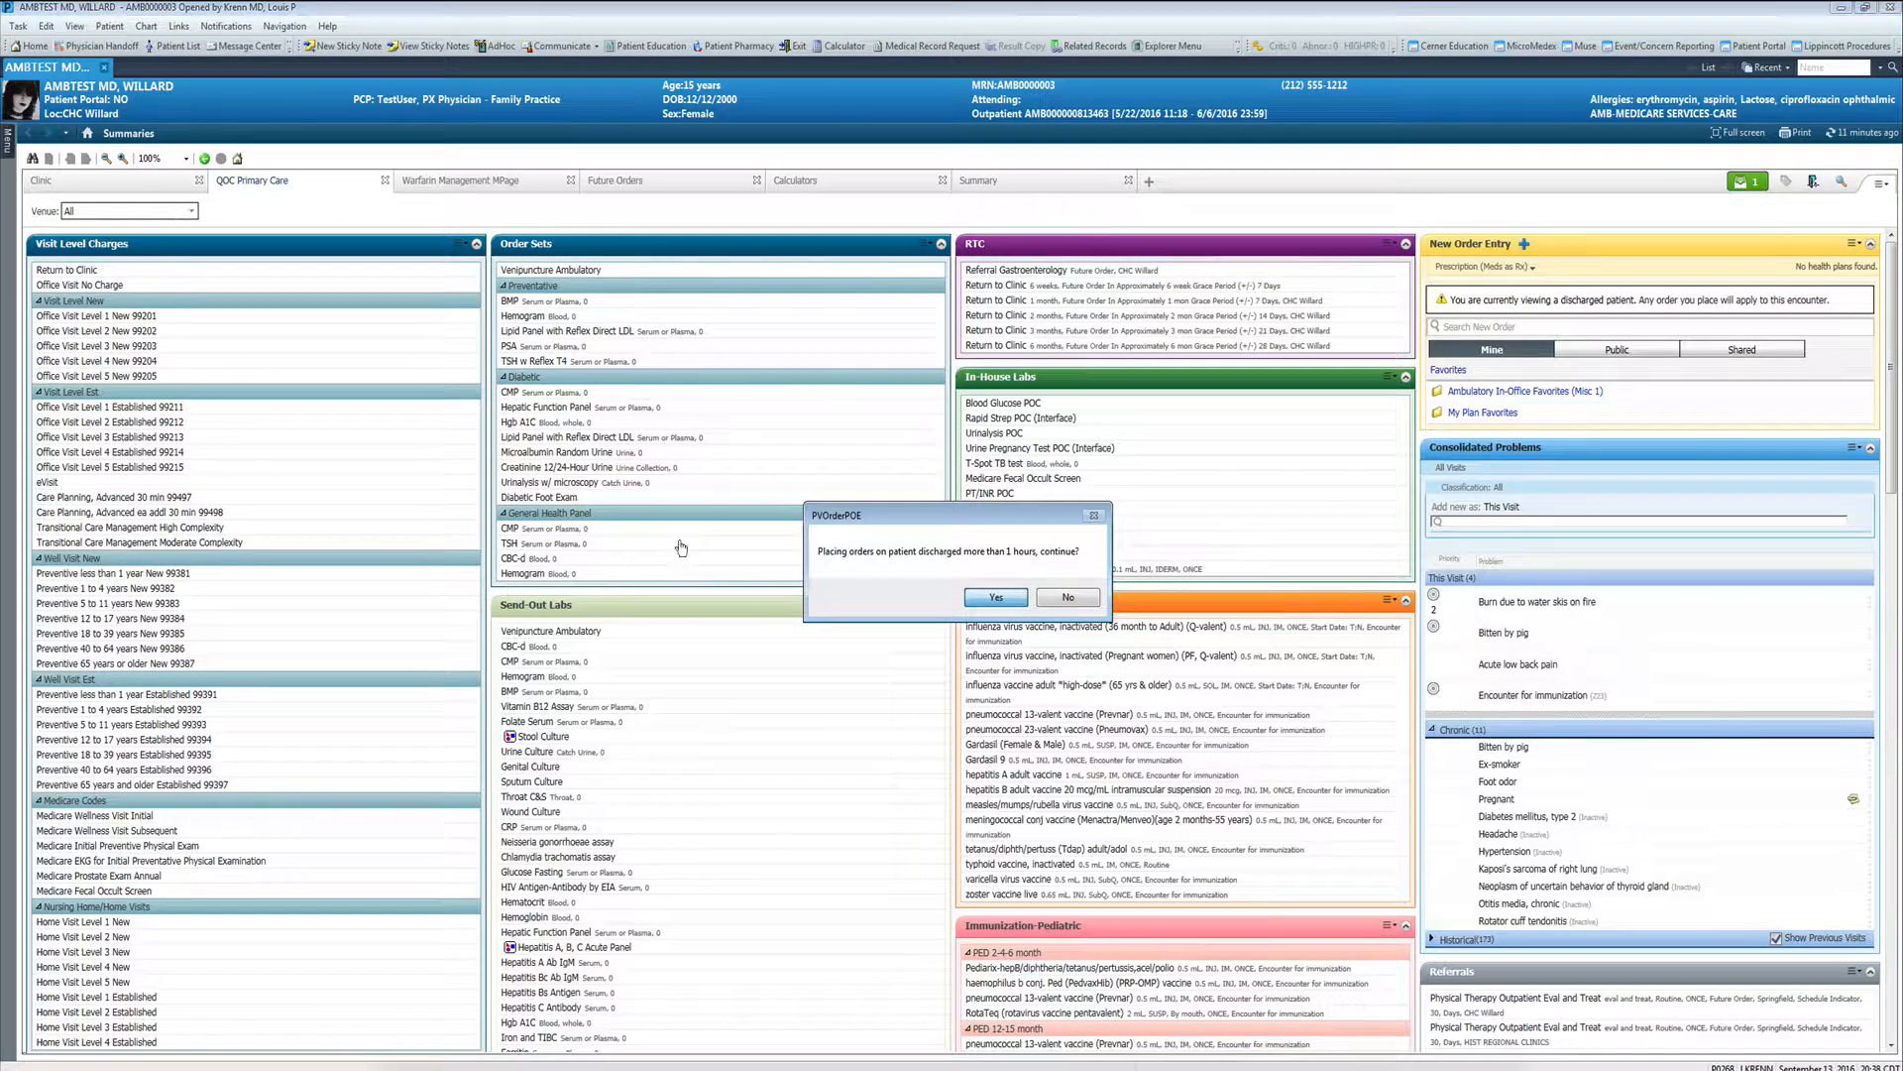
{"action": "key", "text": "Return"}
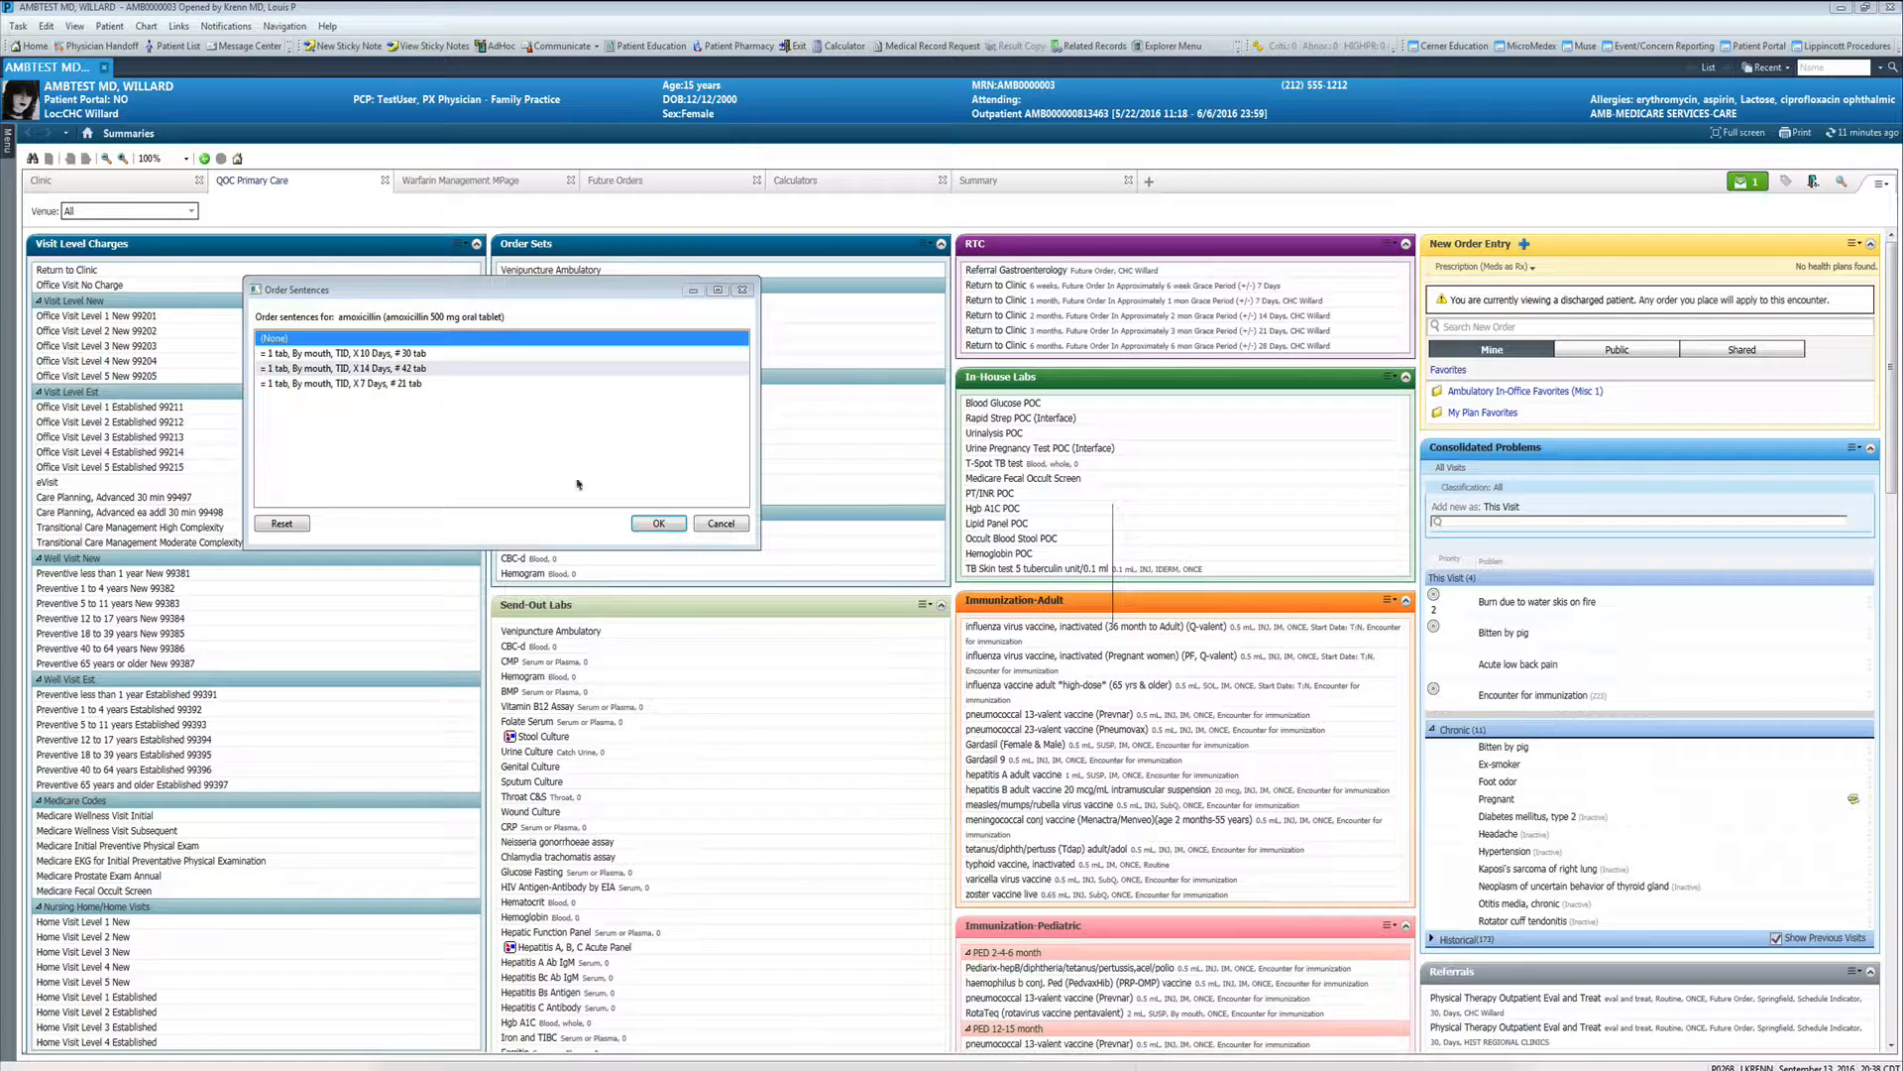
{"action": "left_click", "coordinate": [374, 354]}
{"action": "left_click", "coordinate": [668, 528]}
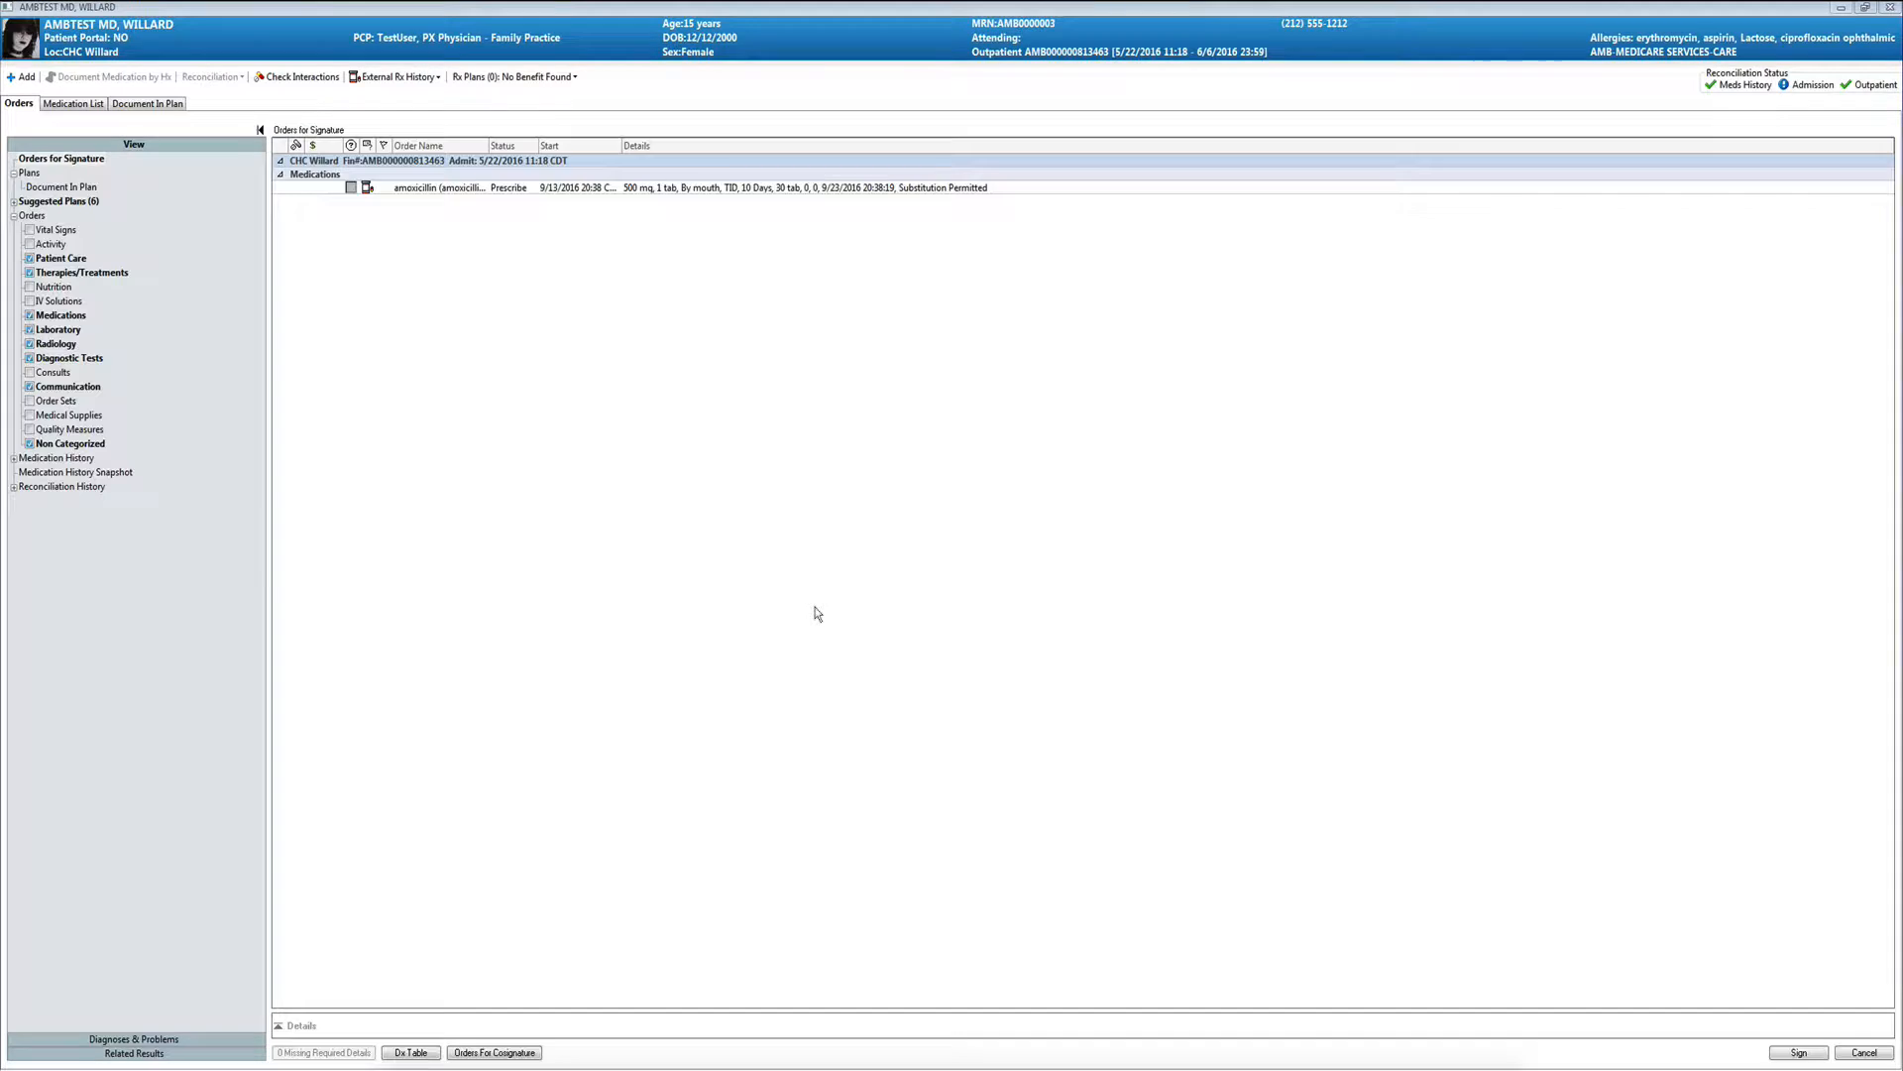
{"action": "left_click", "coordinate": [433, 188]}
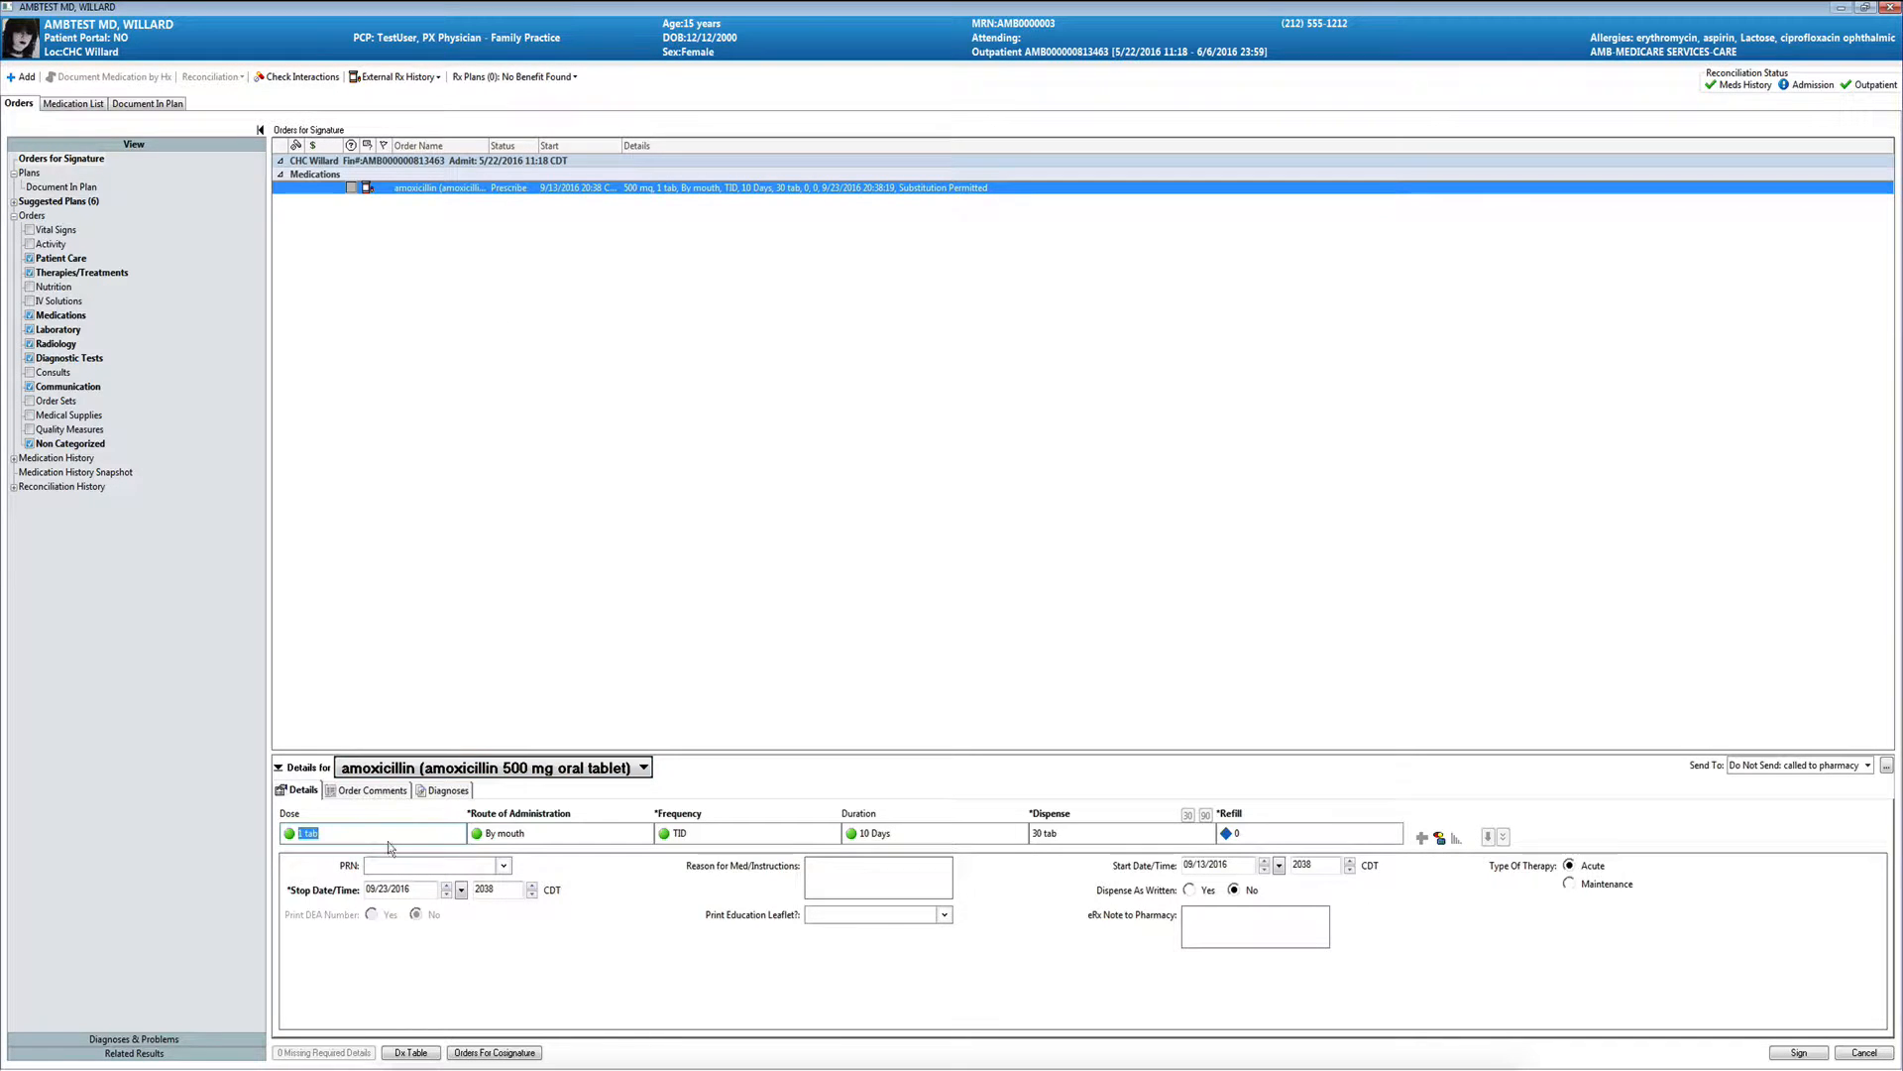
{"action": "left_click", "coordinate": [447, 791]}
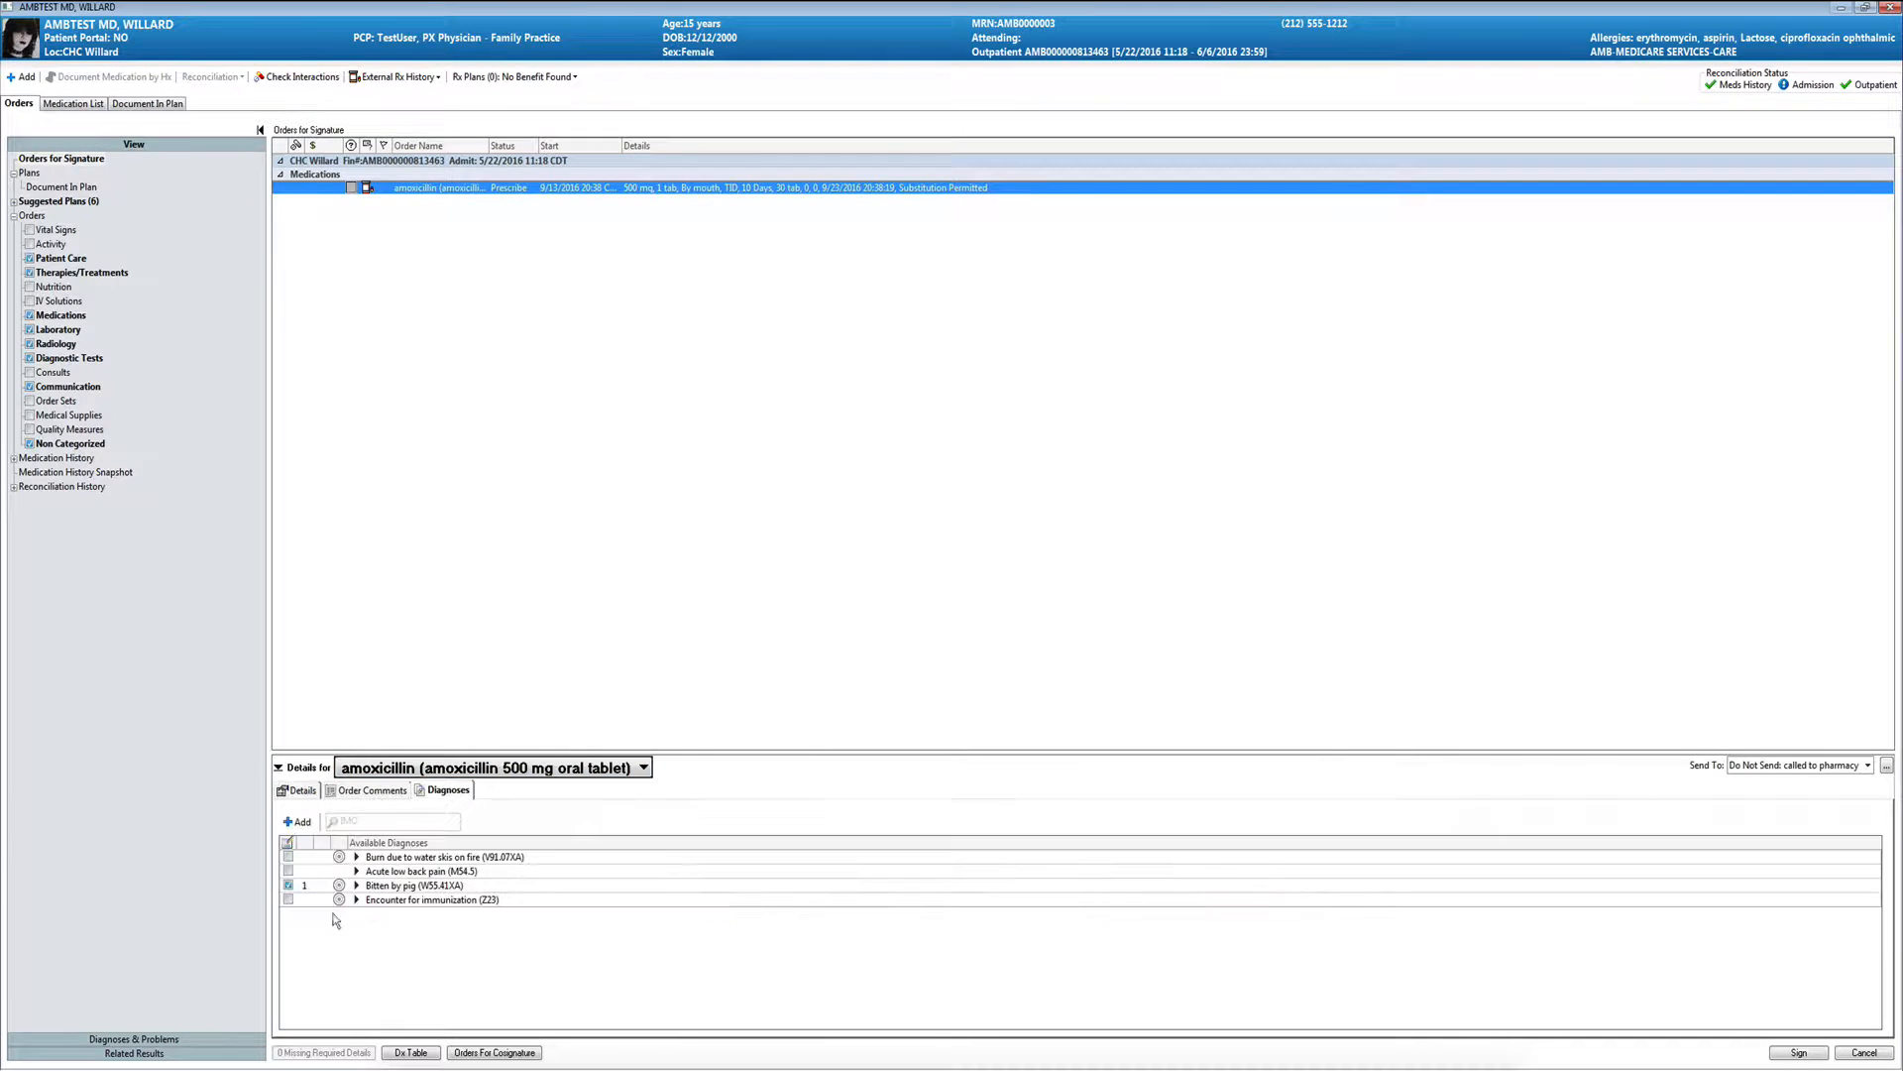
- Return to the amoxicillin order's details and route the prescription to Walgreens Drug Store 03690
{"action": "left_click", "coordinate": [313, 797]}
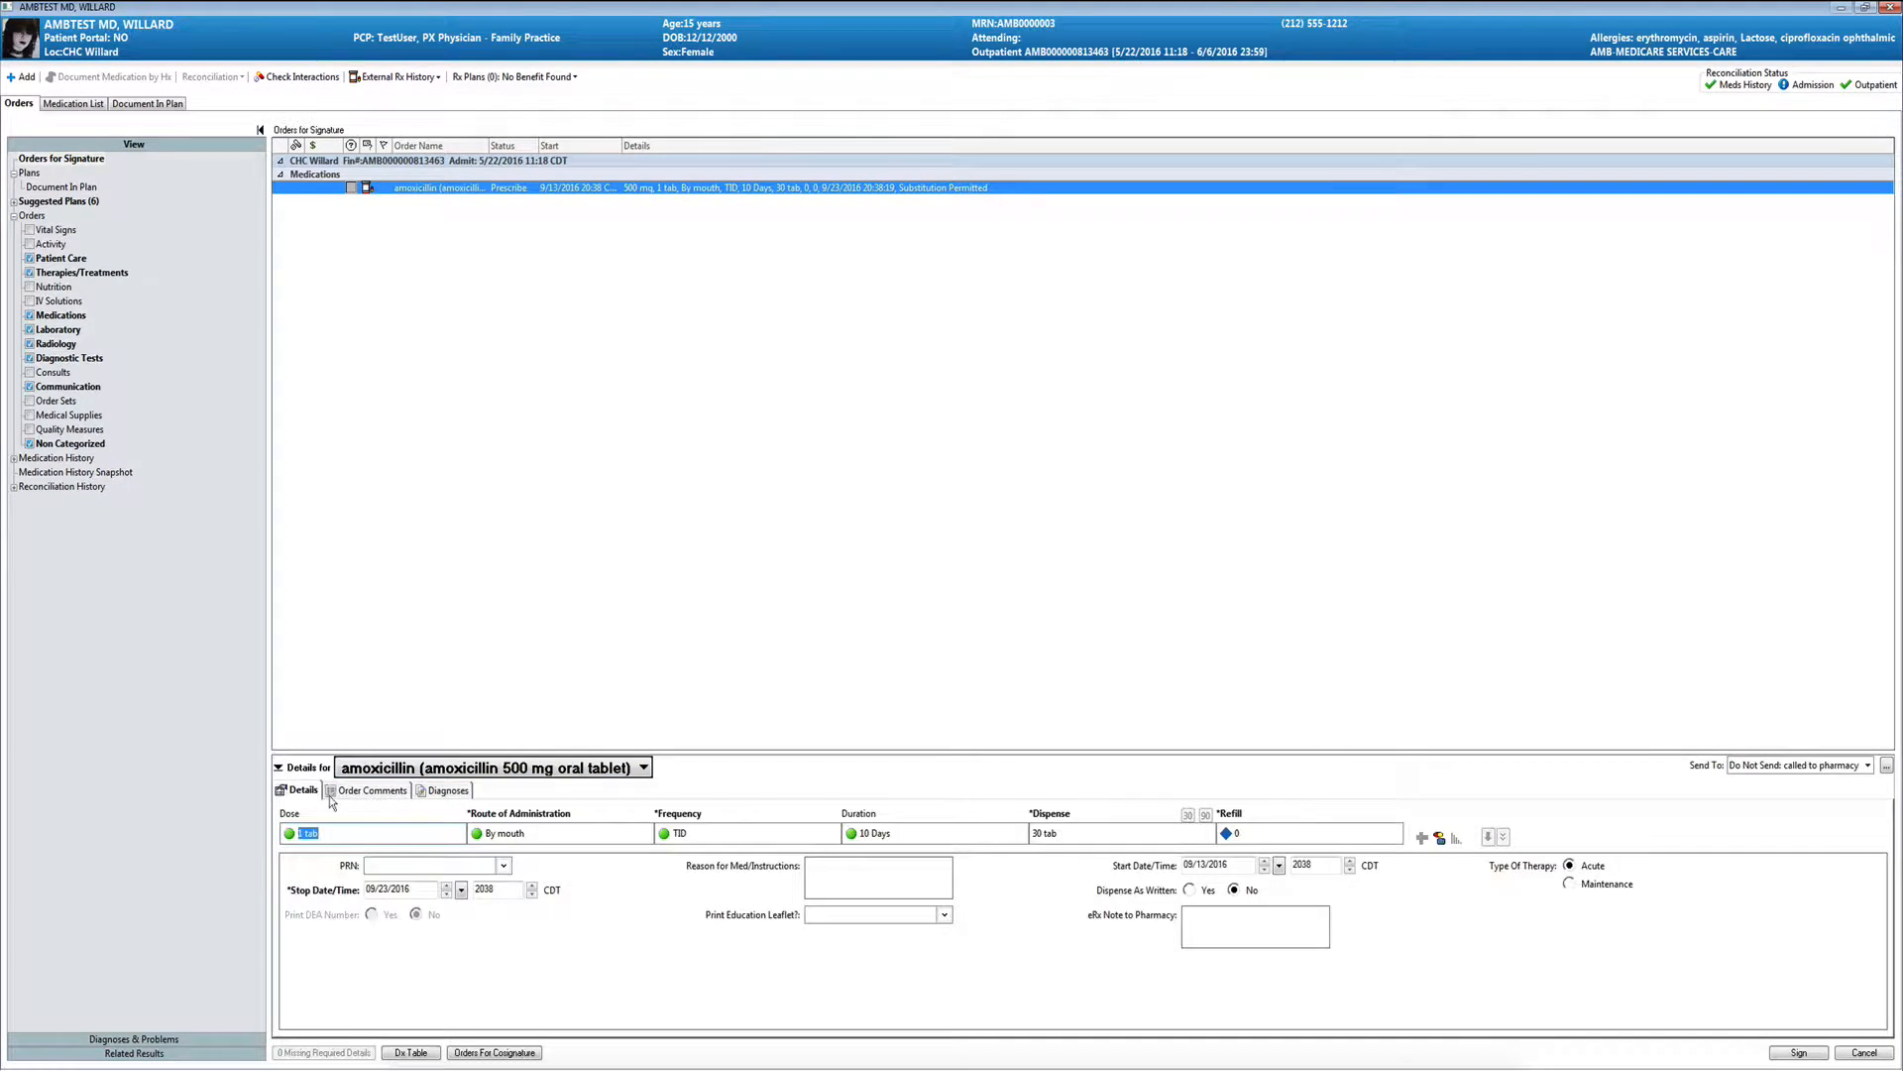
{"action": "left_click", "coordinate": [1742, 768]}
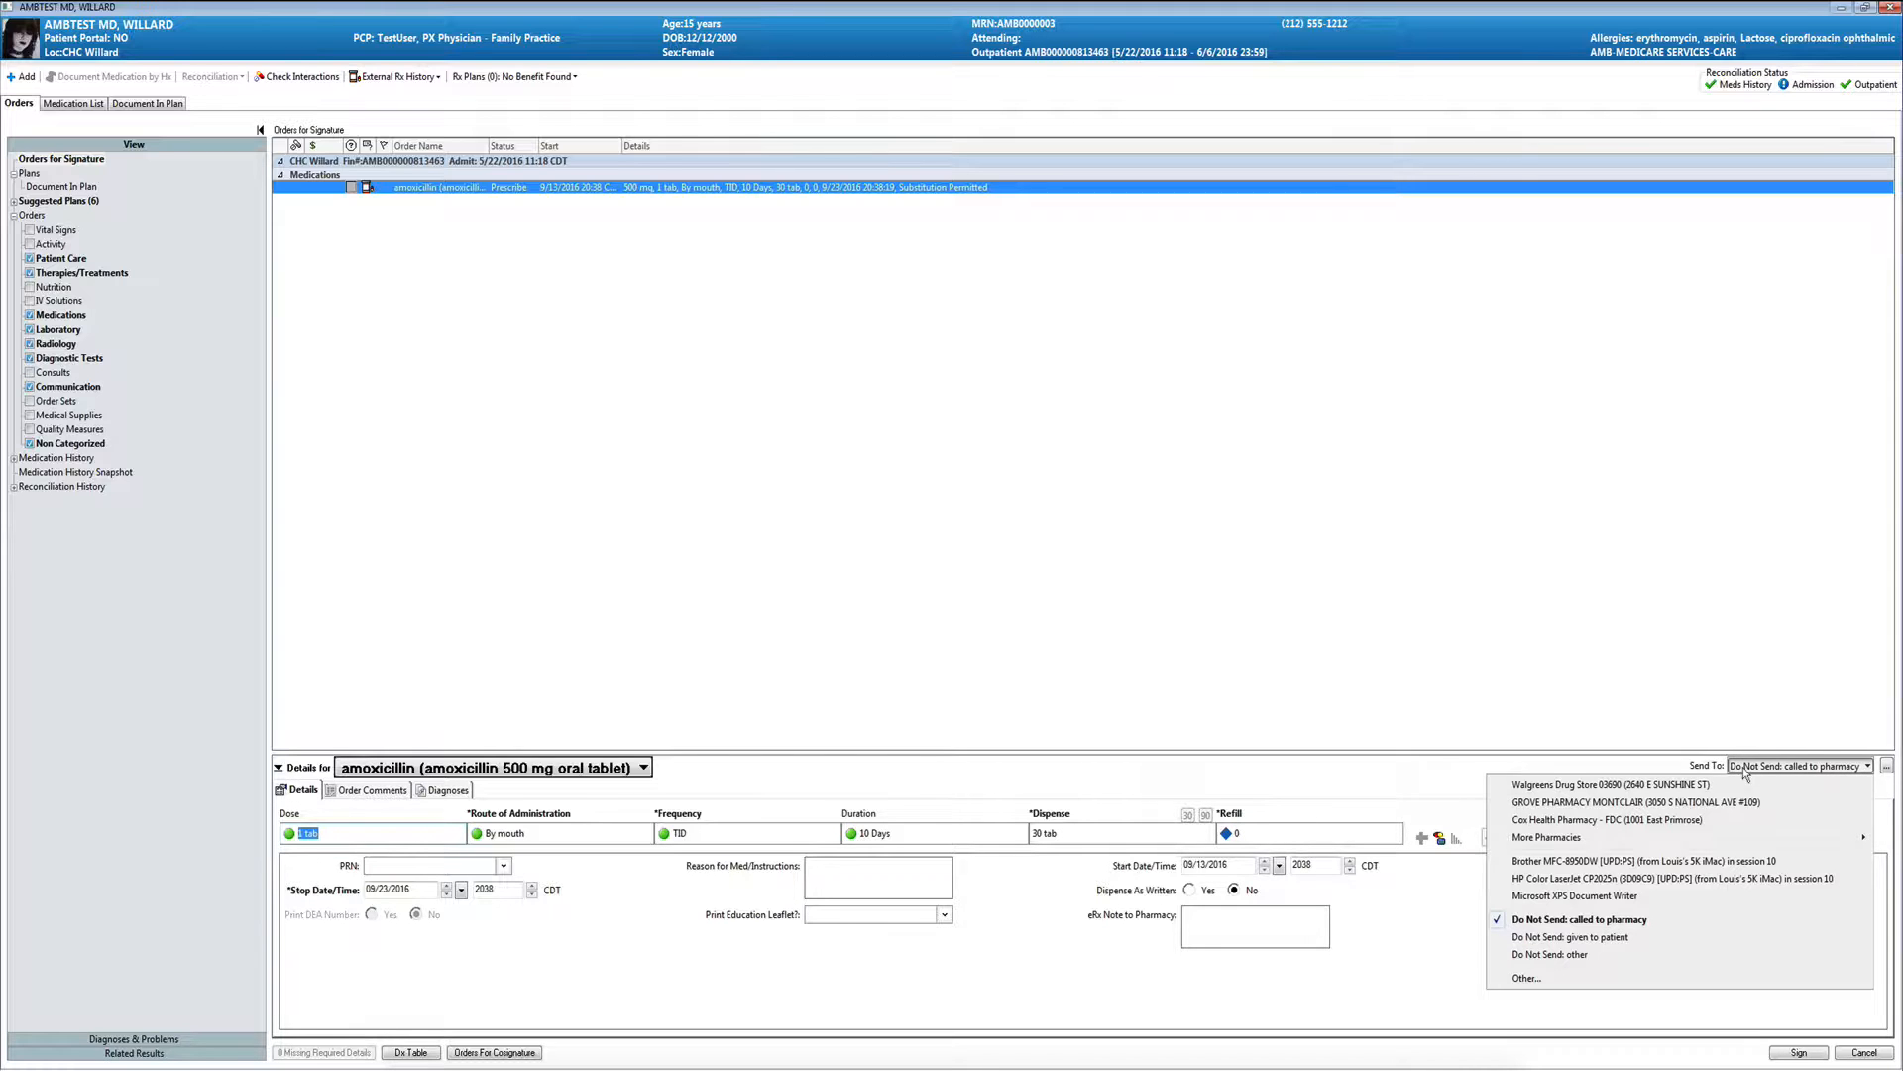
{"action": "left_click", "coordinate": [1576, 784]}
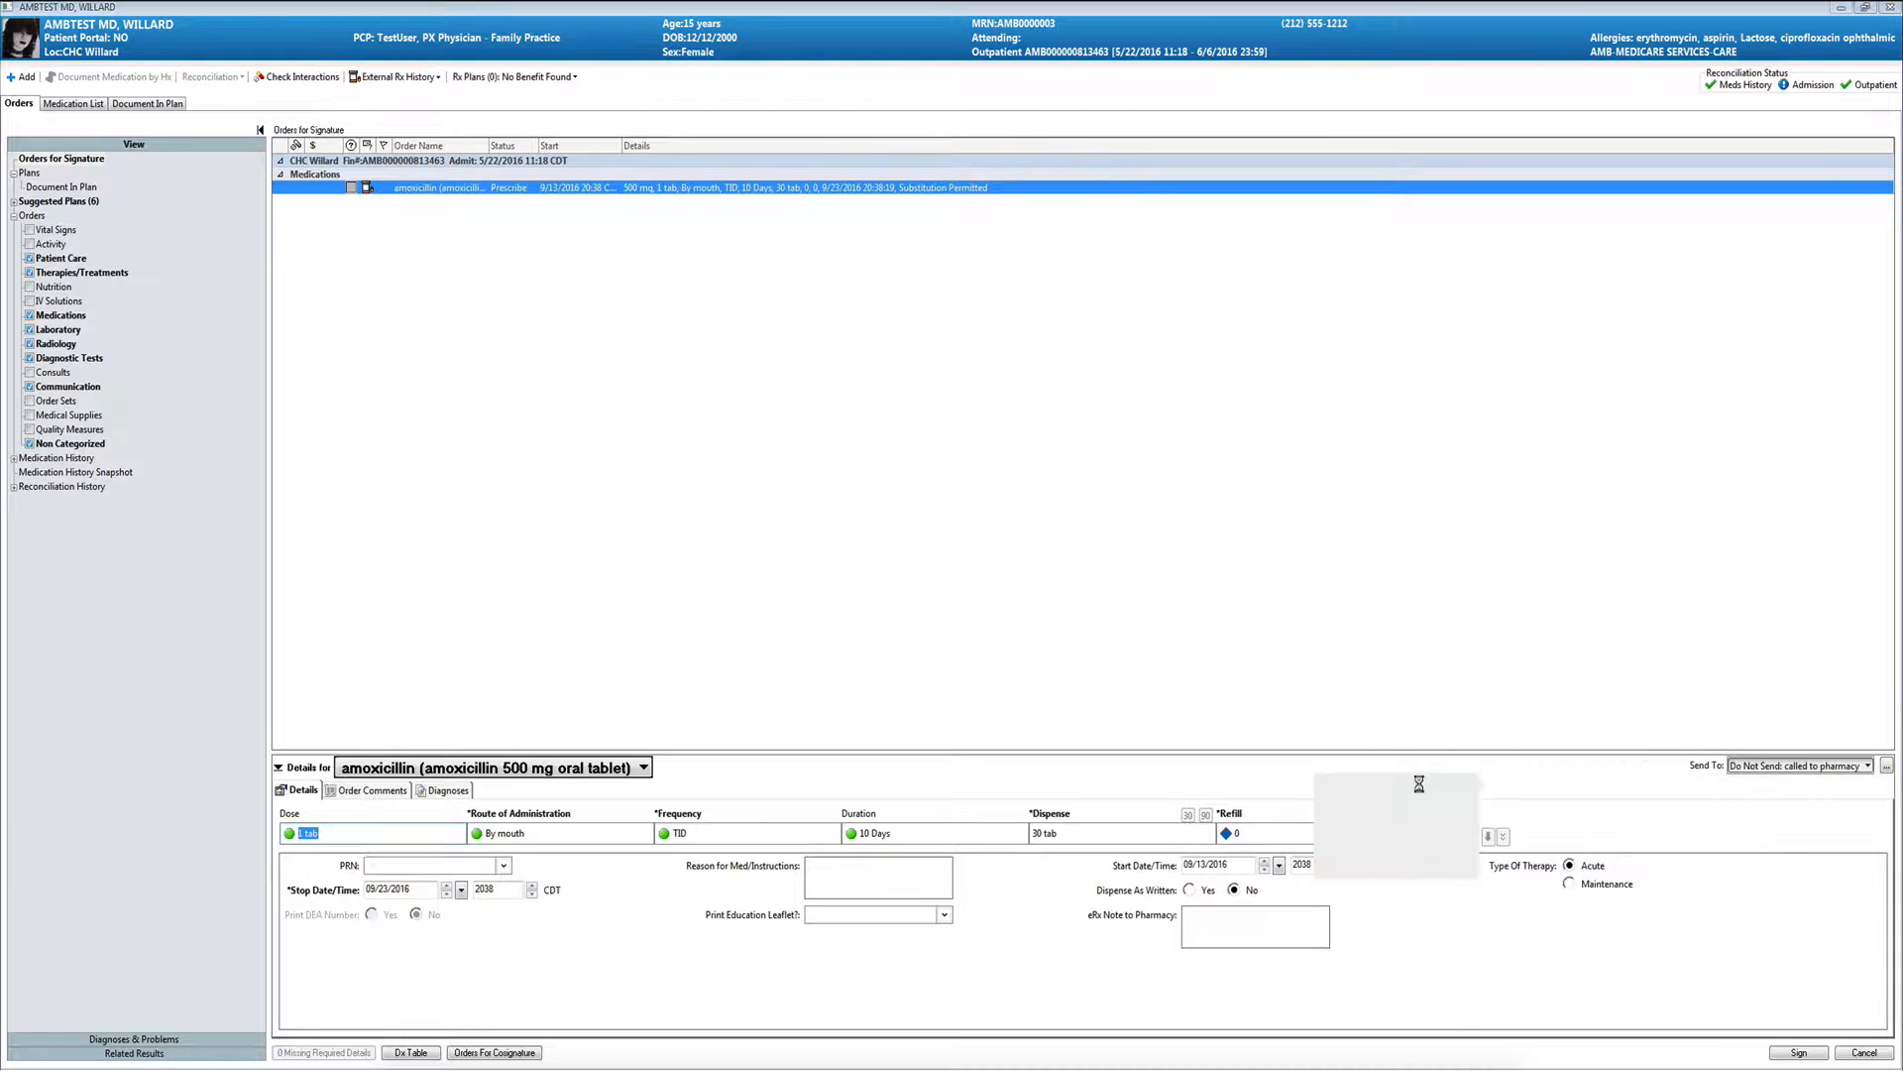
- Change the amoxicillin prescription's routing to "Do Not Send: called to pharmacy" and review the other send options
{"action": "left_click", "coordinate": [1792, 767]}
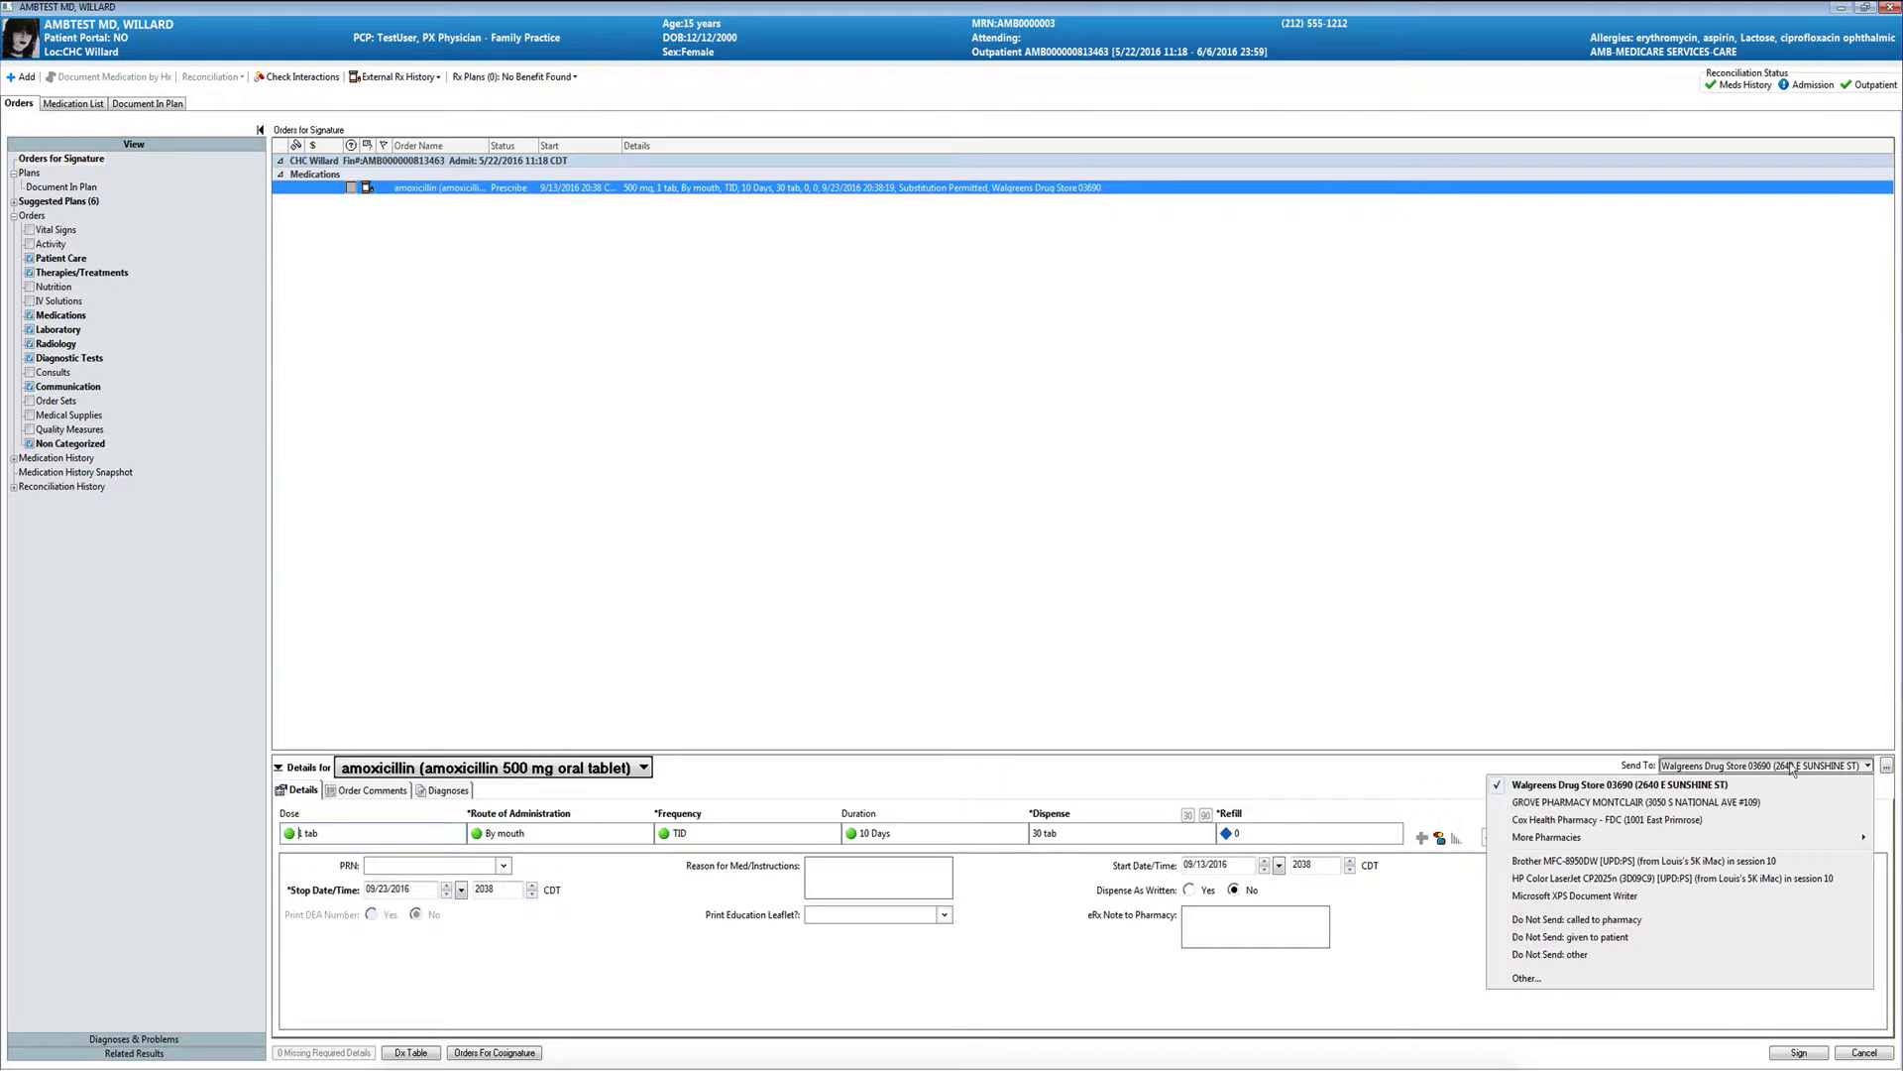
{"action": "left_click", "coordinate": [1553, 920]}
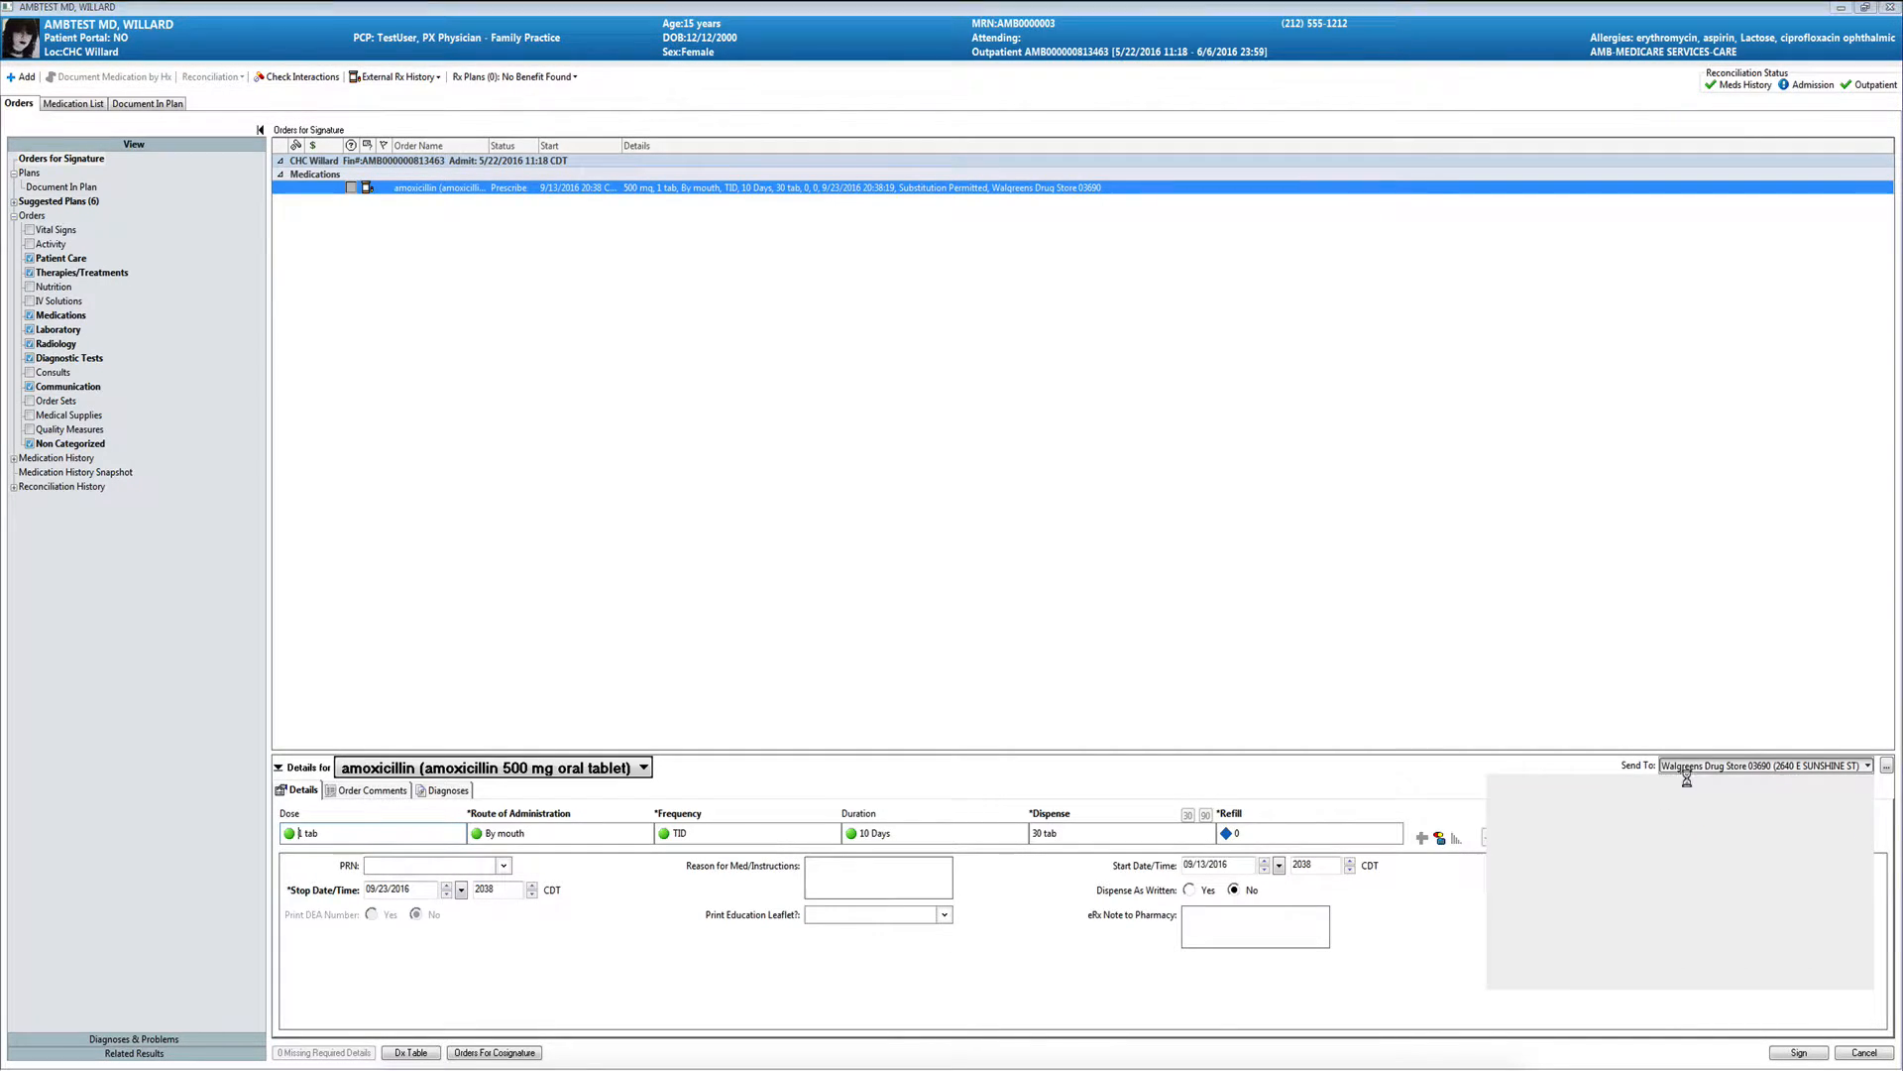
{"action": "left_click", "coordinate": [1769, 771]}
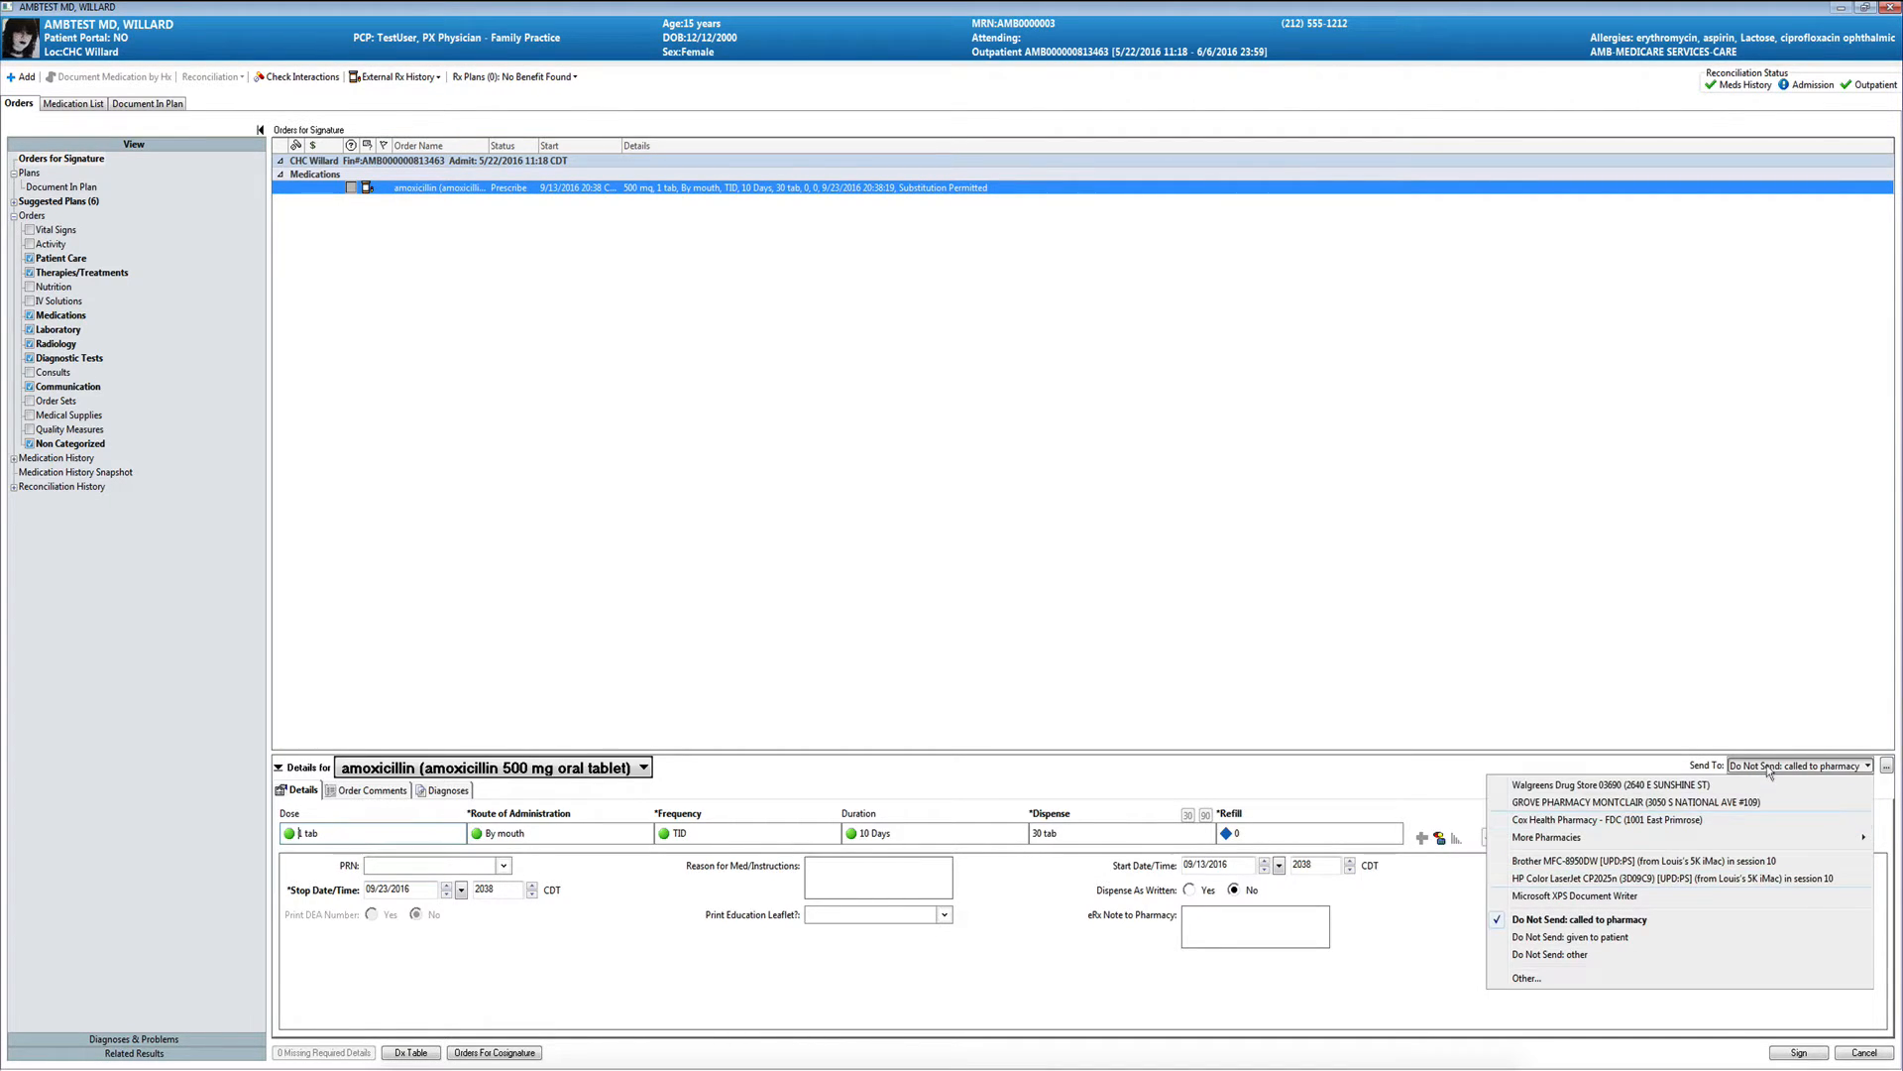
{"action": "left_click", "coordinate": [1686, 761]}
- Cancel the unsigned amoxicillin order, confirm discarding it, and return to the patient's Clinic page
{"action": "left_click", "coordinate": [1852, 1053]}
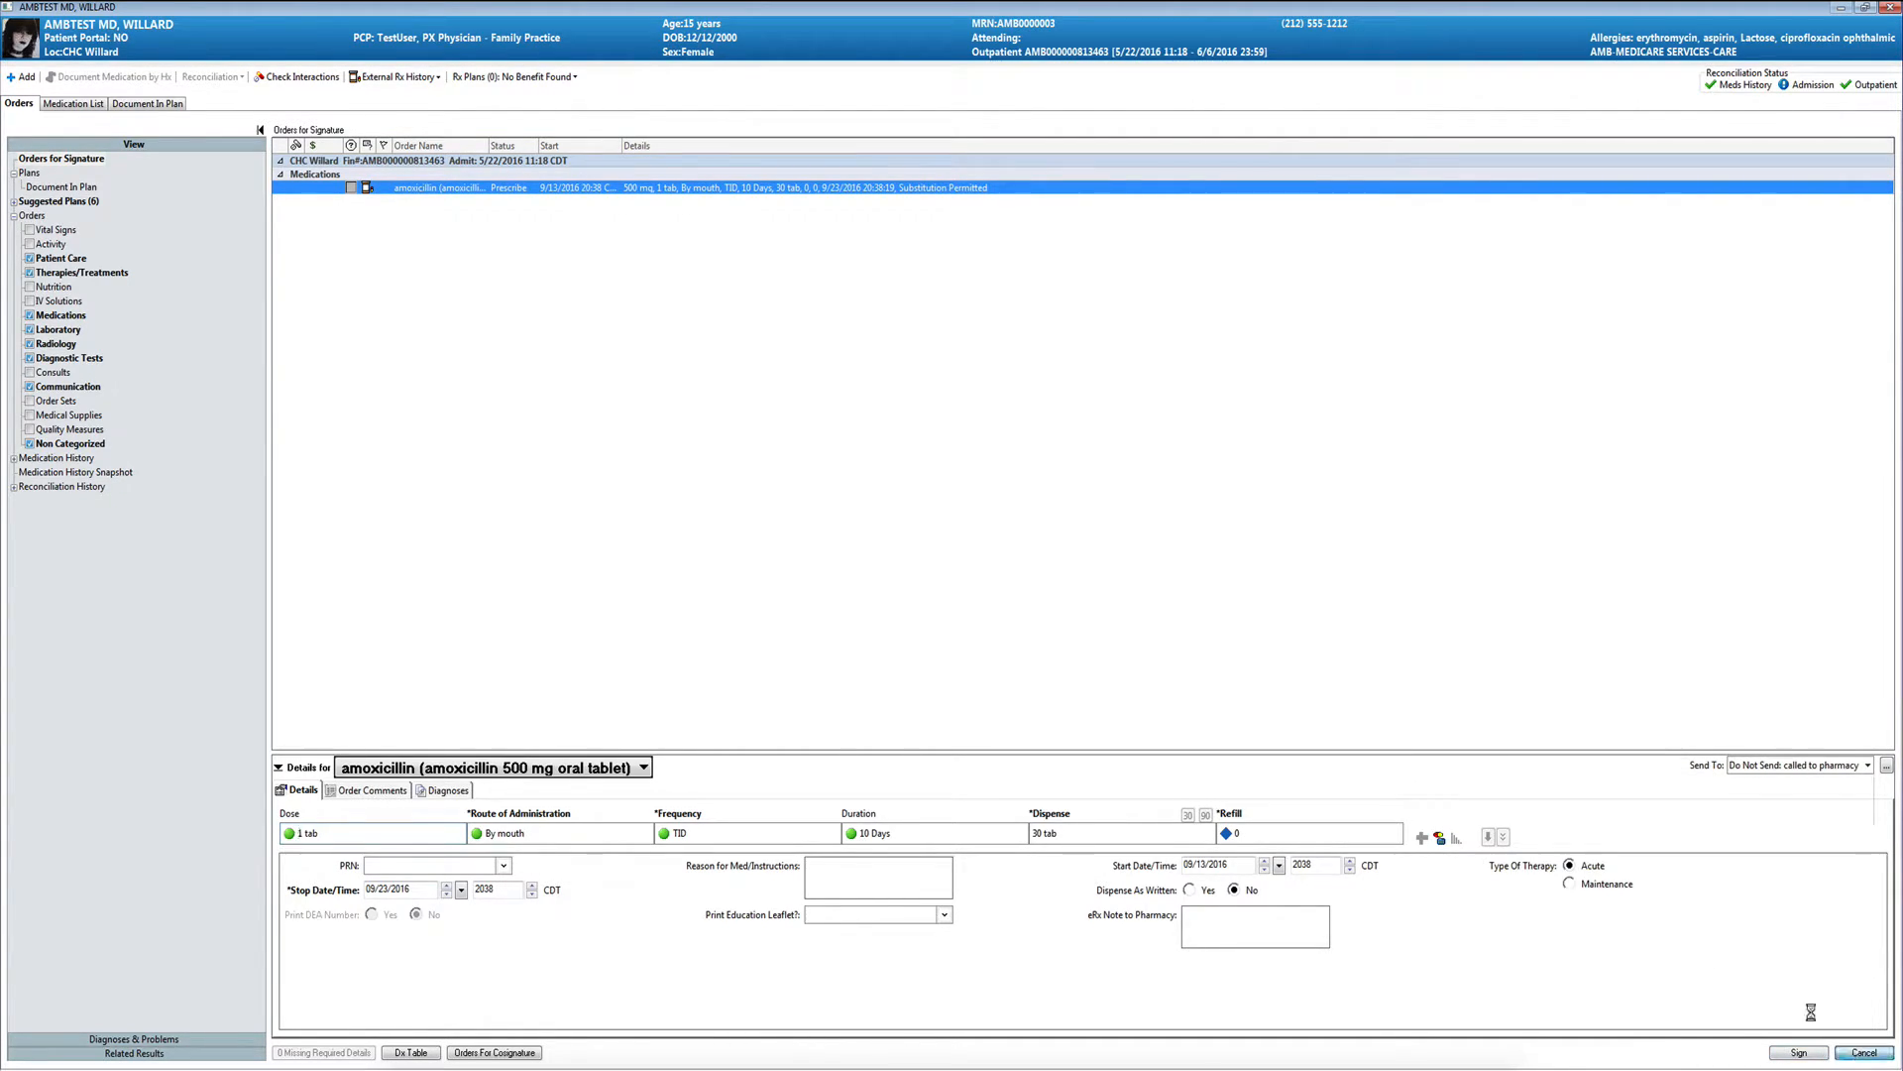
{"action": "left_click", "coordinate": [1023, 611]}
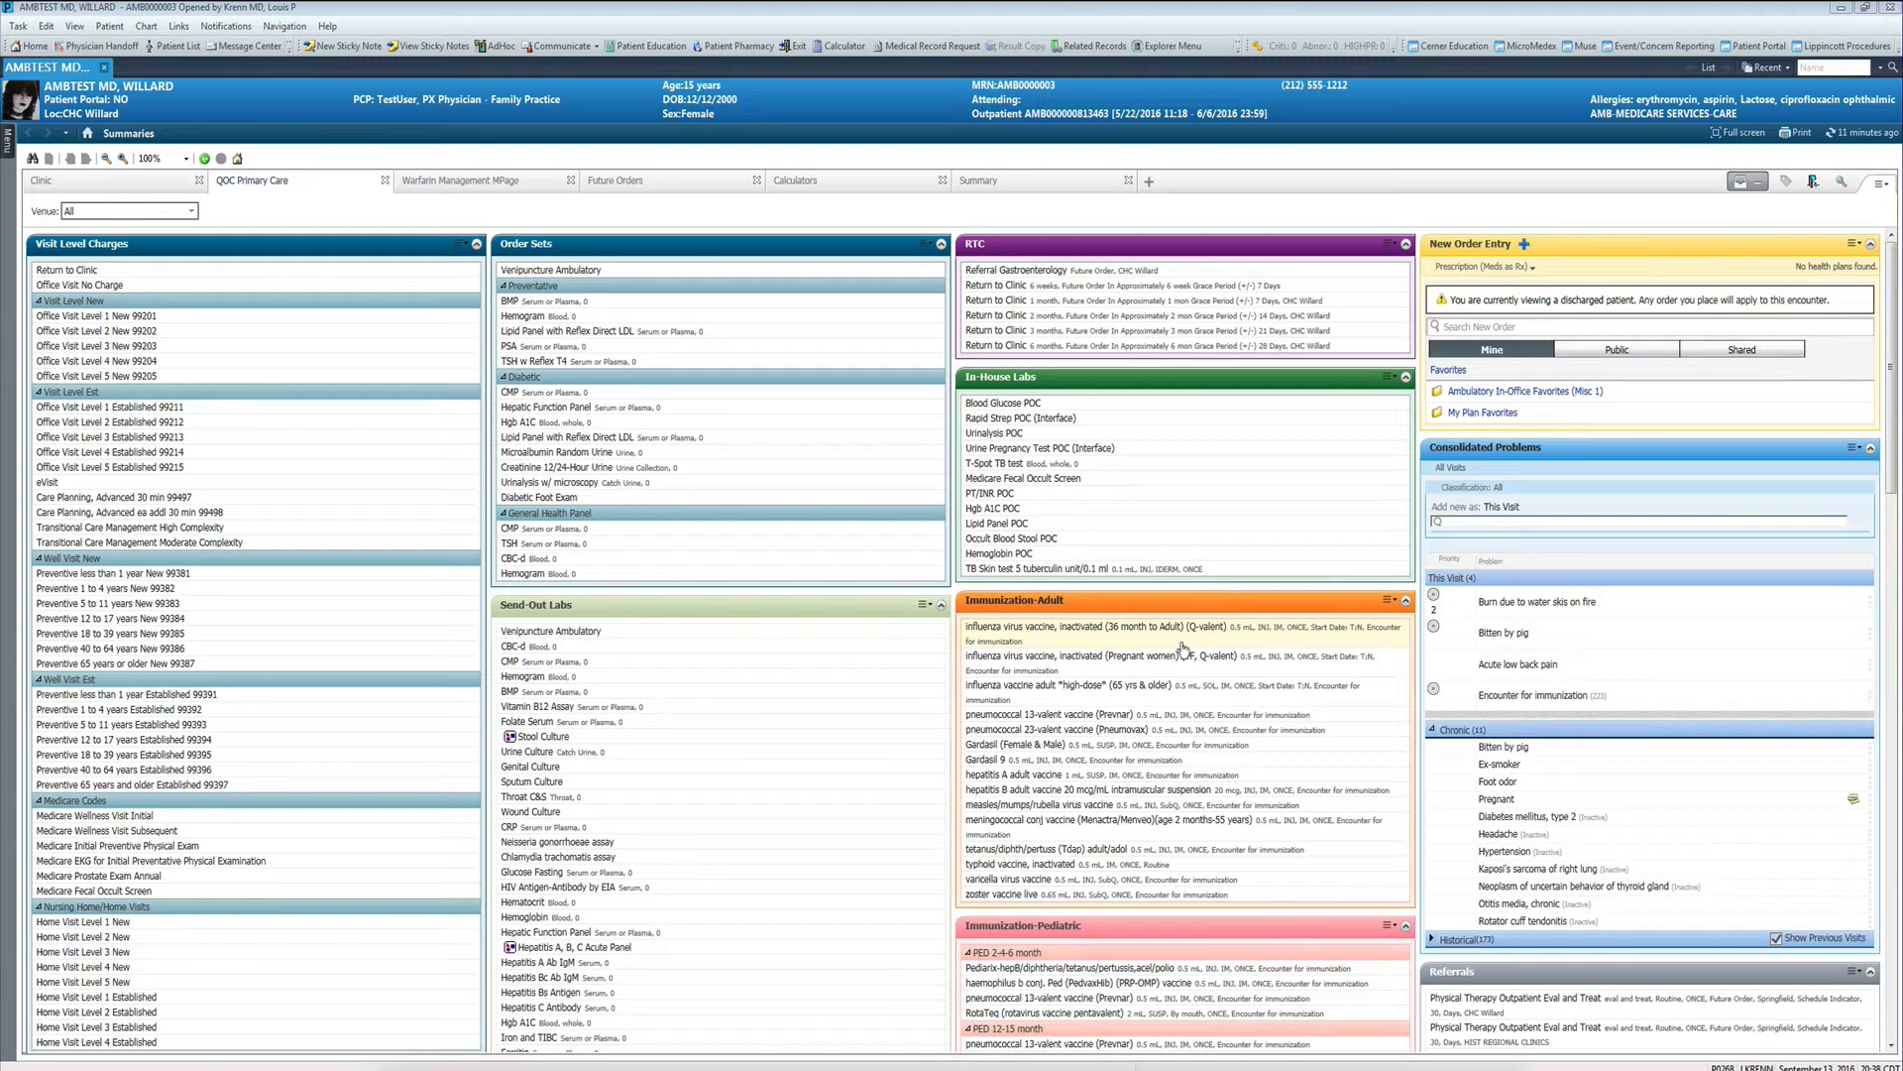
{"action": "left_click", "coordinate": [89, 189]}
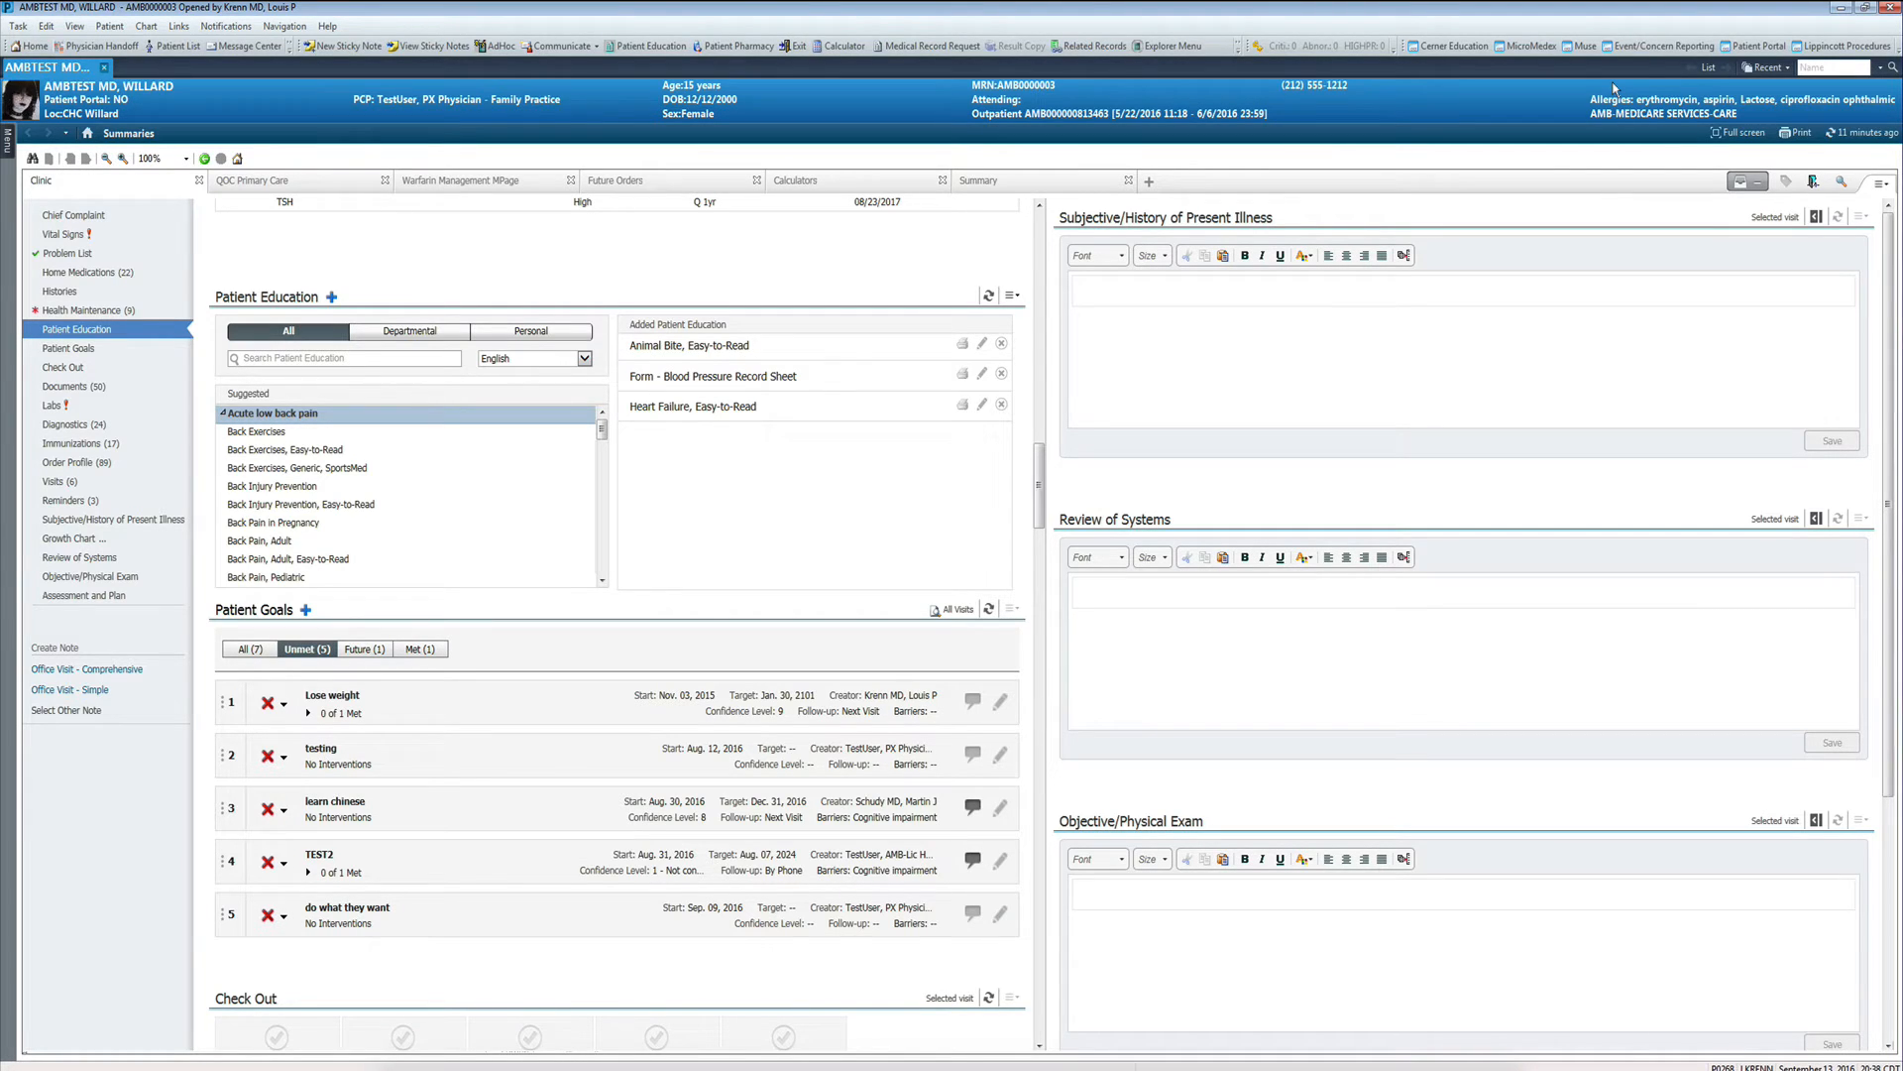
{"action": "left_click", "coordinate": [1396, 1]}
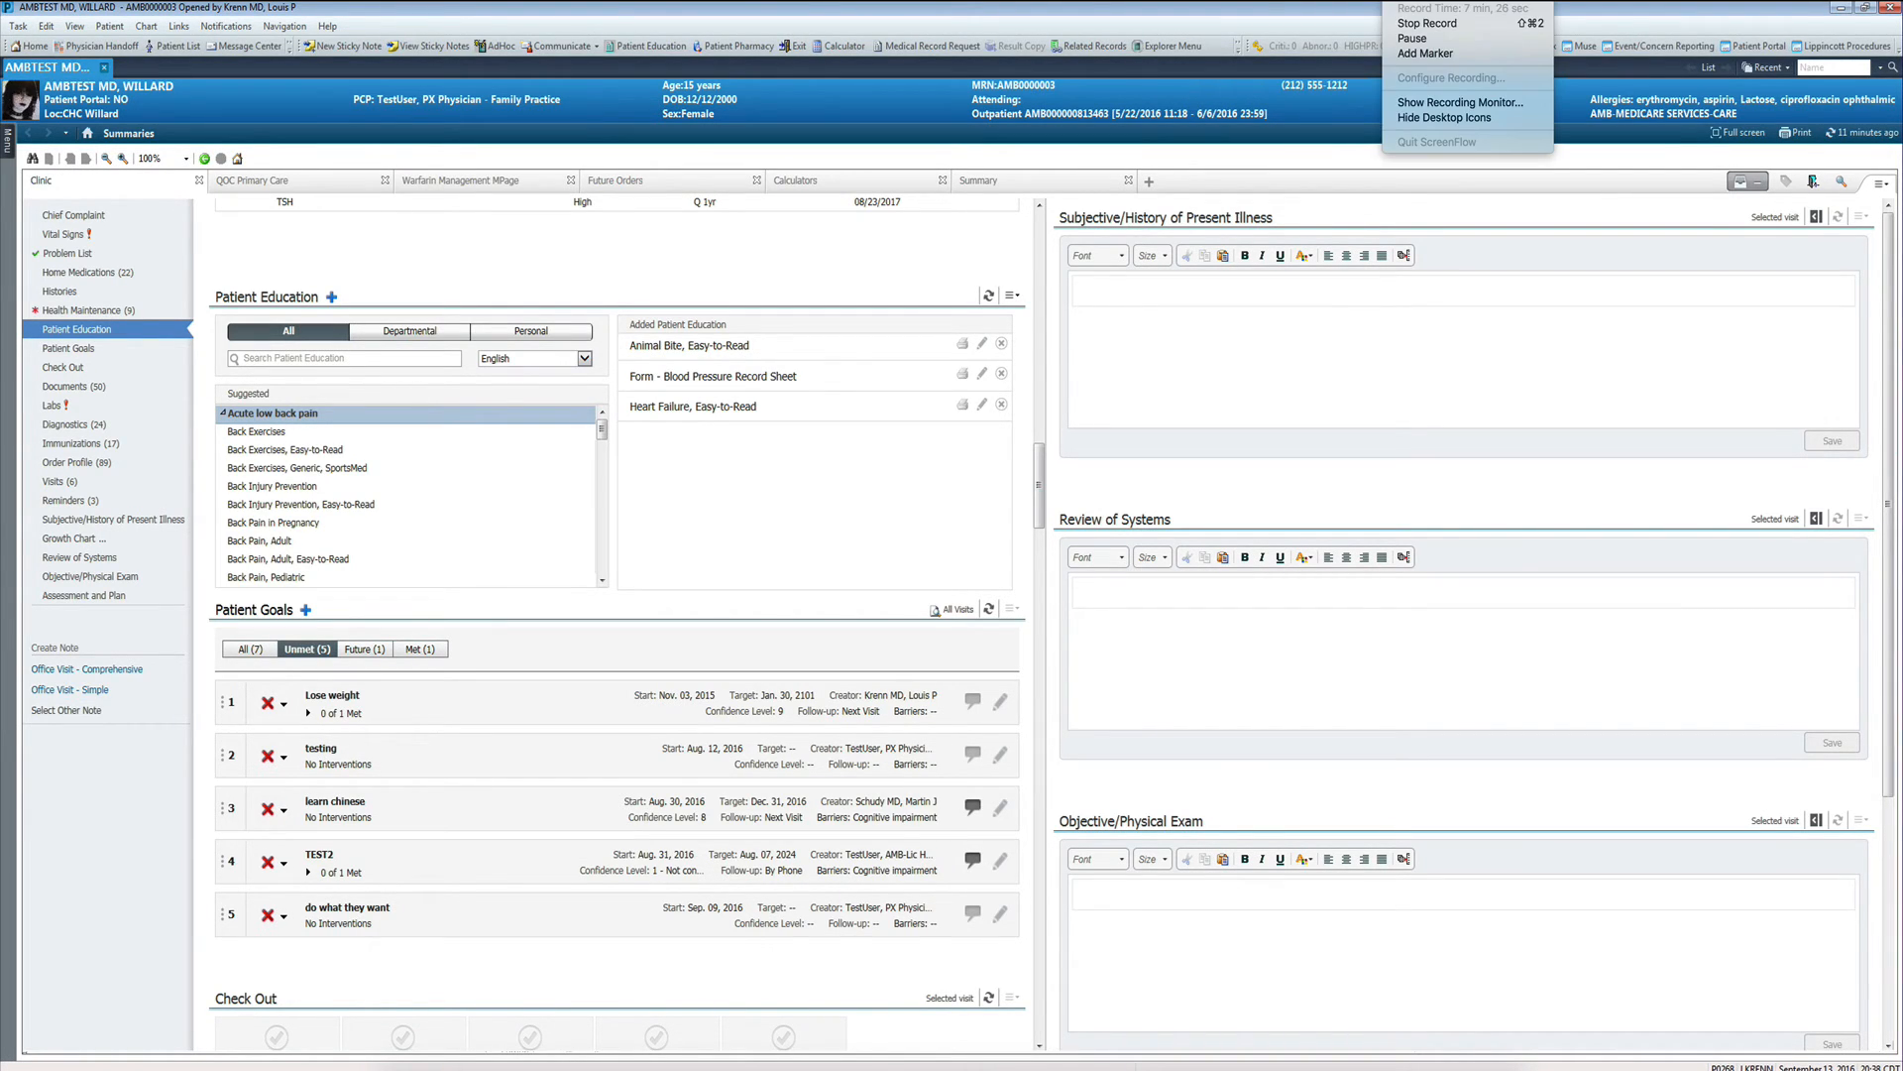